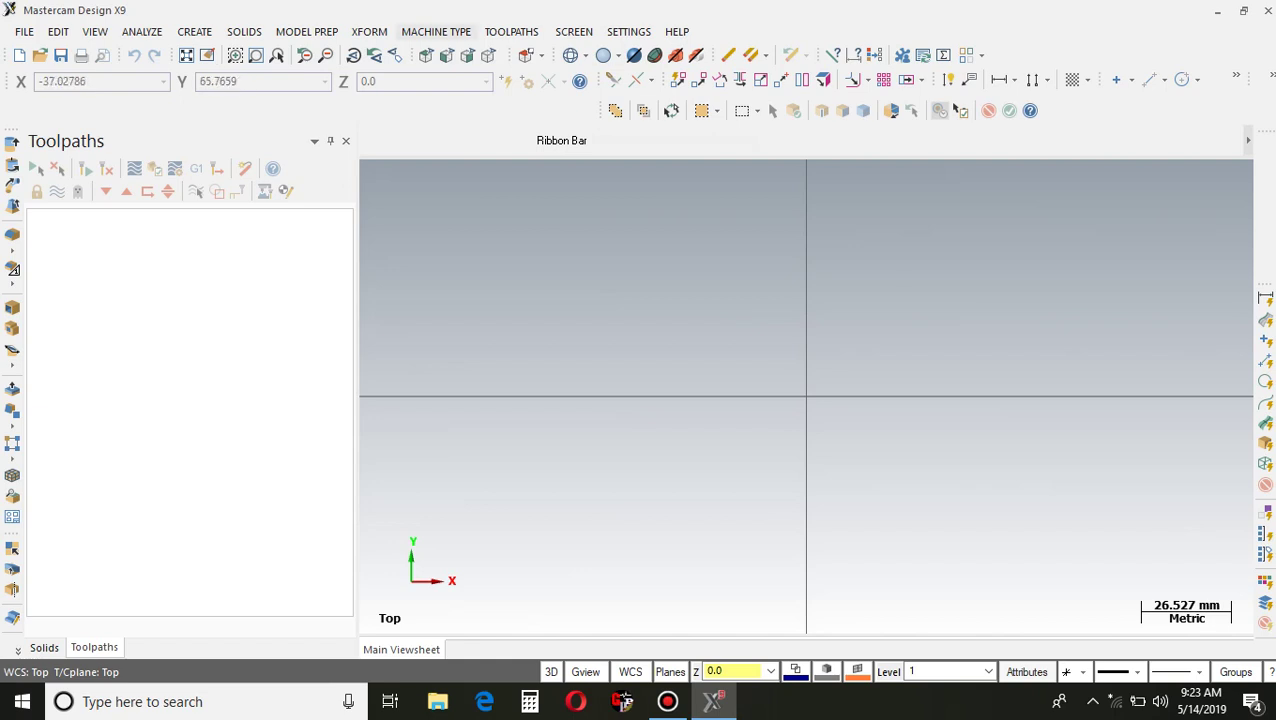
Step: Set the machine type to the default lathe
click(436, 31)
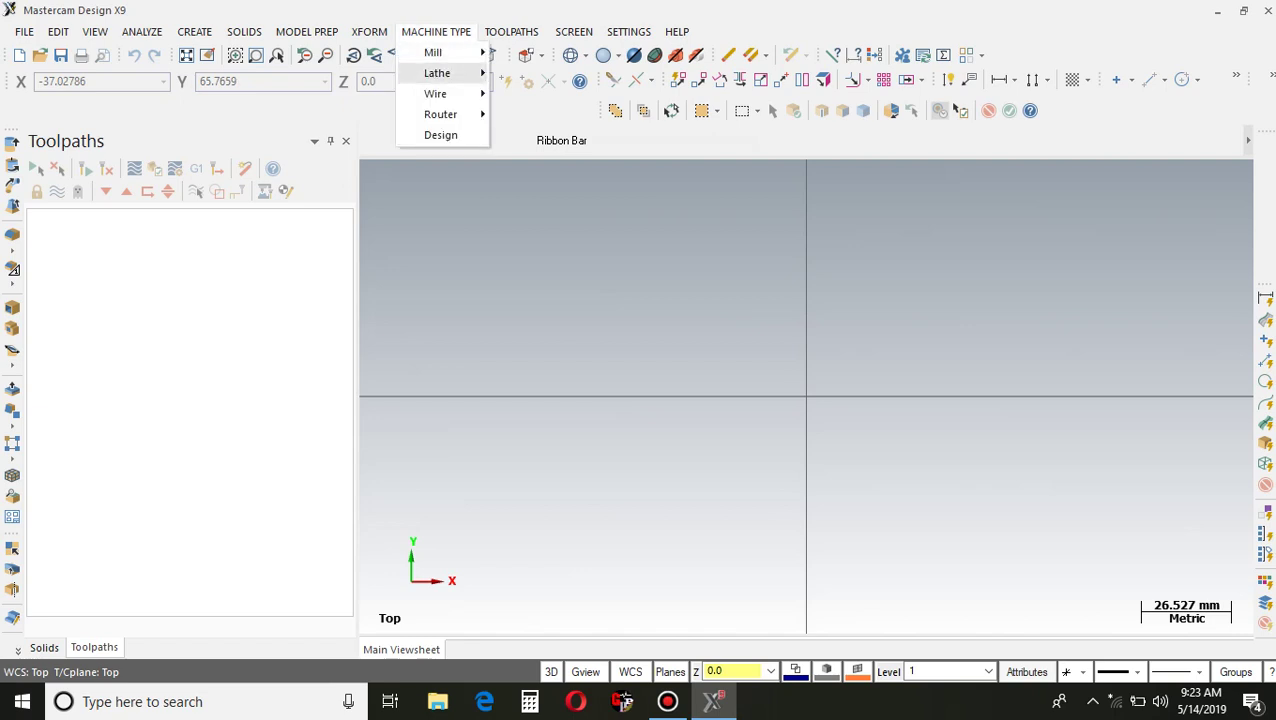
mouse_move(437, 73)
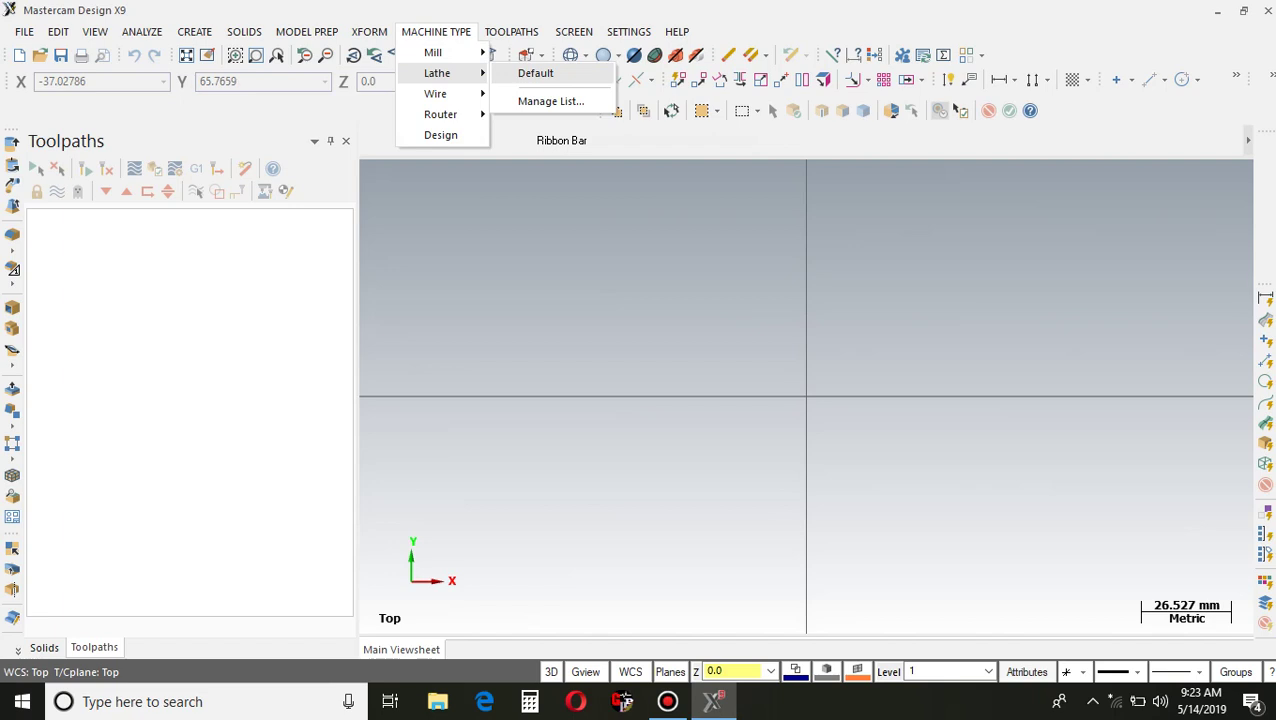
click(536, 73)
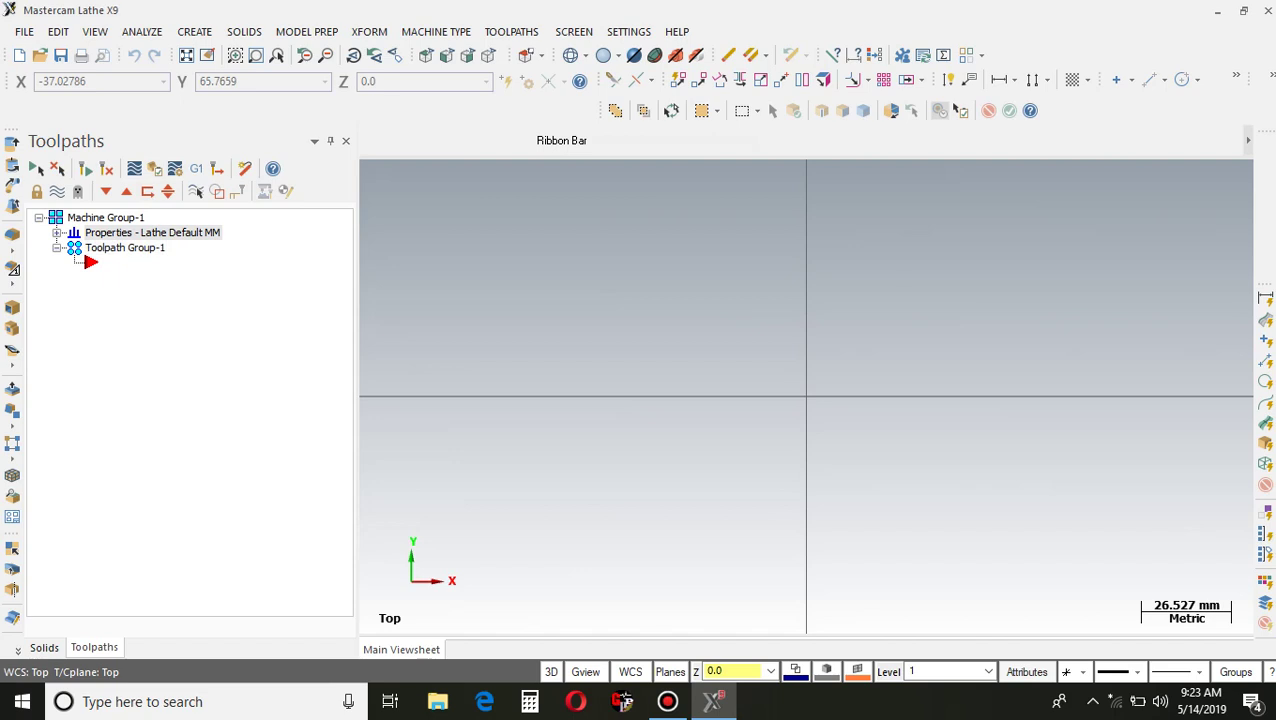
Step: Open the stock setup and set the left spindle cylinder stock's outer diameter to 60 mm
click(57, 232)
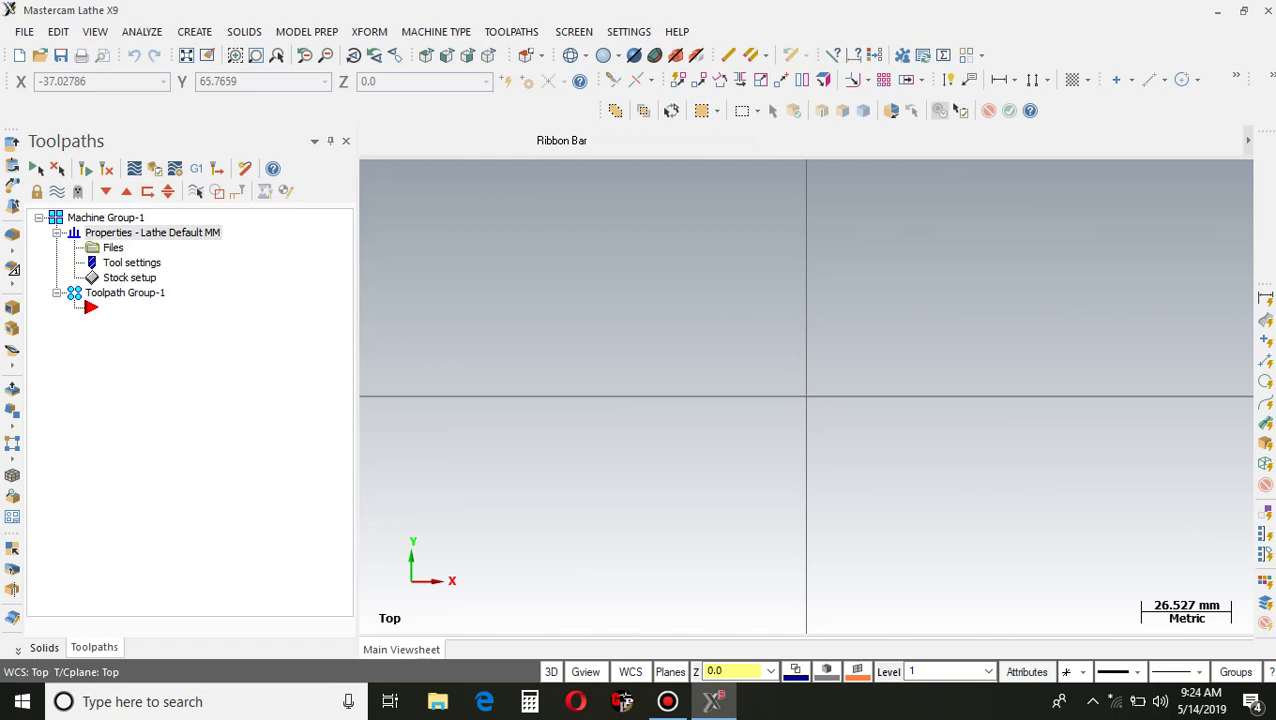
click(129, 277)
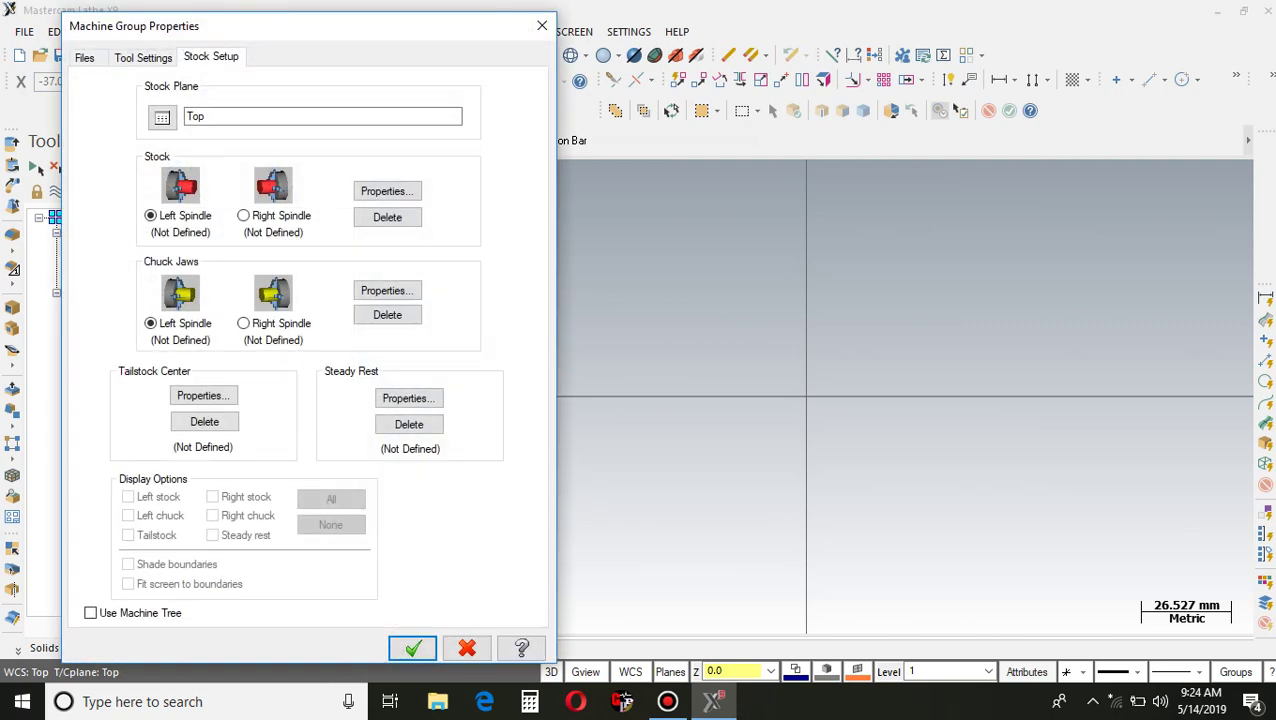
click(387, 190)
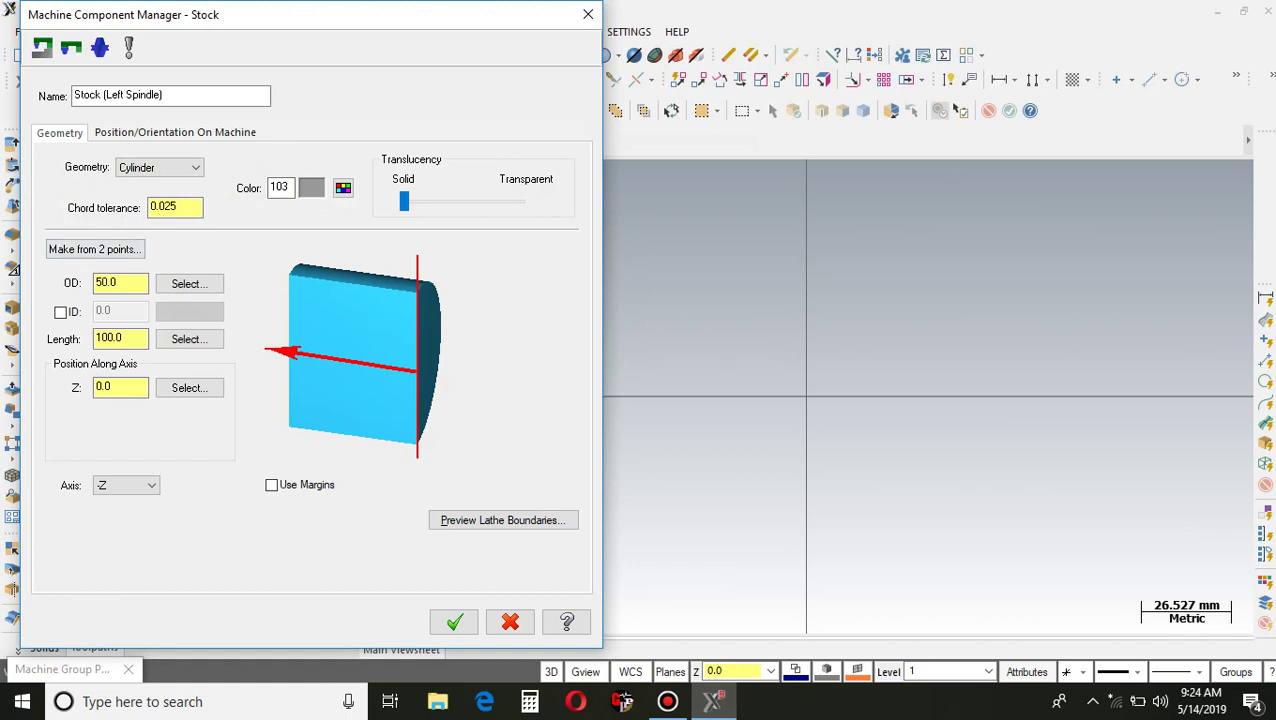
click(117, 283)
key(BackSpace)
key(BackSpace)
key(BackSpace)
key(BackSpace)
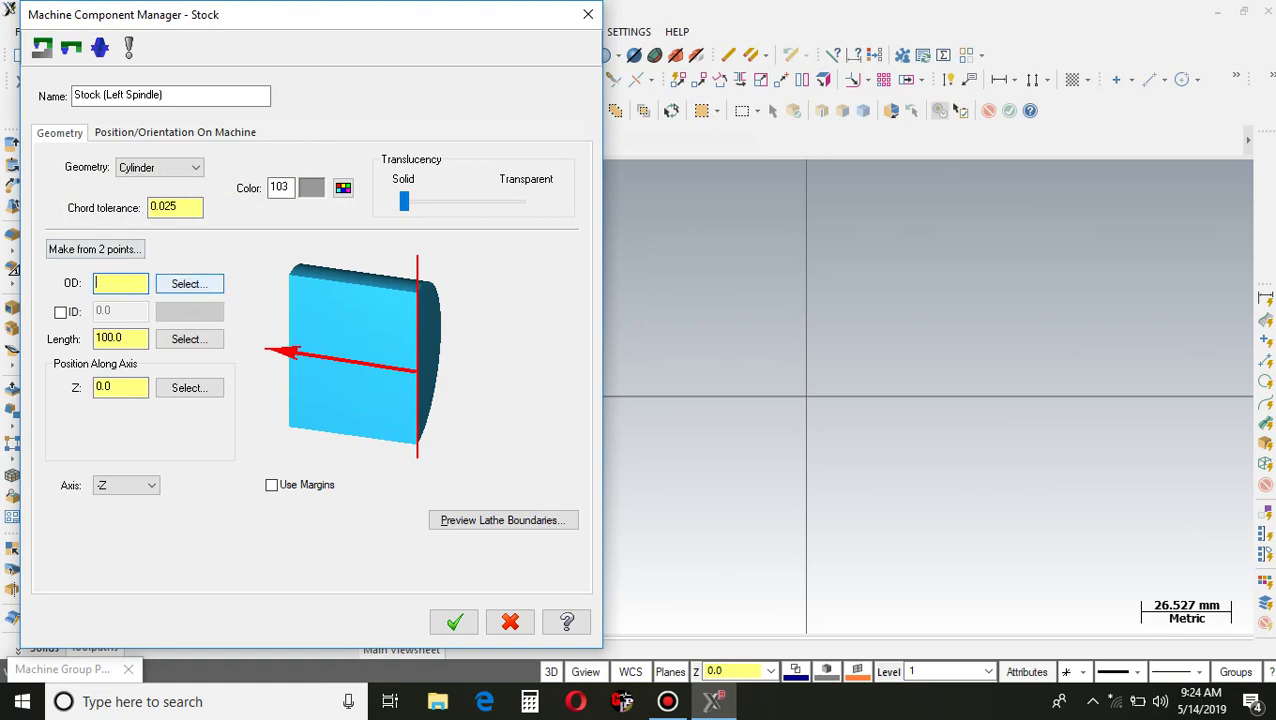
text(60)
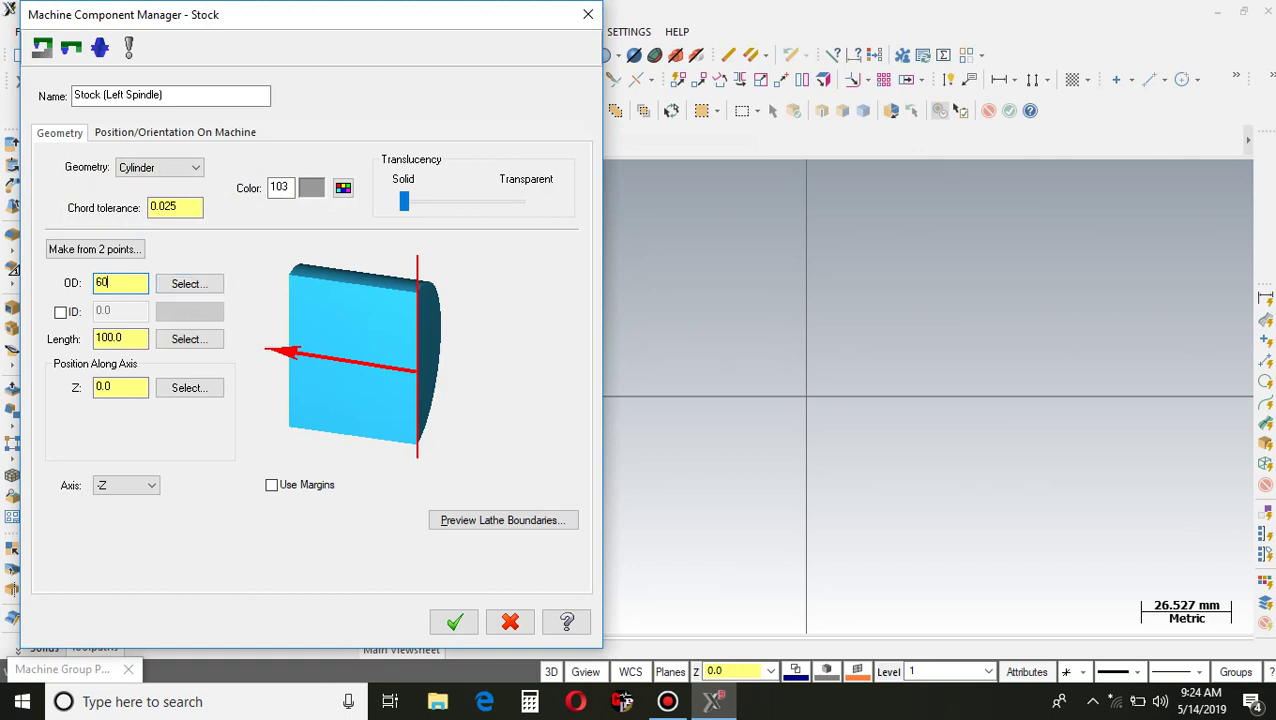
key(Tab)
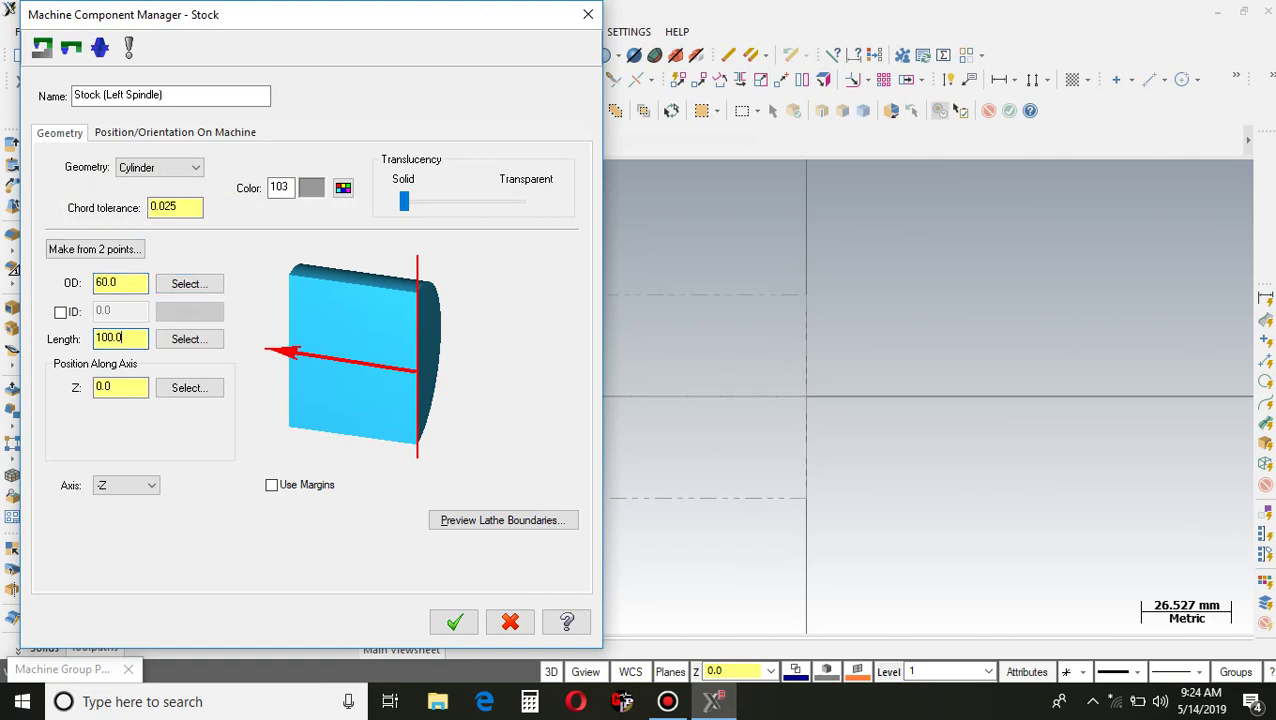
Step: Set the stock length to 150 mm and accept the left spindle stock definition
key(BackSpace)
key(BackSpace)
key(BackSpace)
key(BackSpace)
text(50)
click(454, 622)
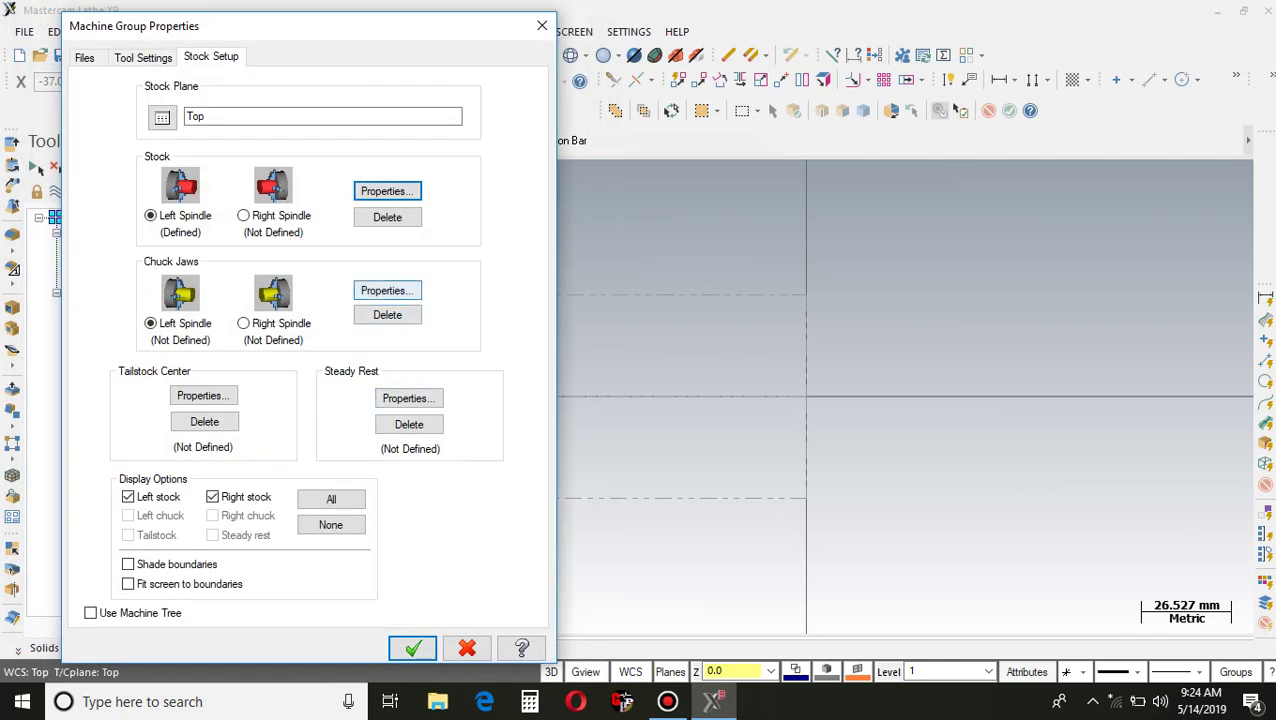
Step: Define the left spindle chuck jaws positioned from stock with a grip length of 30 mm, and accept the stock setup
click(387, 290)
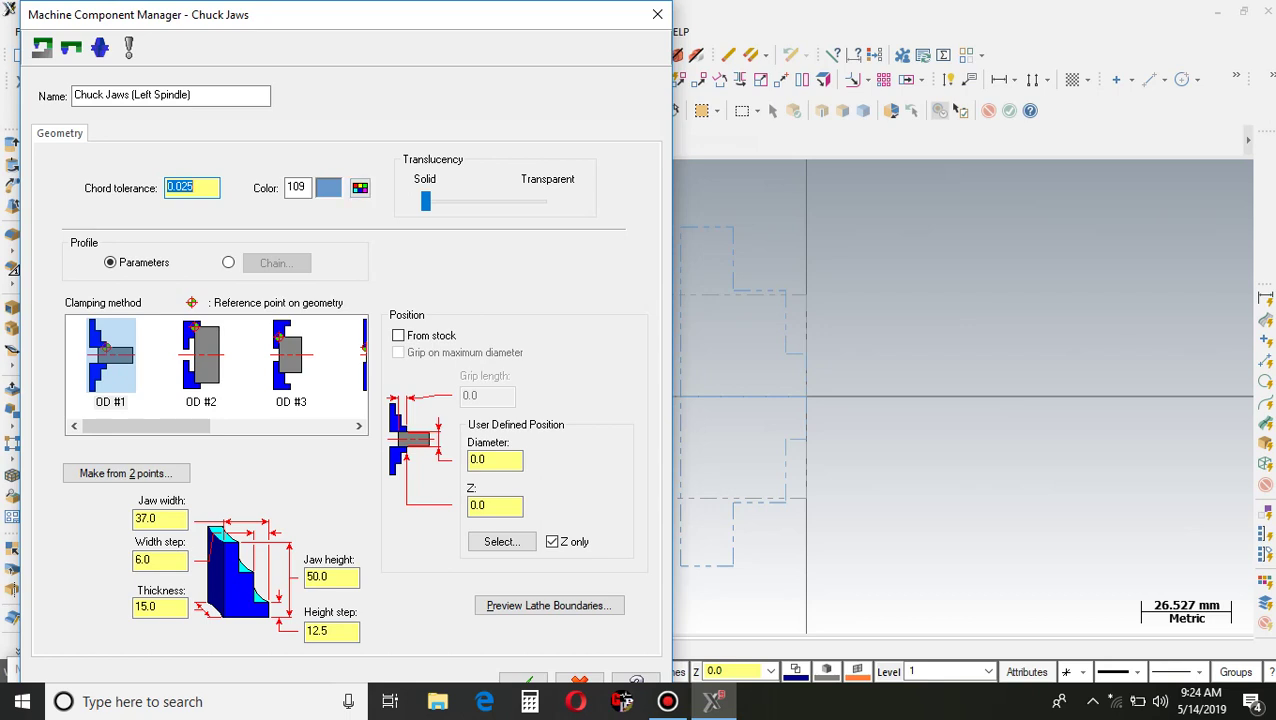
click(398, 335)
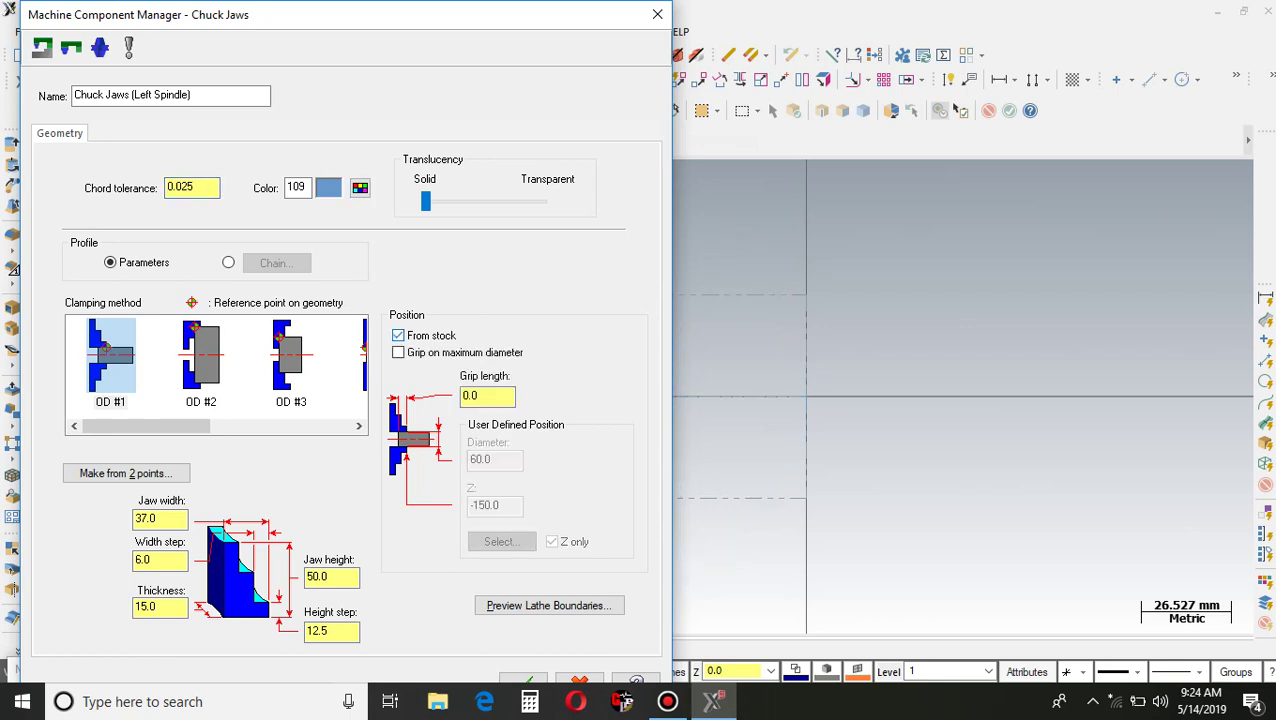
key(Tab)
click(476, 395)
key(BackSpace)
key(BackSpace)
key(BackSpace)
text(30)
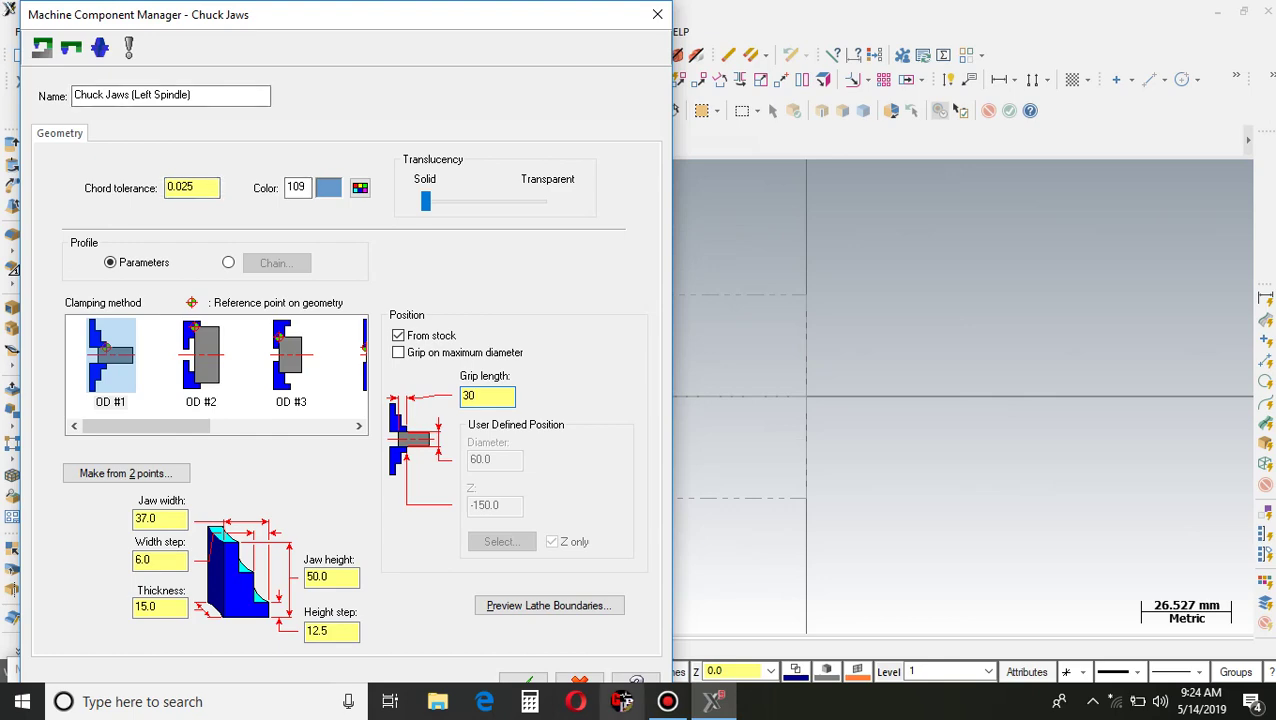
text(.0)
key(Return)
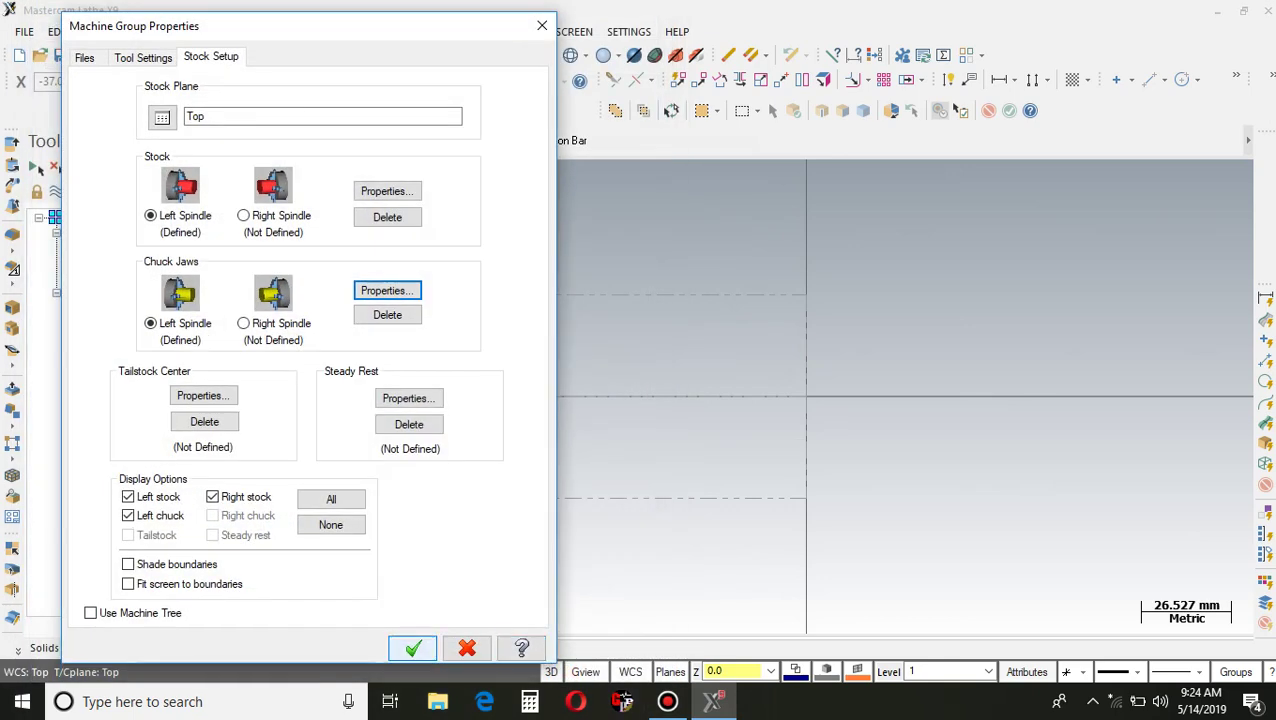
key(Return)
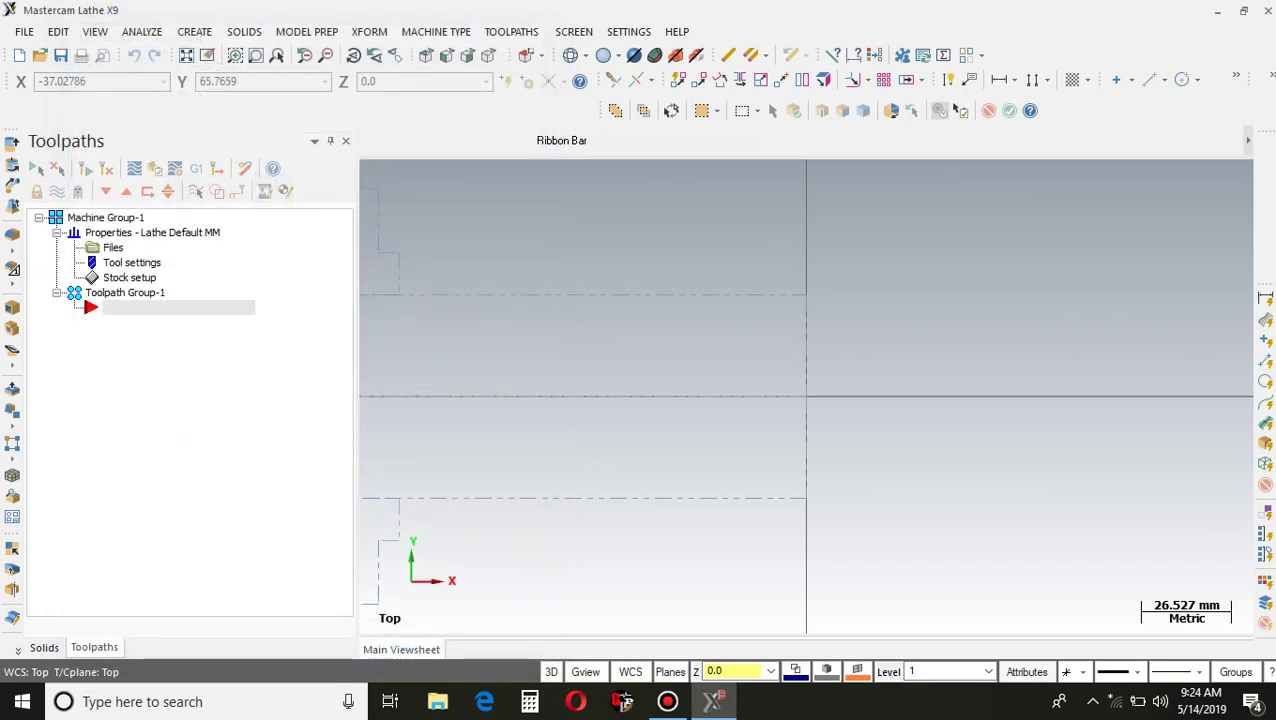
scroll(632, 474, down, 2)
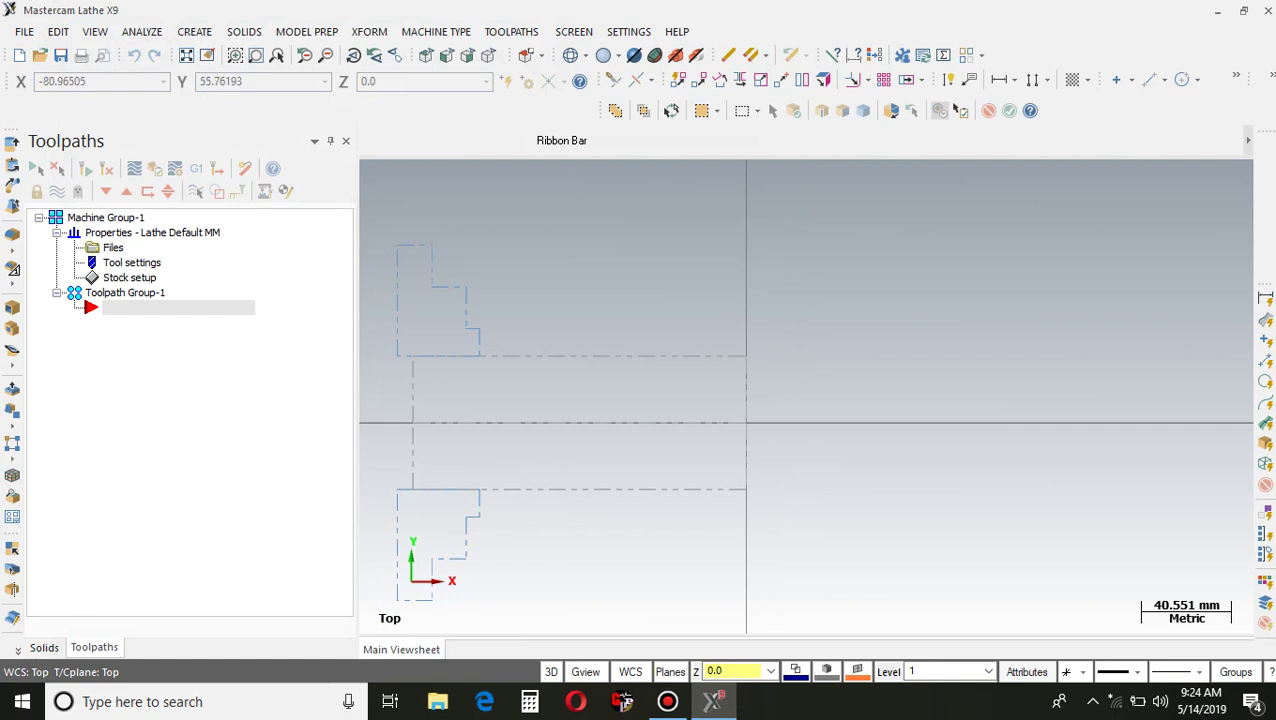
right_click(557, 201)
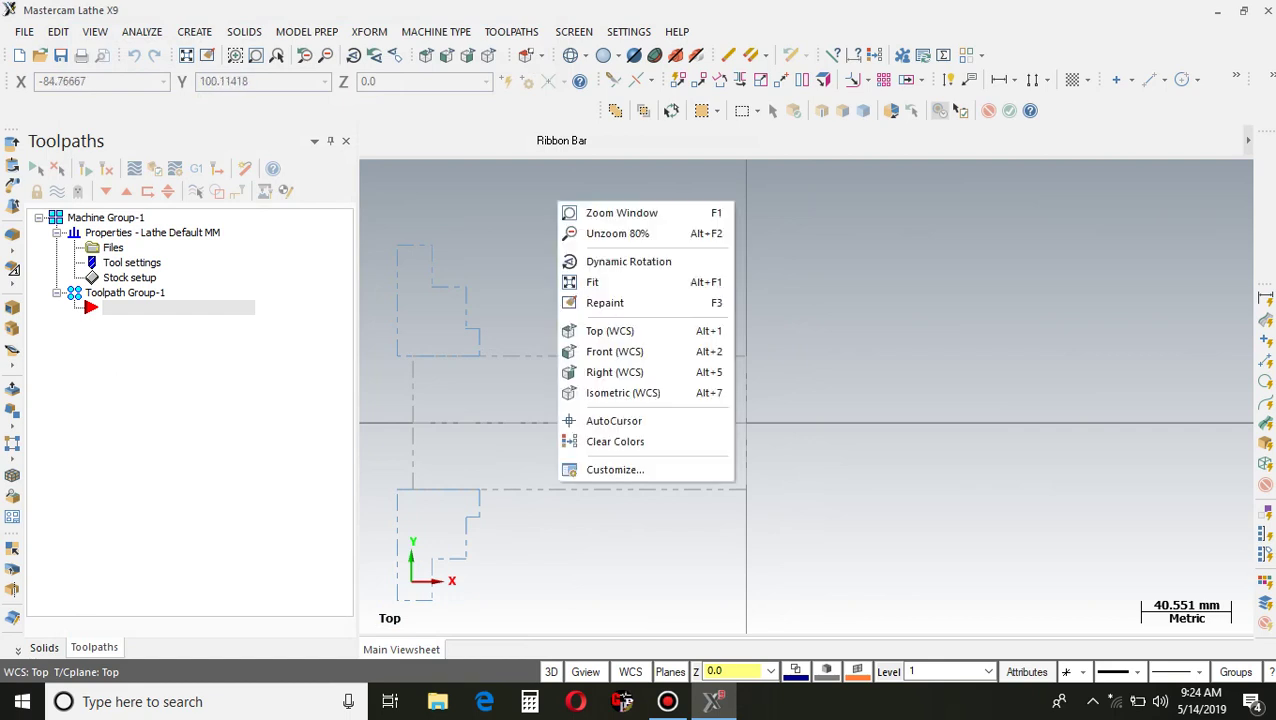
click(776, 176)
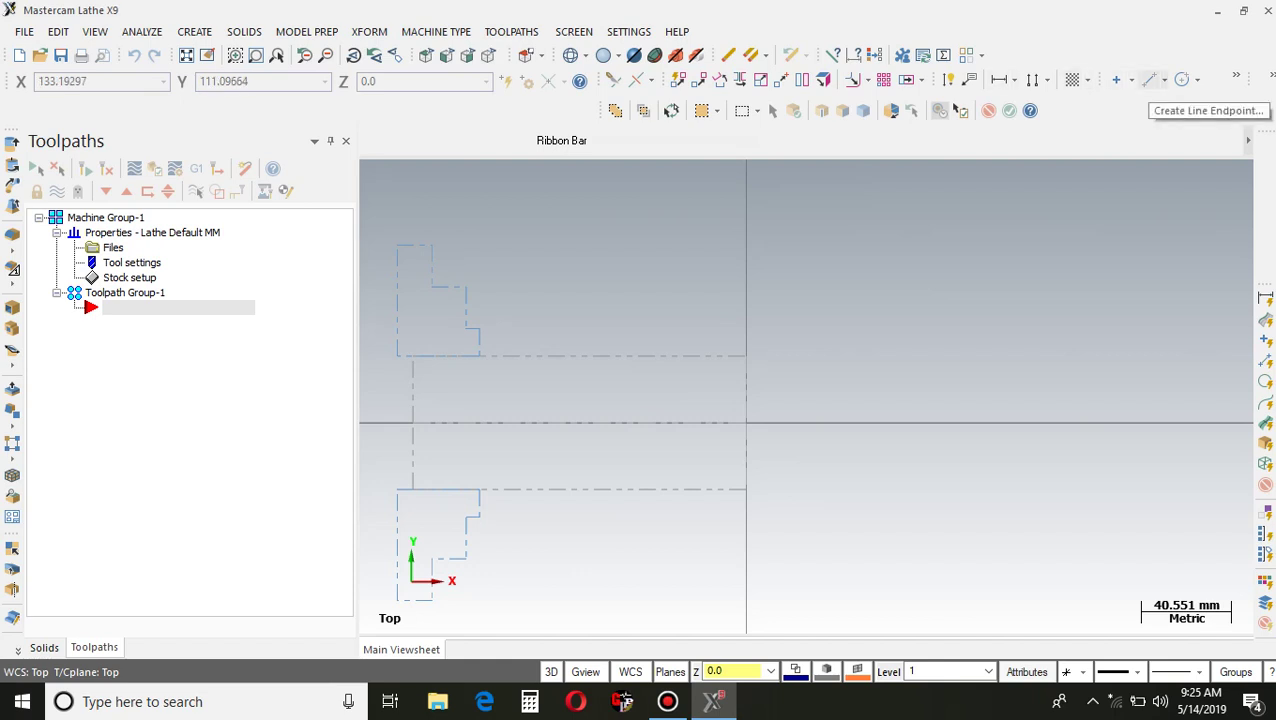
Step: Draw a vertical line 25 mm long upward from the origin along the stock's front face
click(1150, 79)
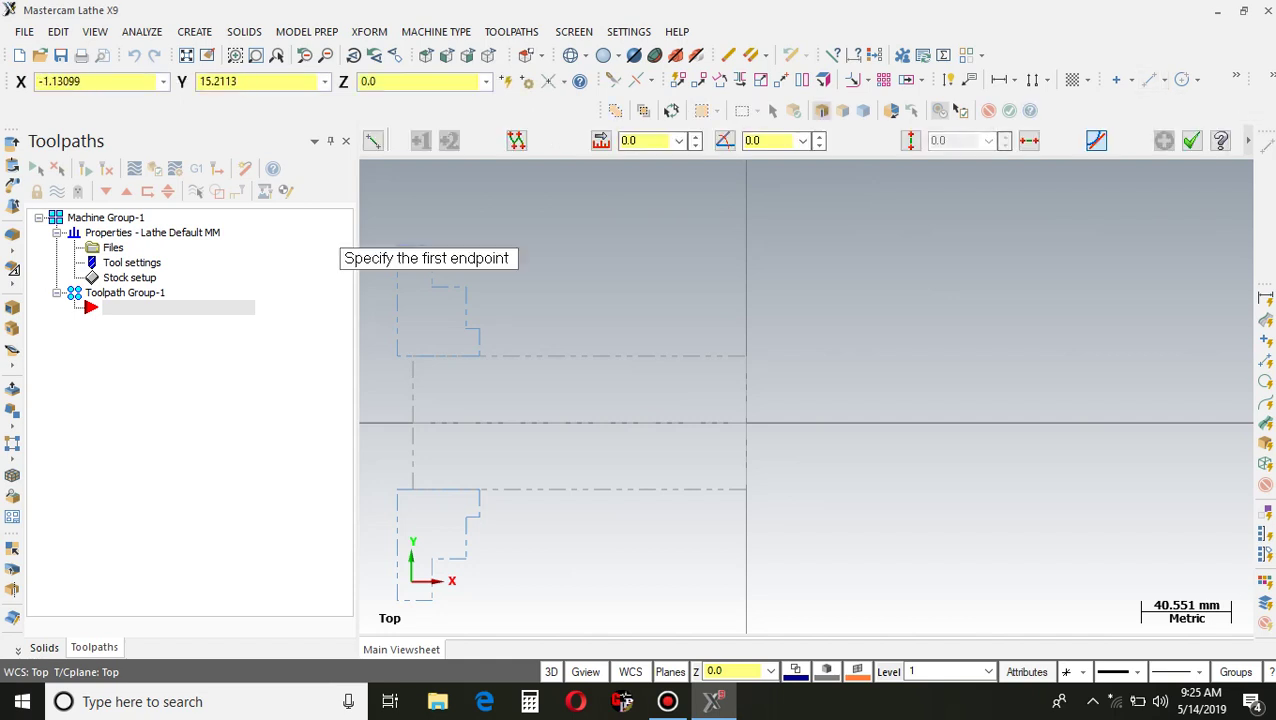
click(745, 423)
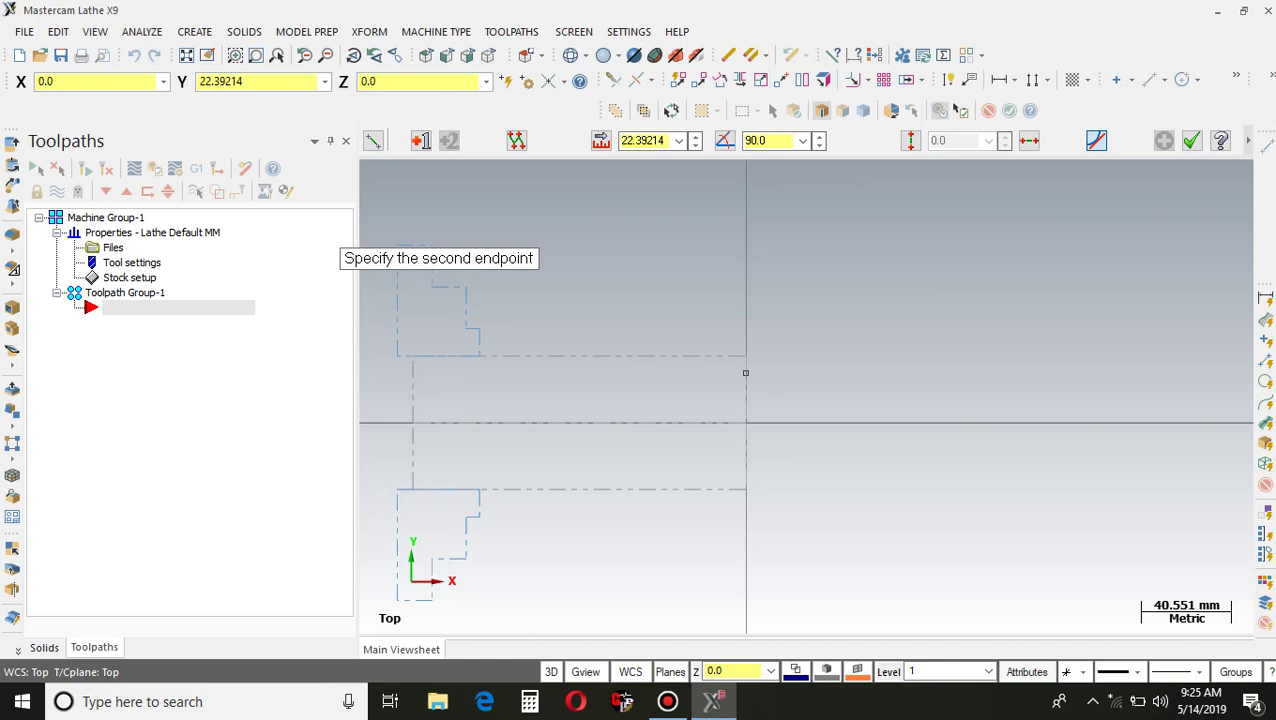
click(745, 373)
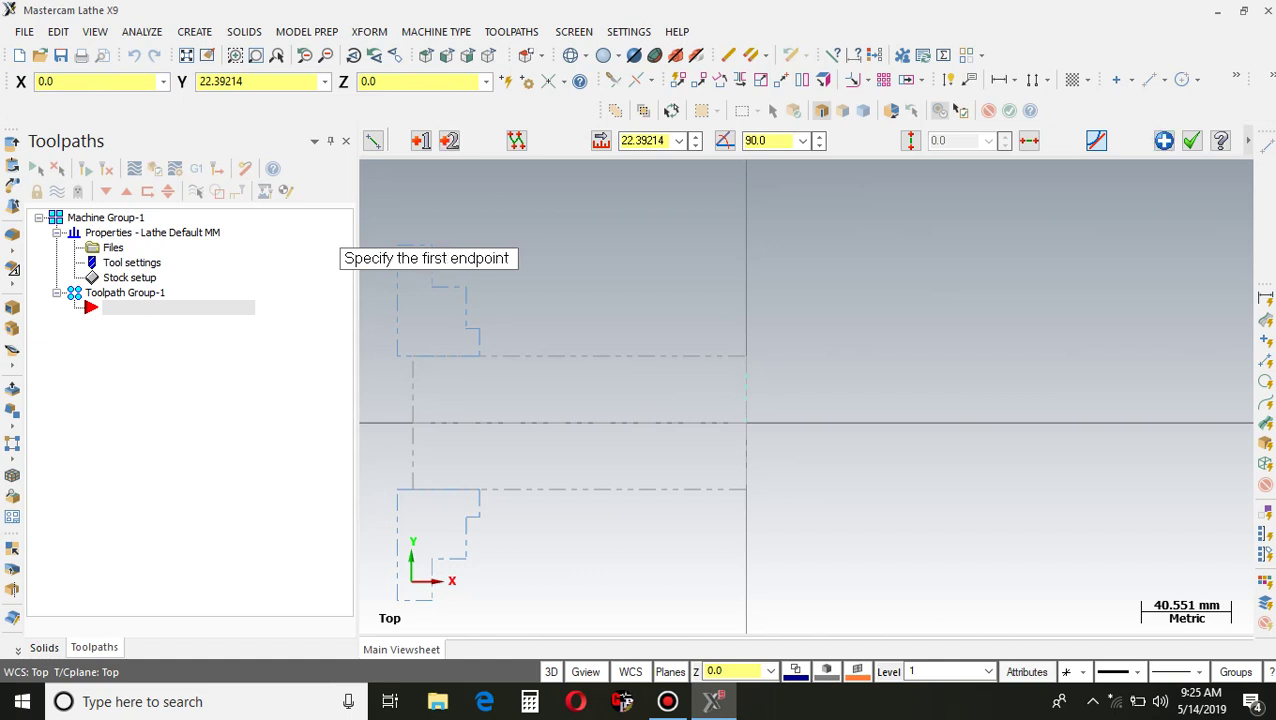
click(646, 141)
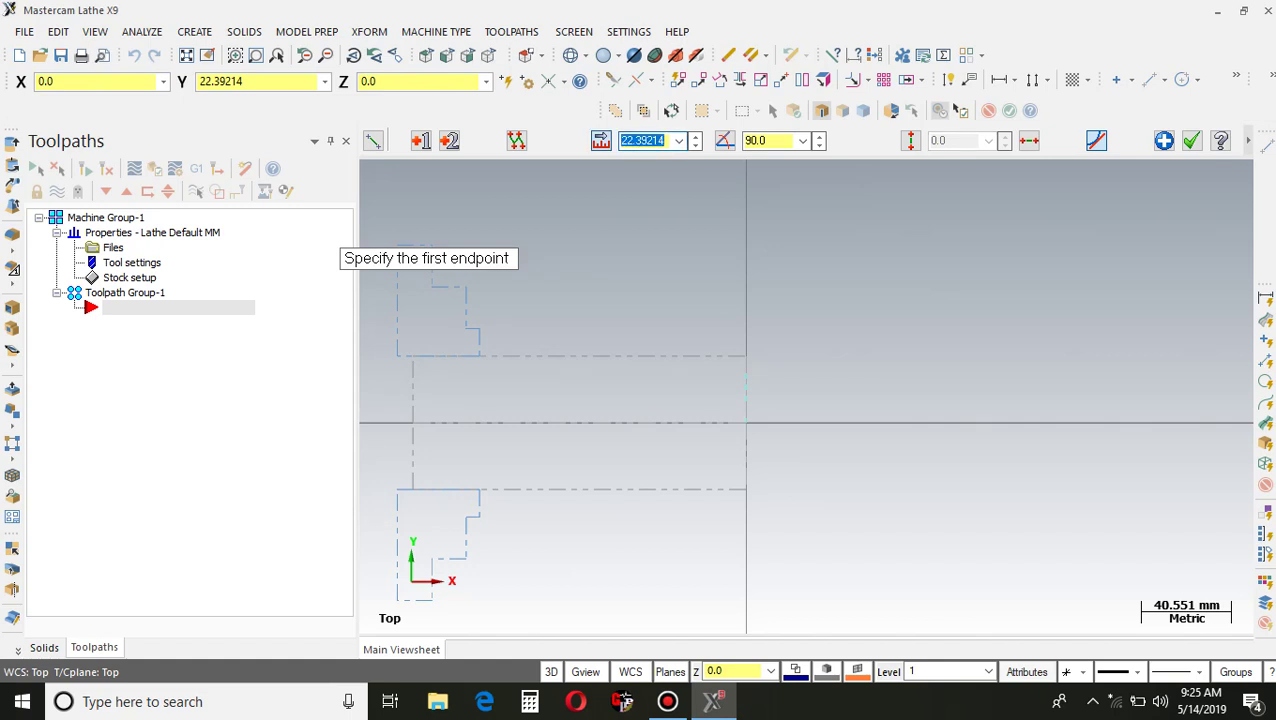
text(25)
click(782, 373)
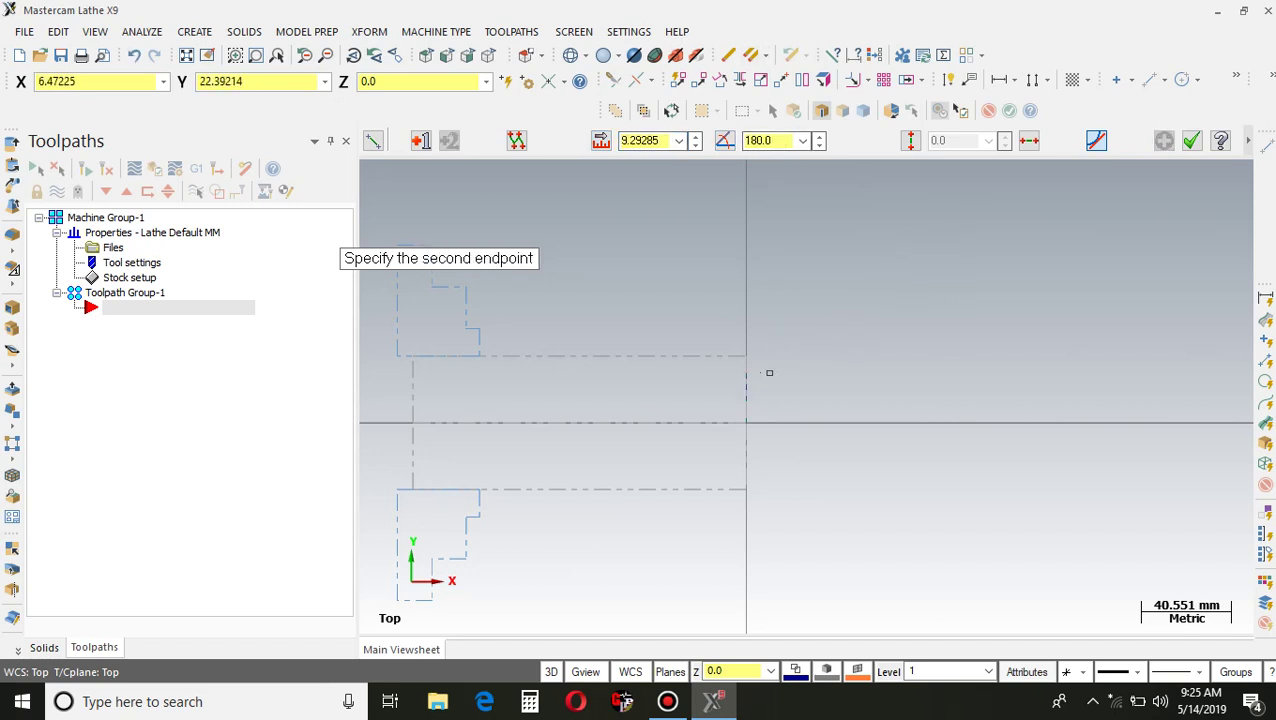
click(811, 343)
key(Escape)
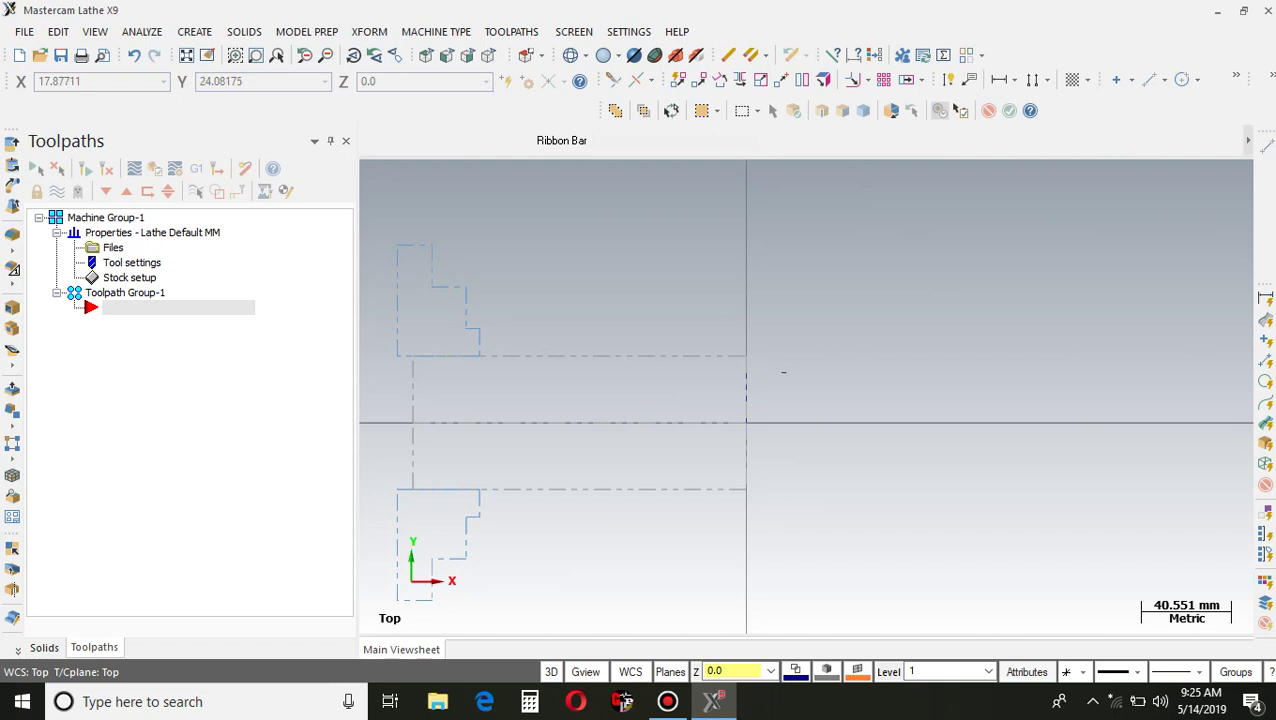
Step: Draw a horizontal line 100 mm long from the top of the vertical line toward the chuck
scroll(783, 372, up, 2)
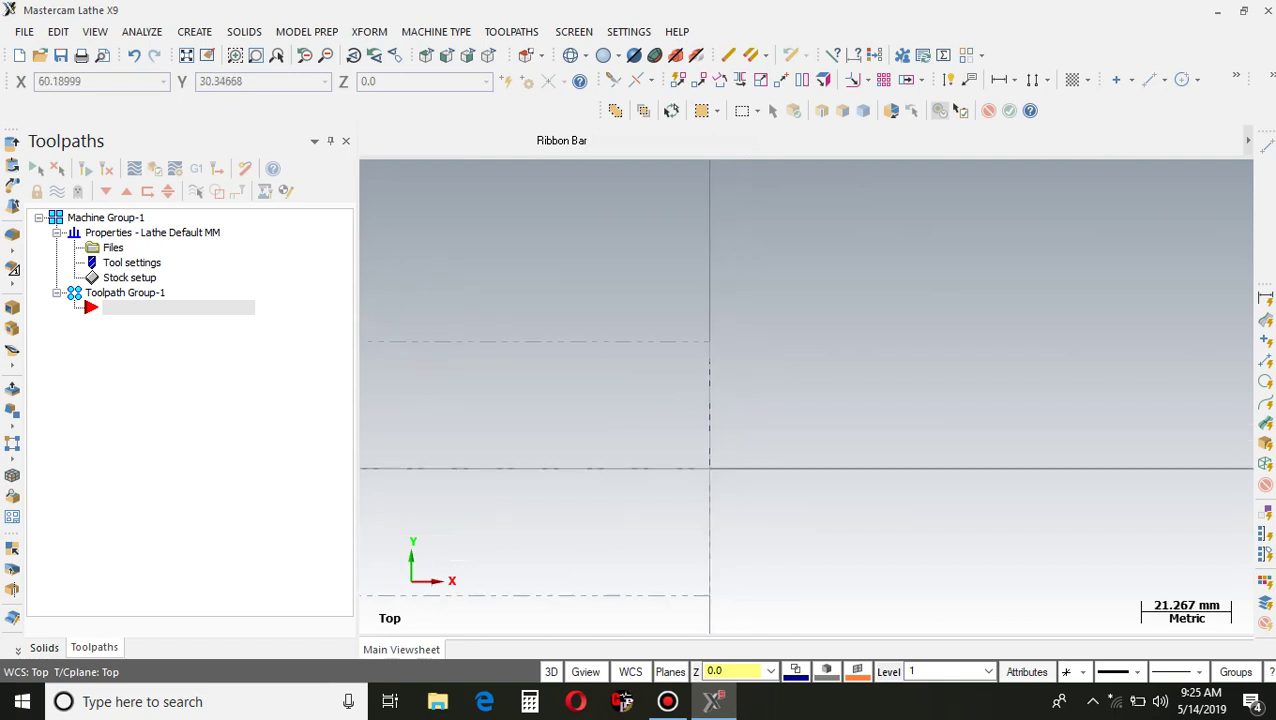
scroll(783, 372, down, 2)
scroll(889, 324, down, 1)
scroll(889, 324, up, 1)
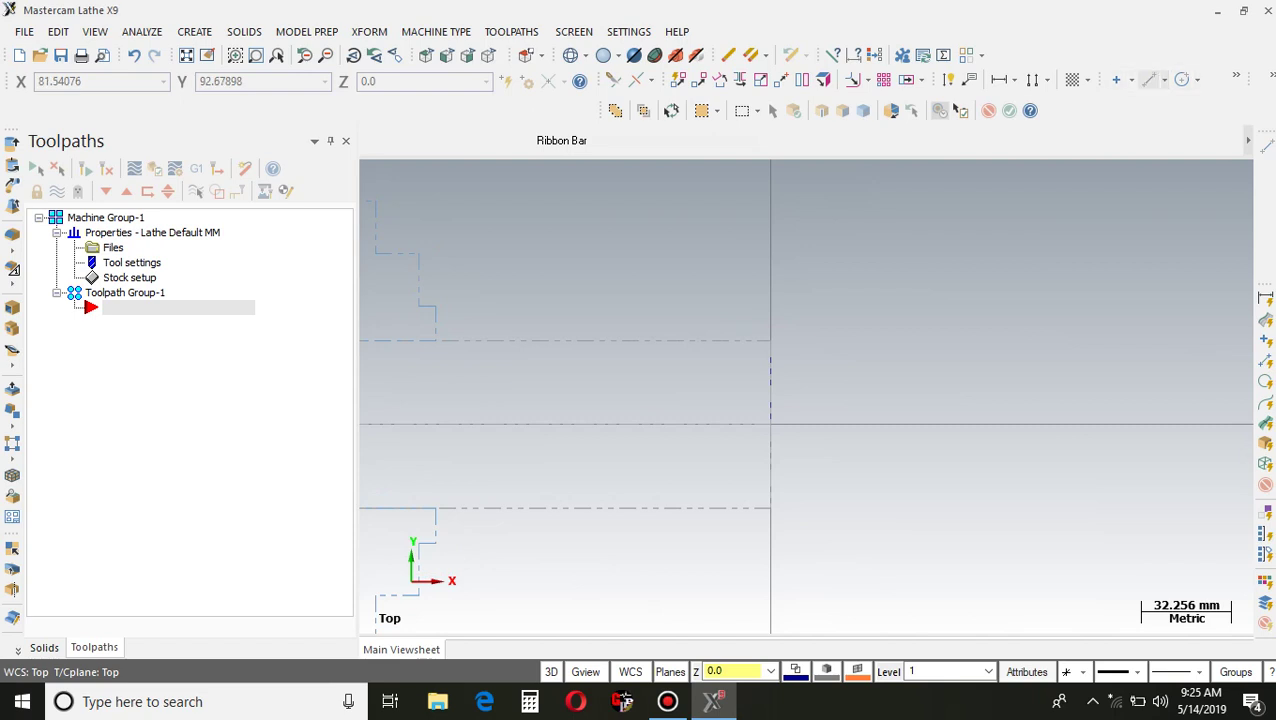
click(1150, 79)
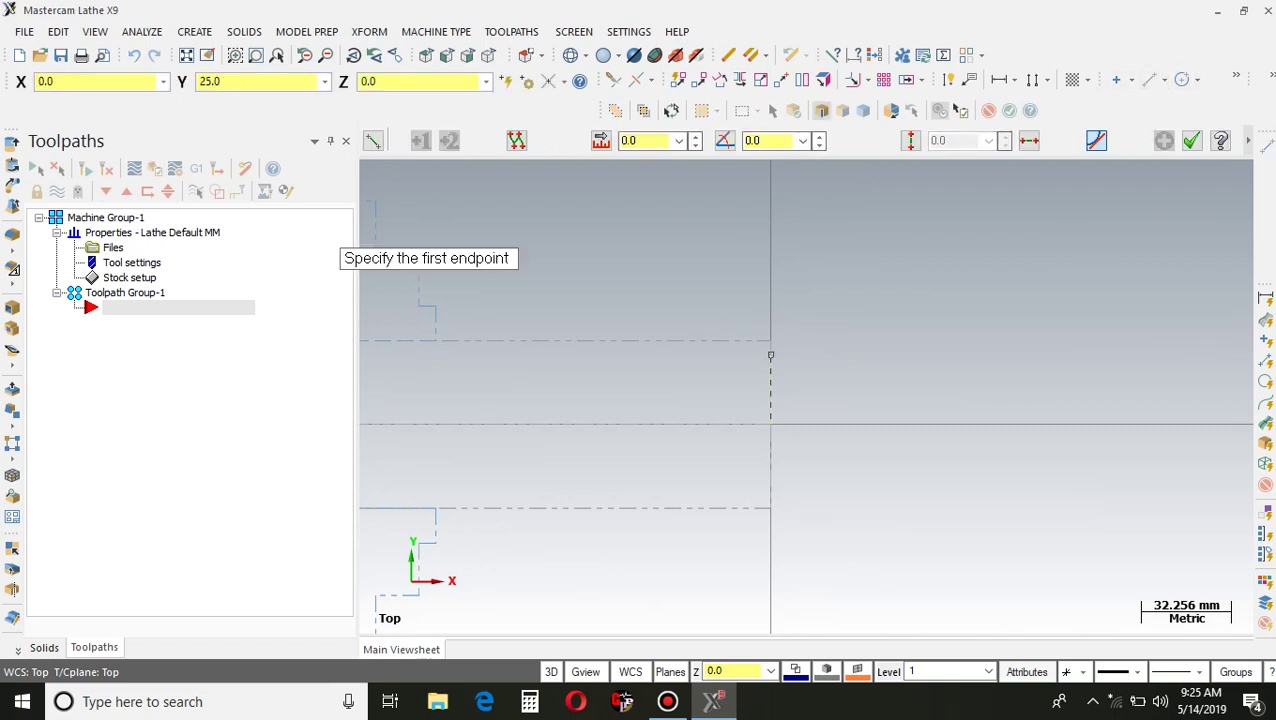
click(770, 355)
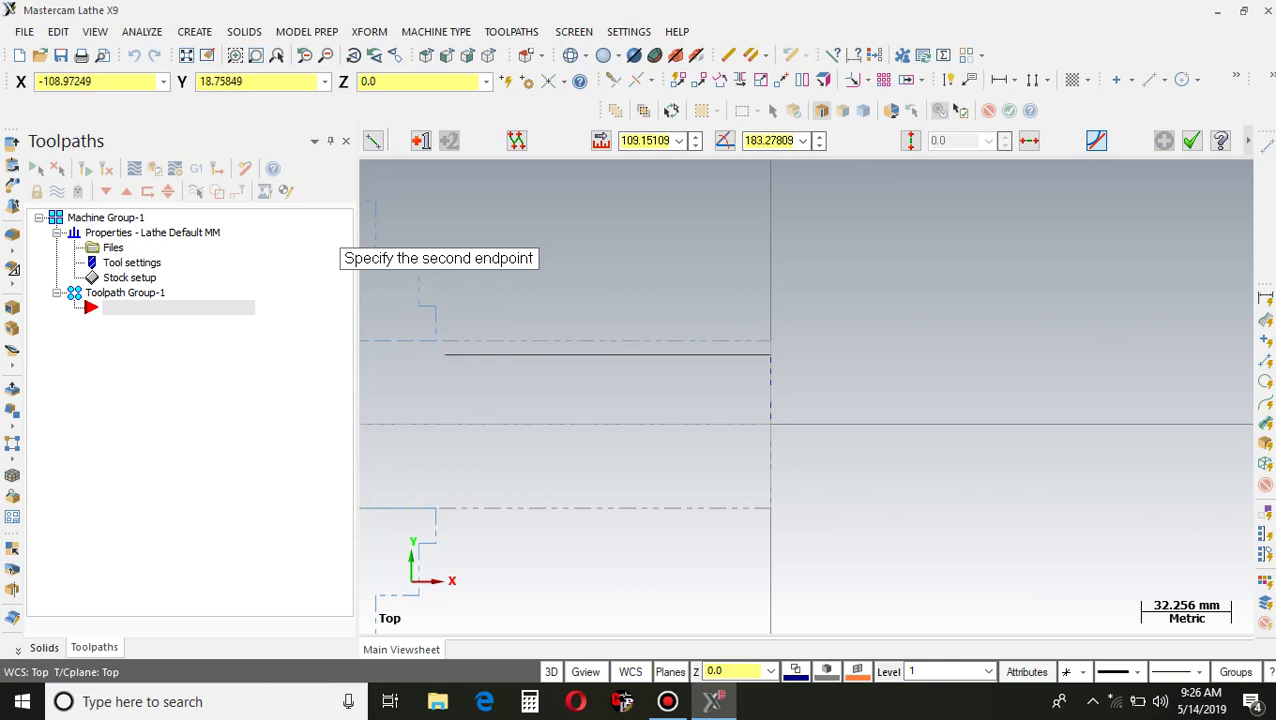
click(446, 354)
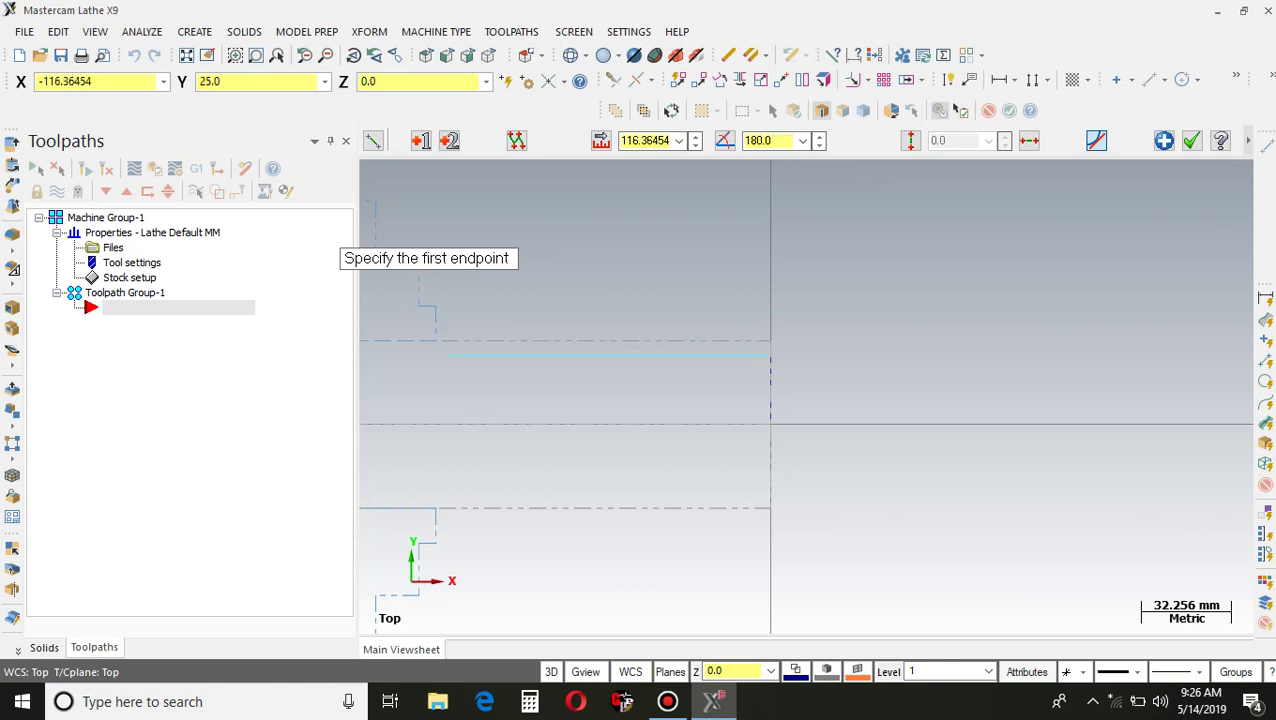
scroll(617, 218, down, 2)
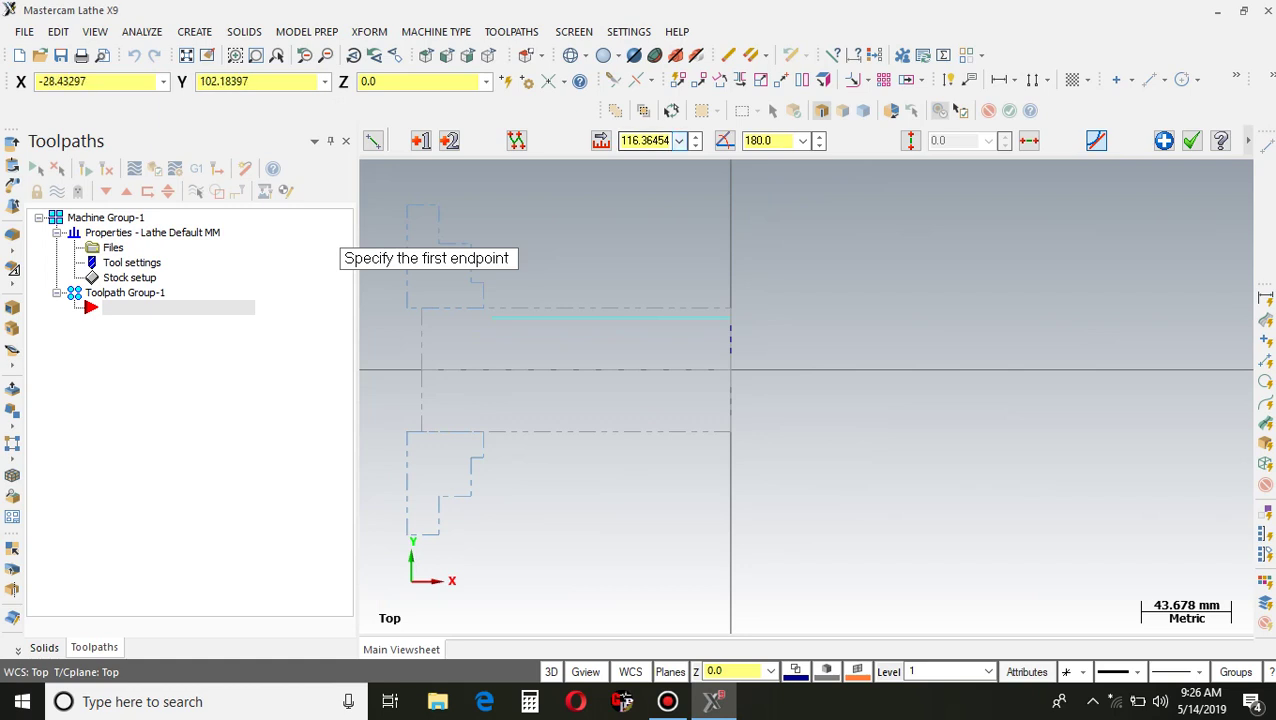
double_click(672, 141)
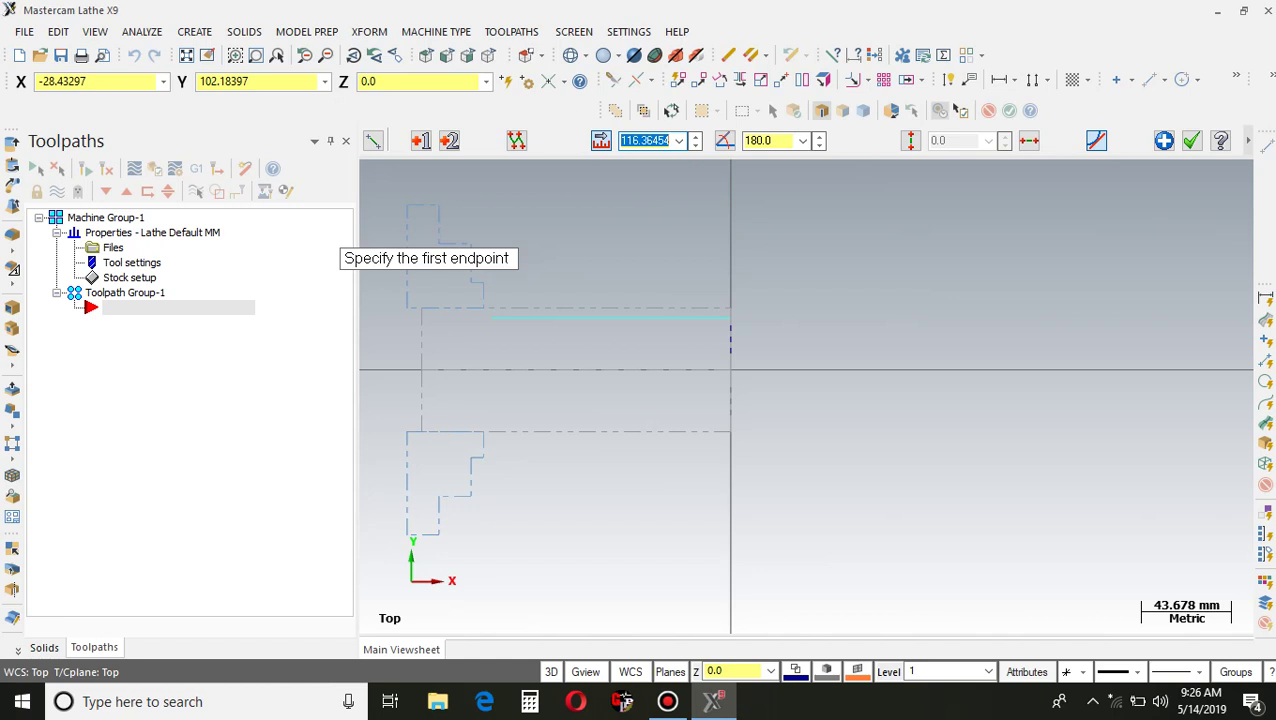
text(100)
key(Return)
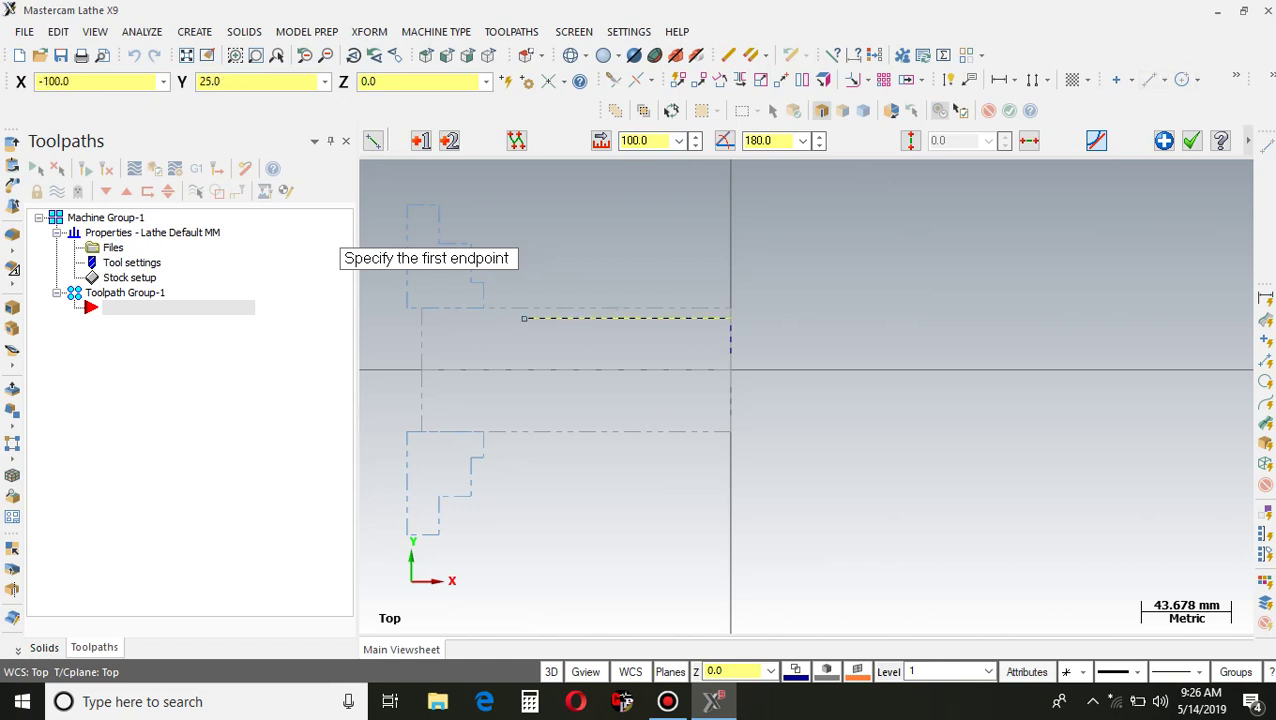
Step: Draw a vertical line 5 mm long upward from the chuck-side end of the 100 mm horizontal line
click(523, 318)
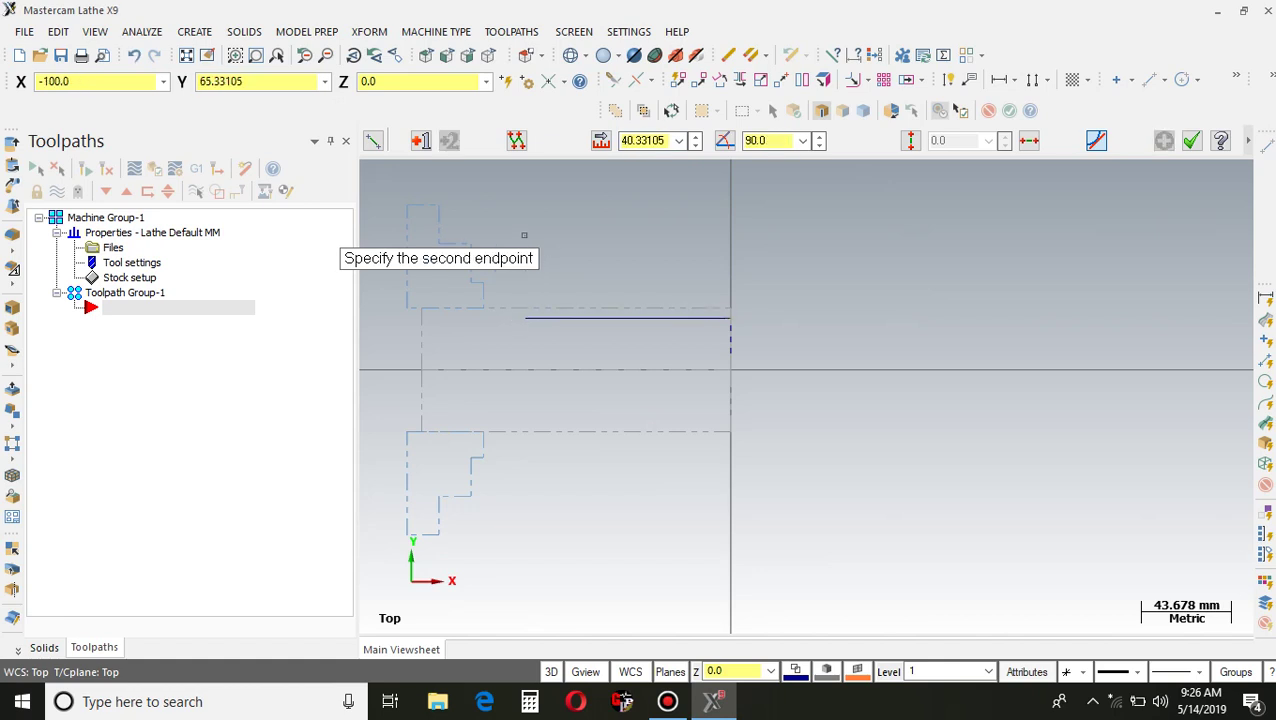
click(523, 228)
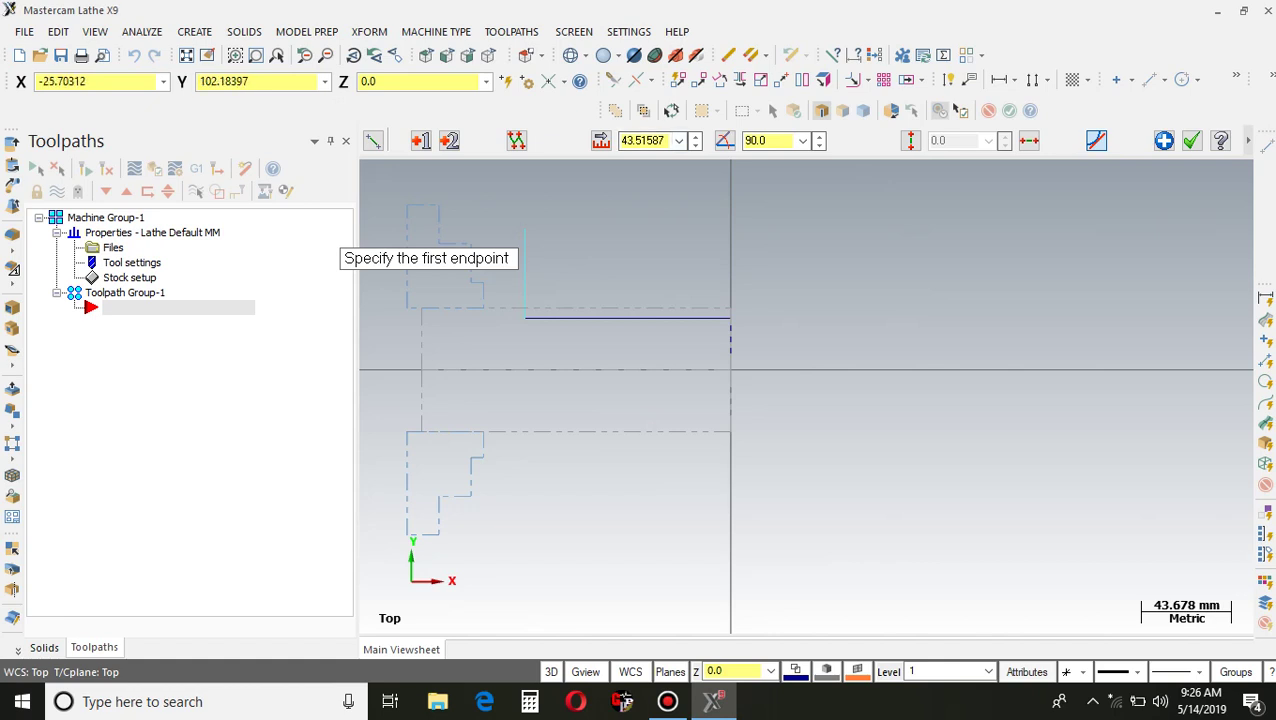
double_click(645, 140)
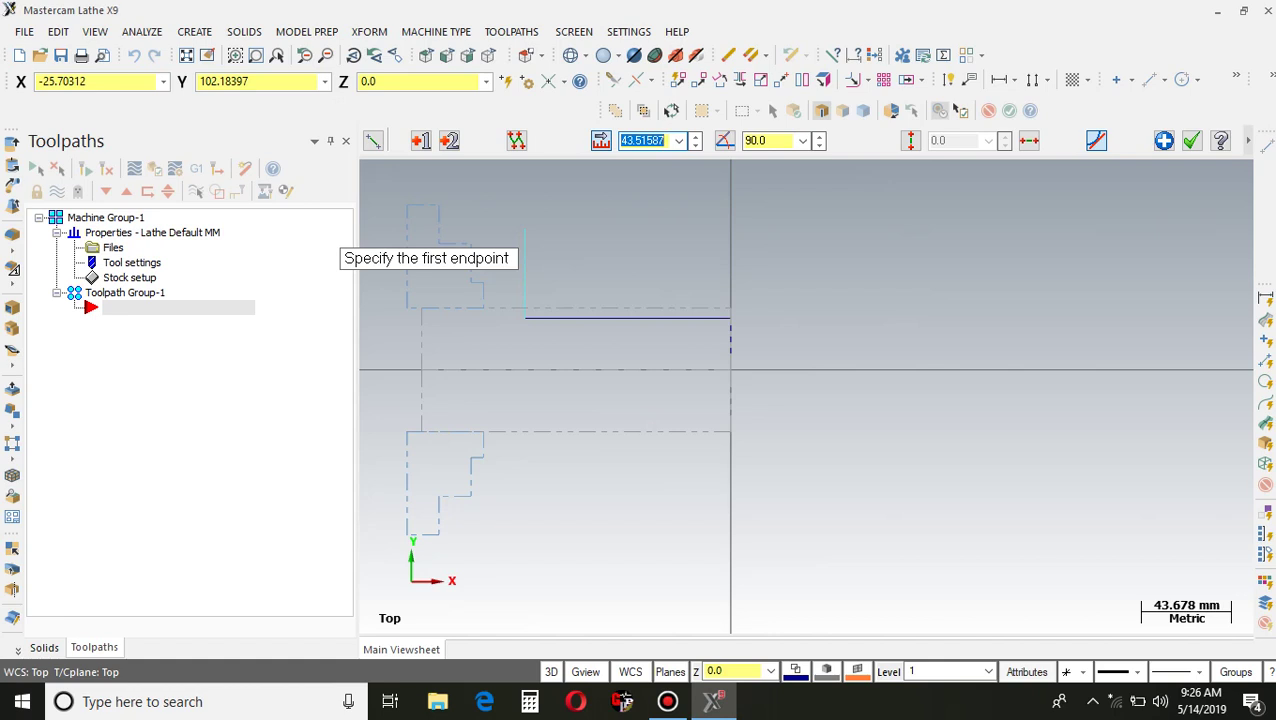
text(5)
key(Return)
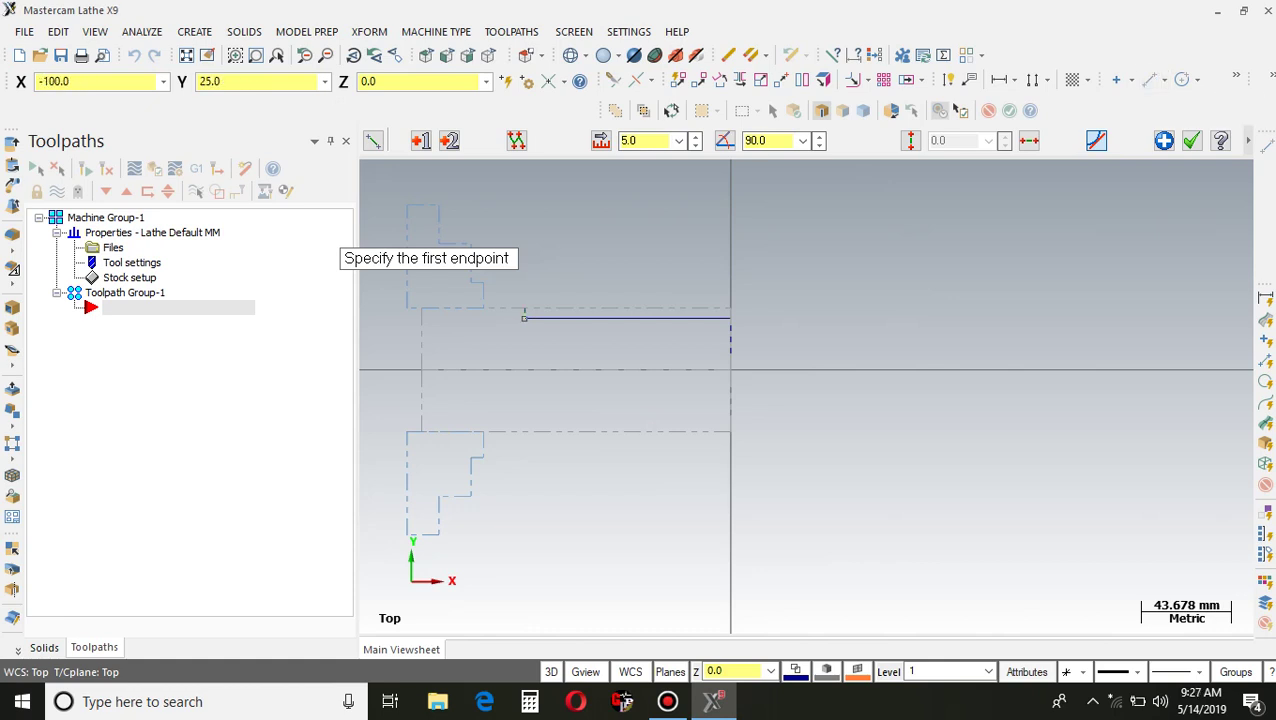
Step: Draw a vertical line 3 mm long downward from the chuck-side end of the 100 mm horizontal line
click(524, 318)
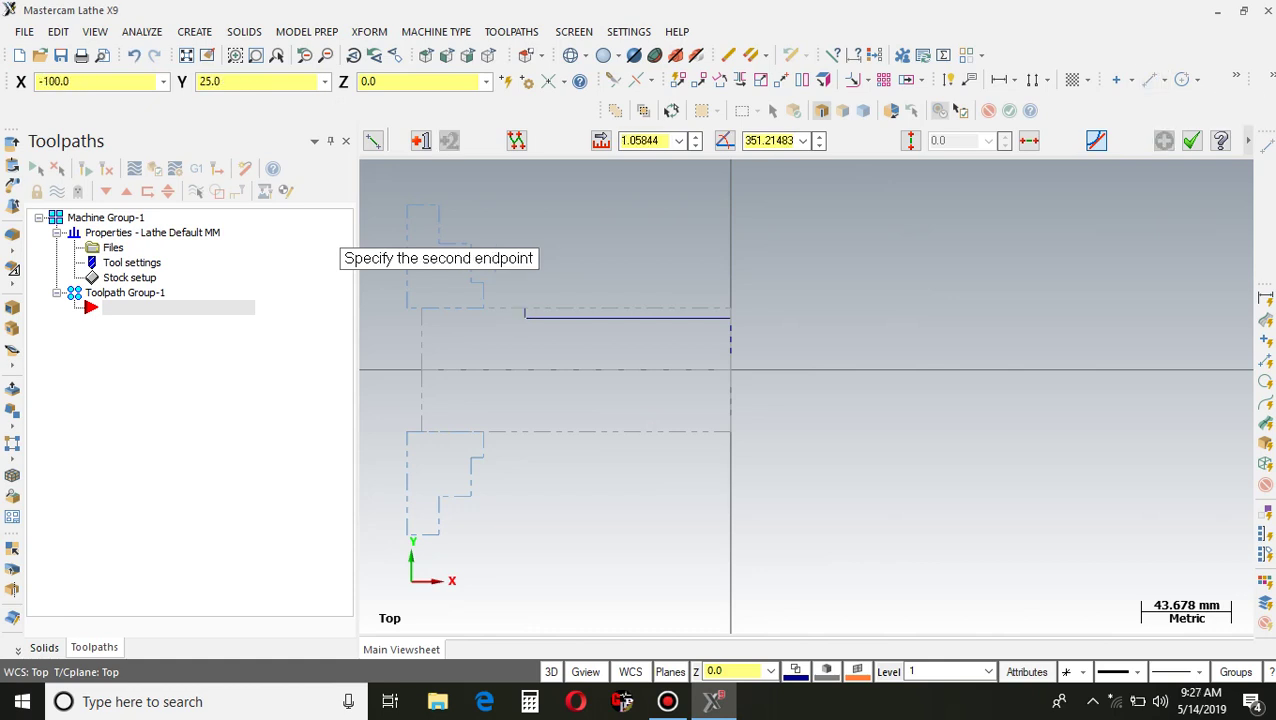
click(524, 339)
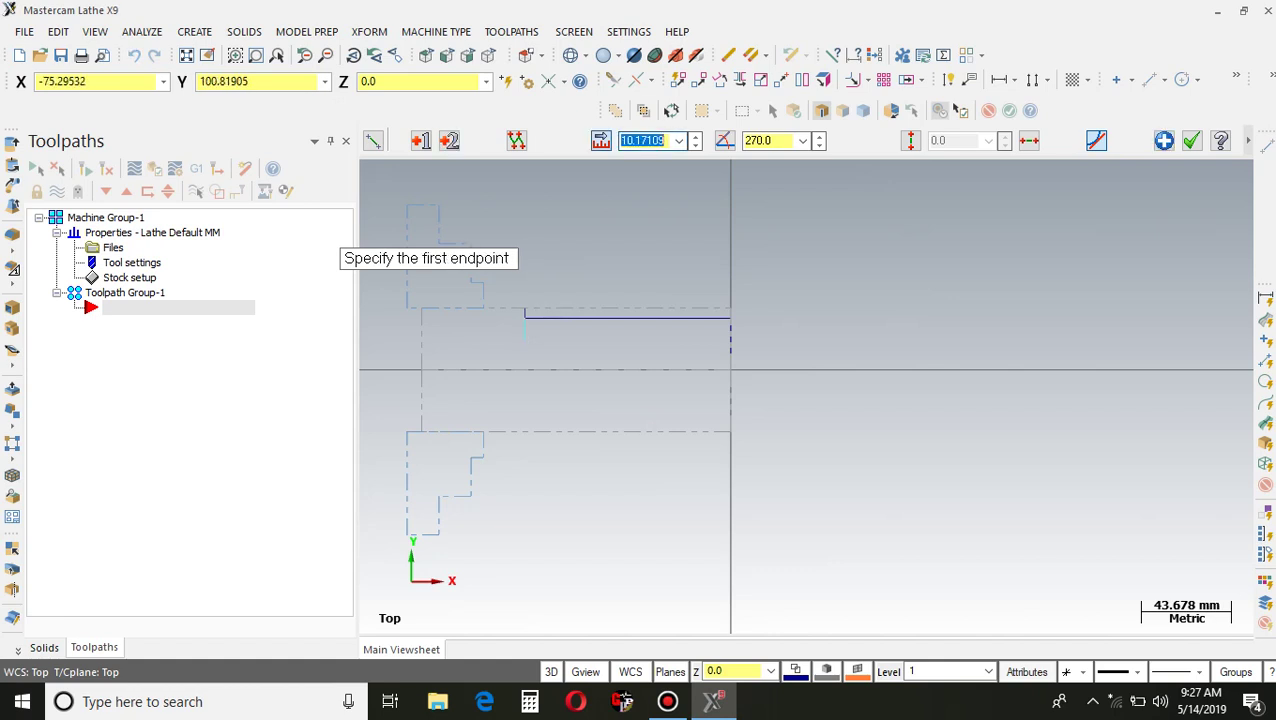
text(3)
key(Return)
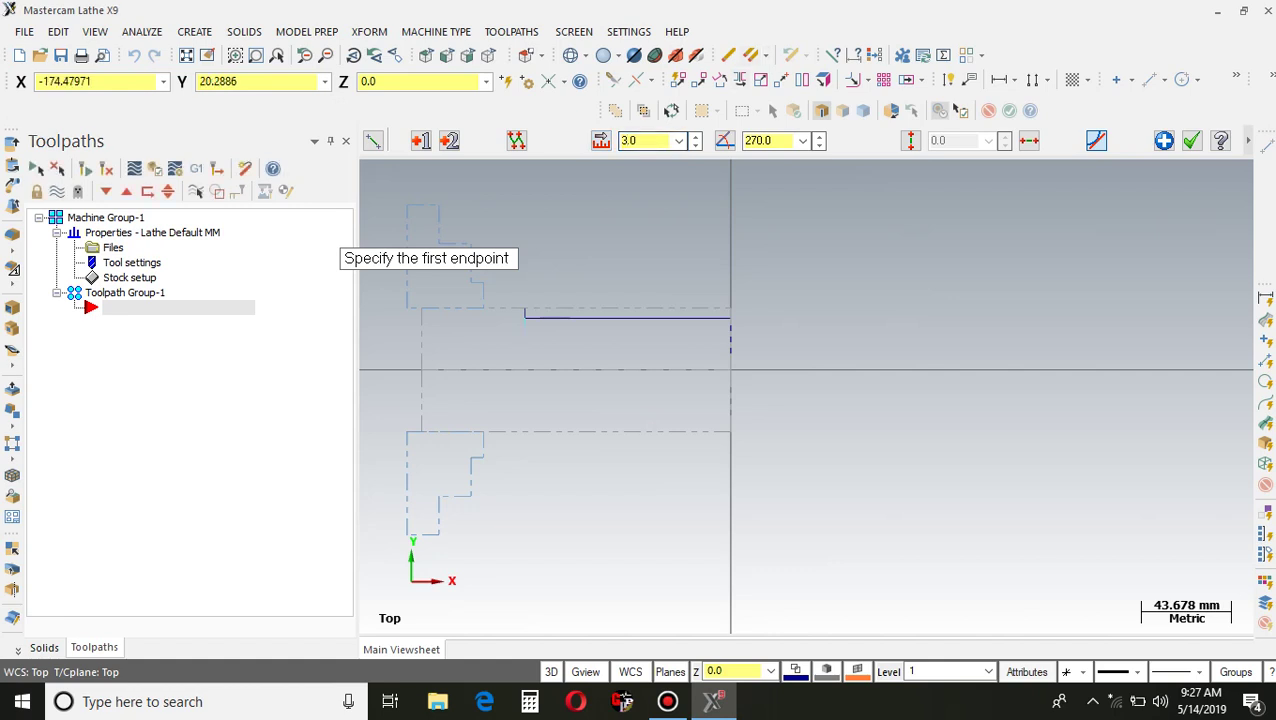
Step: Draw a horizontal line 5 mm long from the lower end of the 3 mm line toward the stock's front face
scroll(553, 337, up, 2)
scroll(546, 325, up, 1)
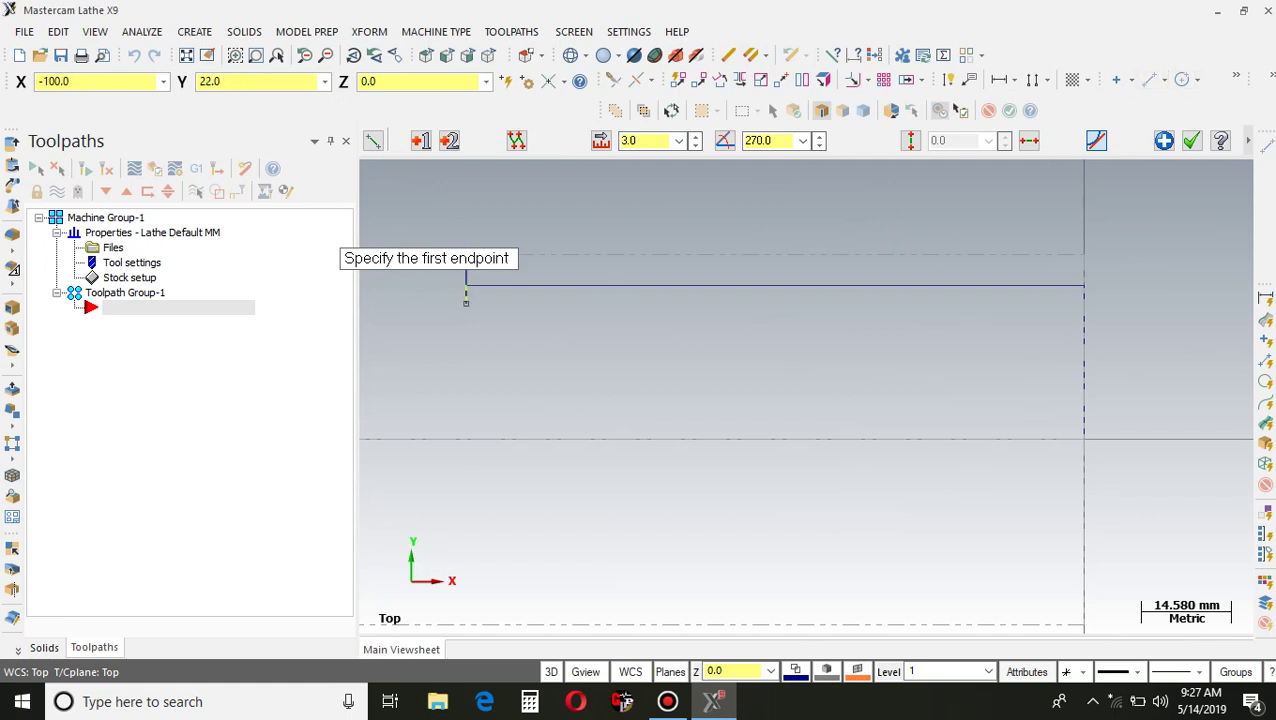
click(465, 300)
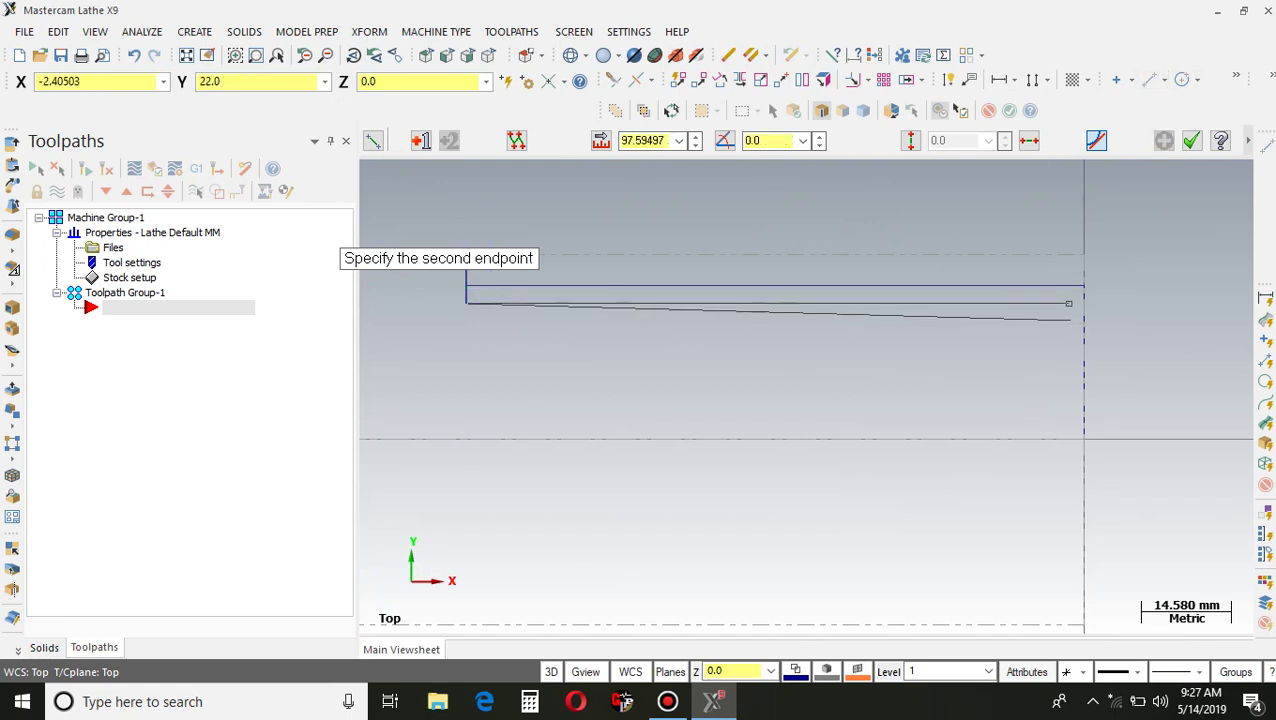
click(509, 303)
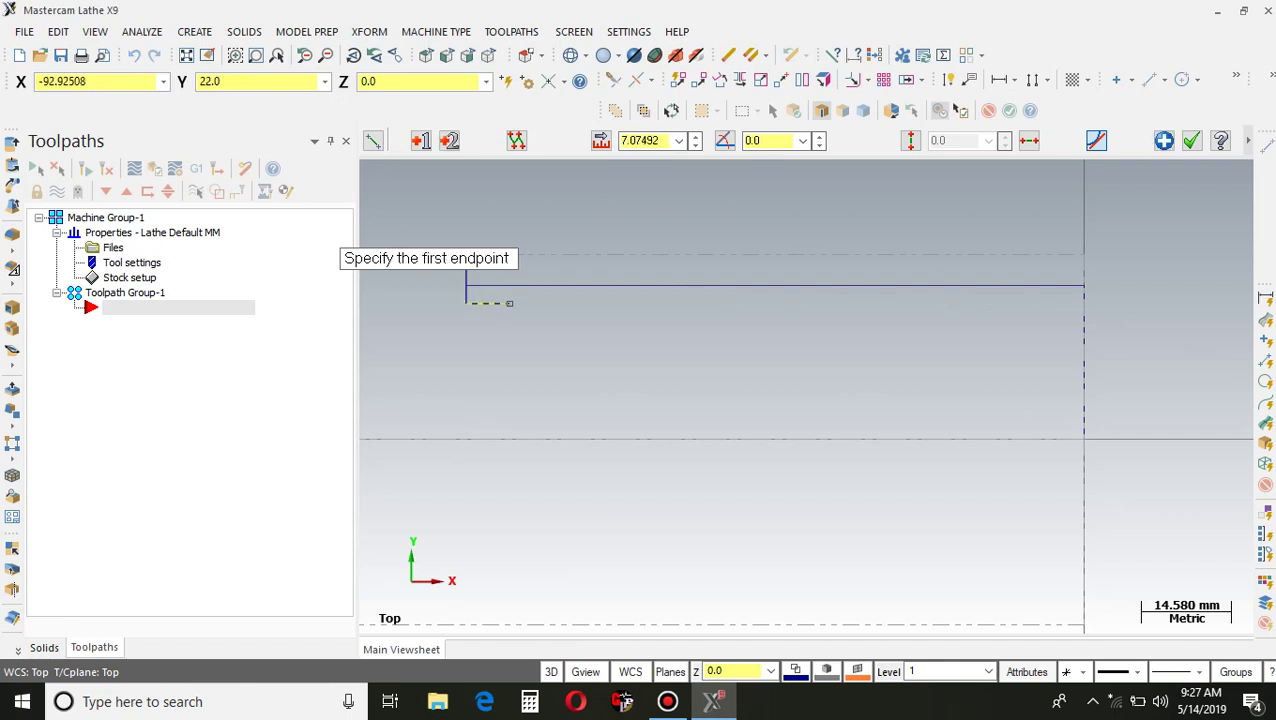
key(l)
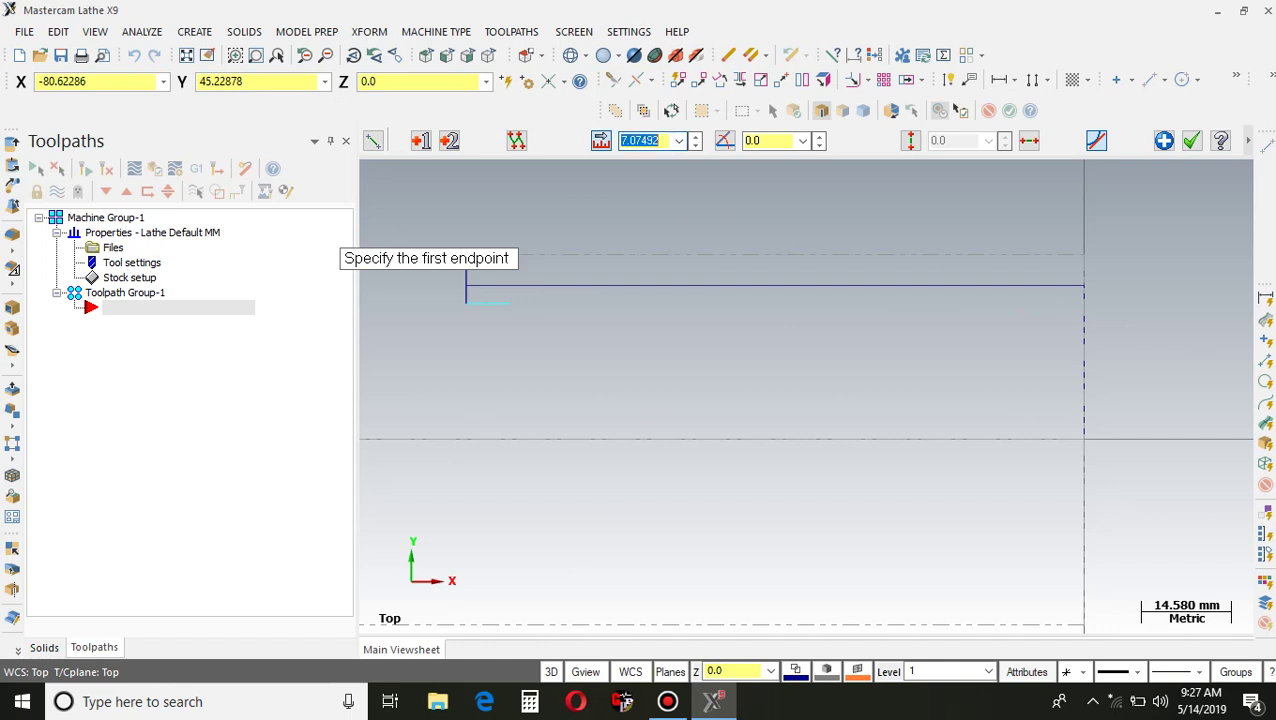
text(5)
key(Return)
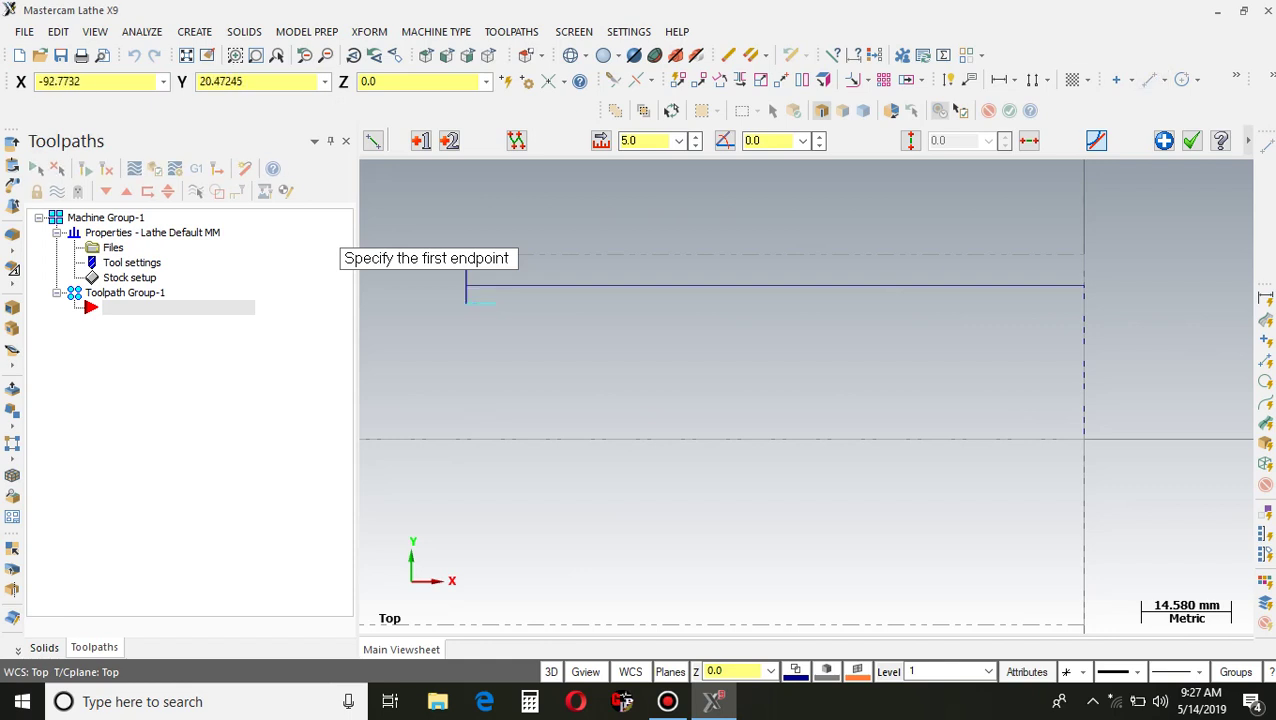
Step: Close the groove with a vertical line 3 mm long upward from the free end of the 5 mm horizontal line
click(497, 303)
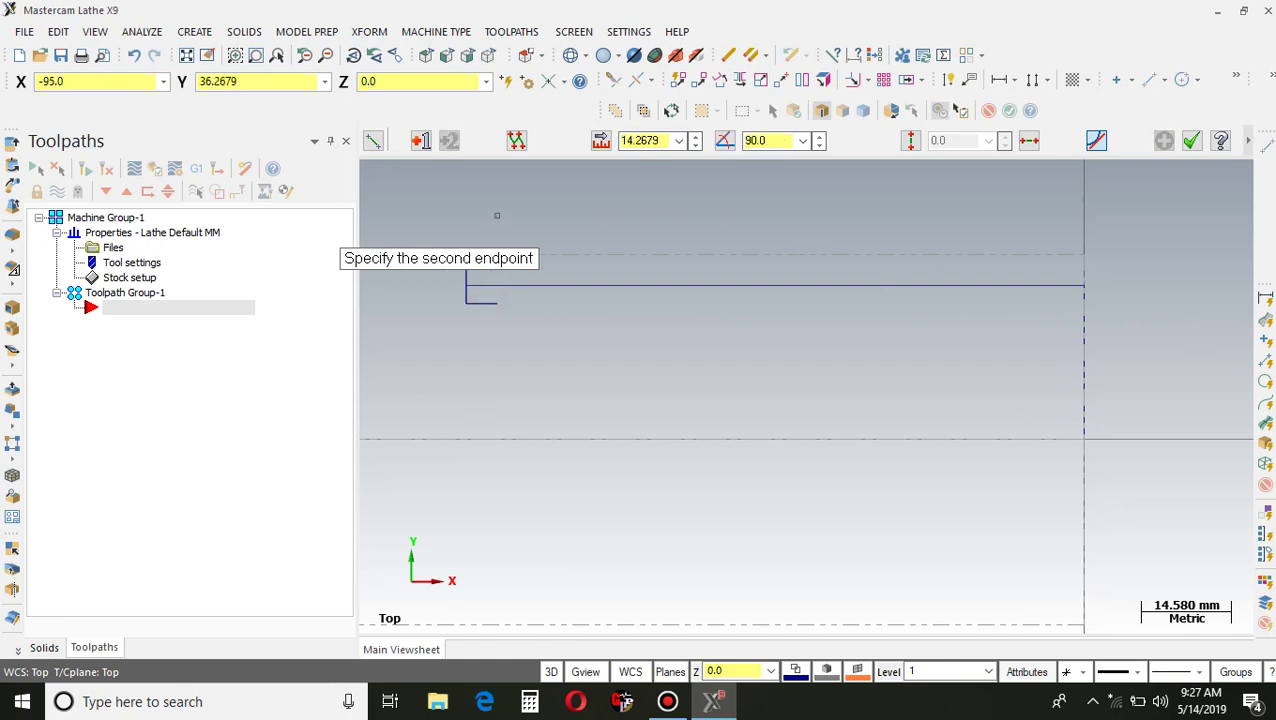
click(497, 215)
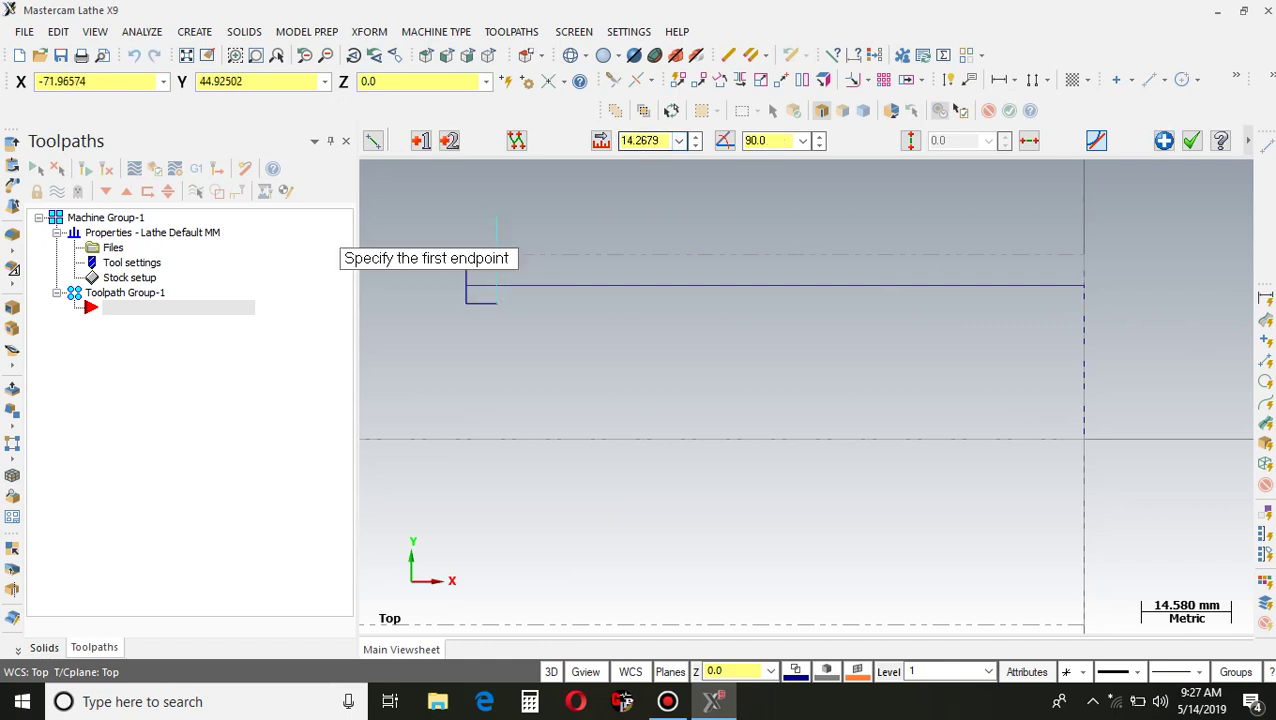
text(3)
key(Return)
Step: Try to create a Rough toolpath named T, chaining from the front face line along the 100 mm line to the shoulder
scroll(595, 353, down, 2)
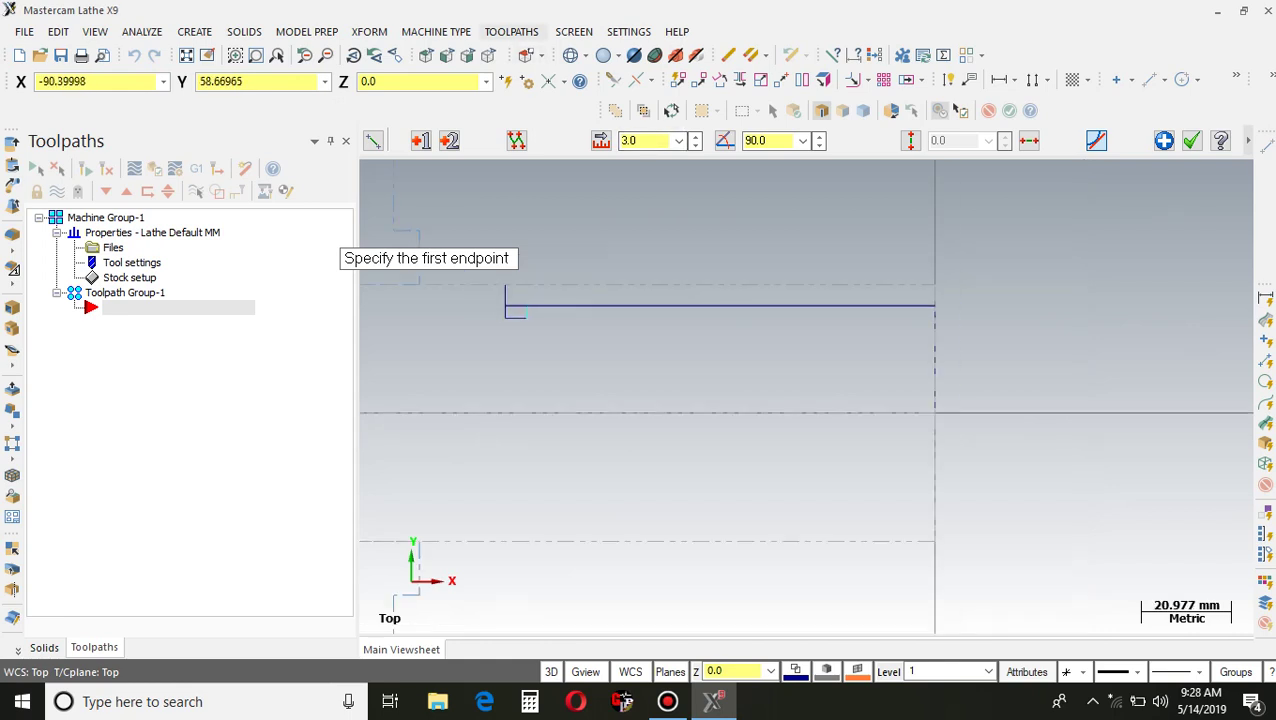
click(511, 31)
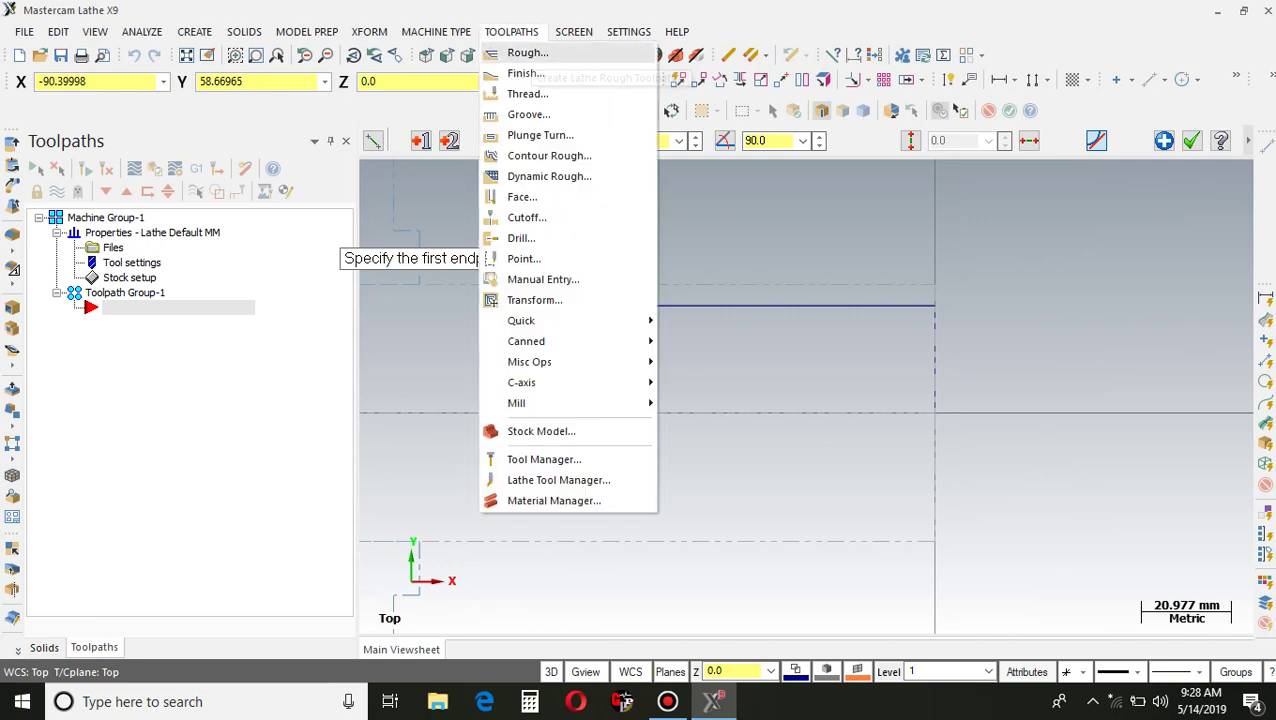
click(527, 52)
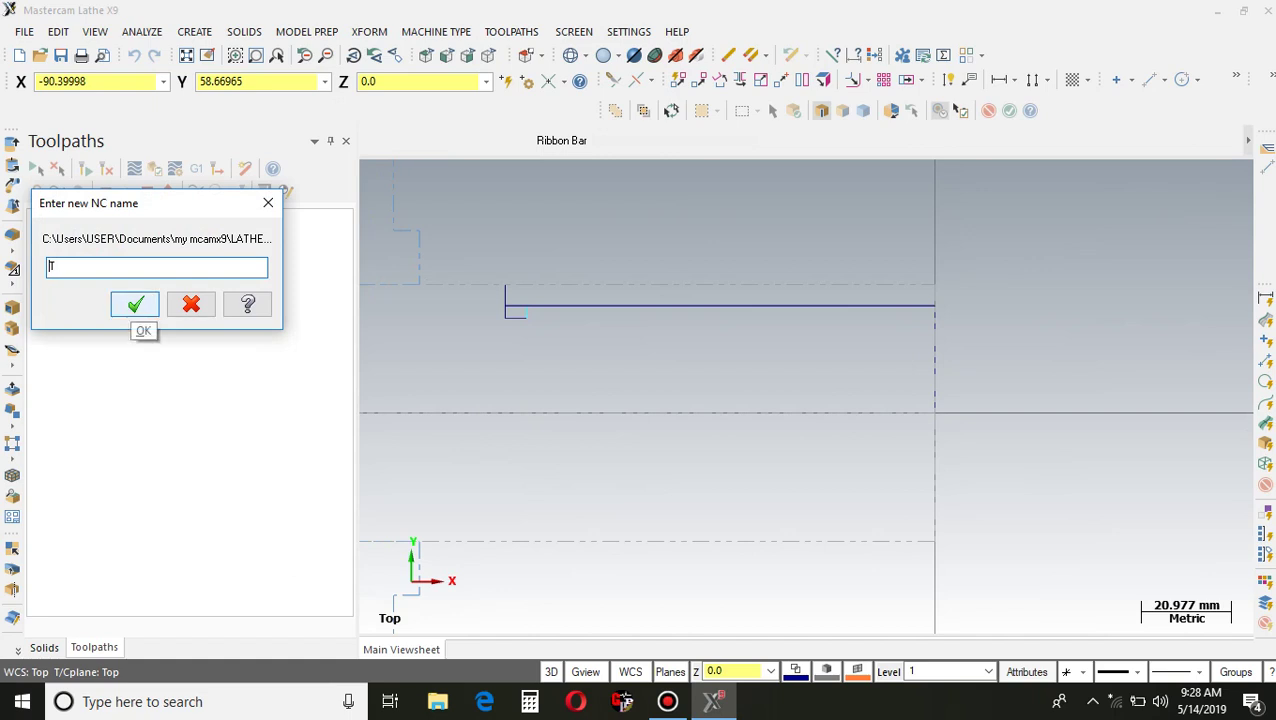
click(136, 305)
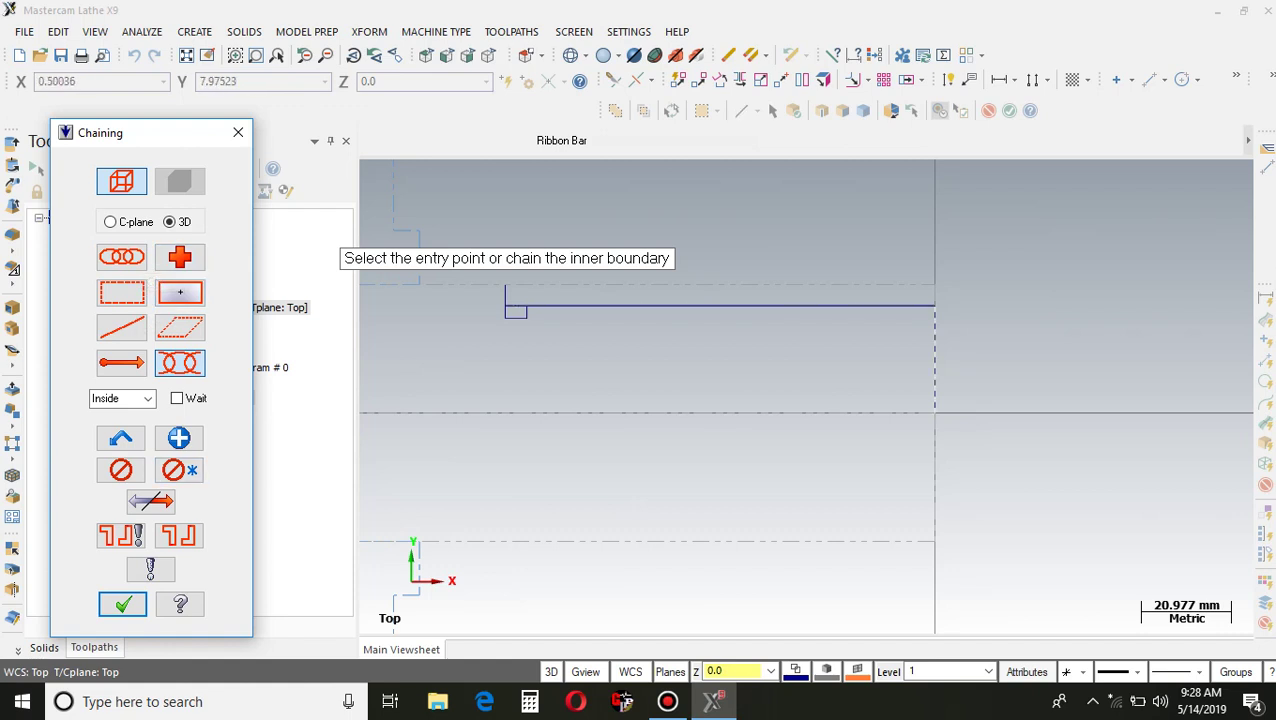
click(935, 378)
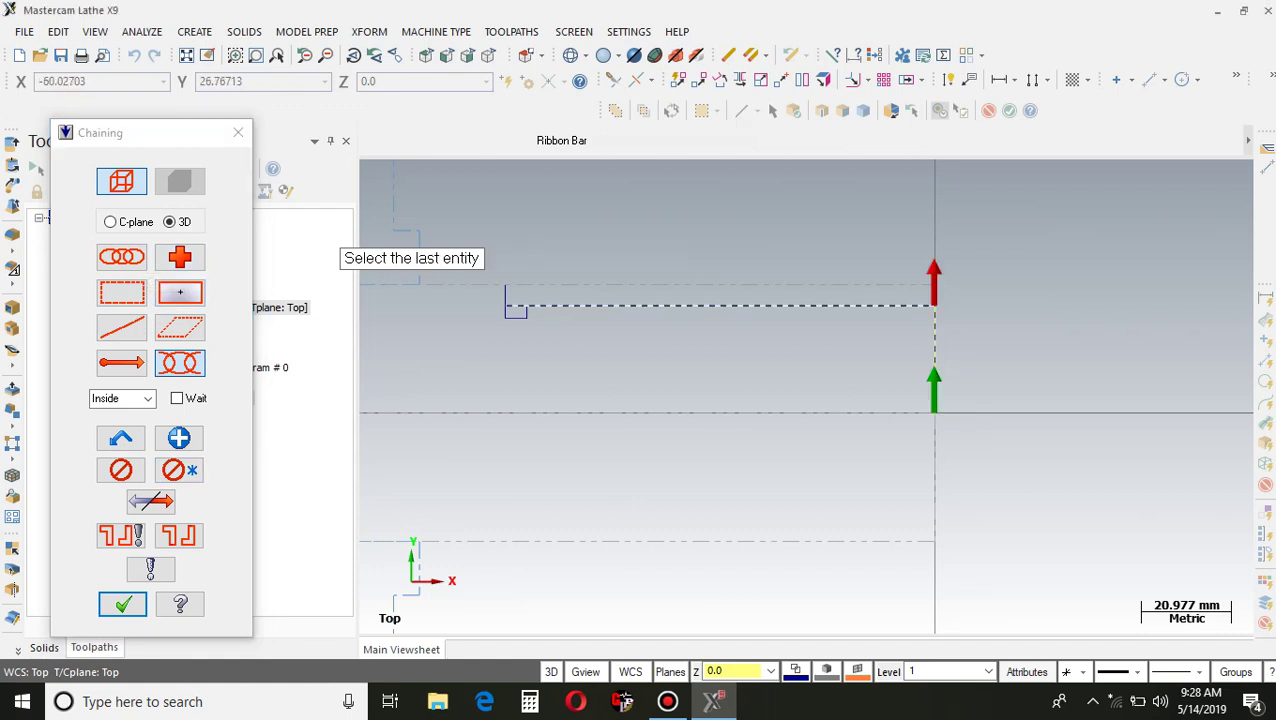
click(630, 306)
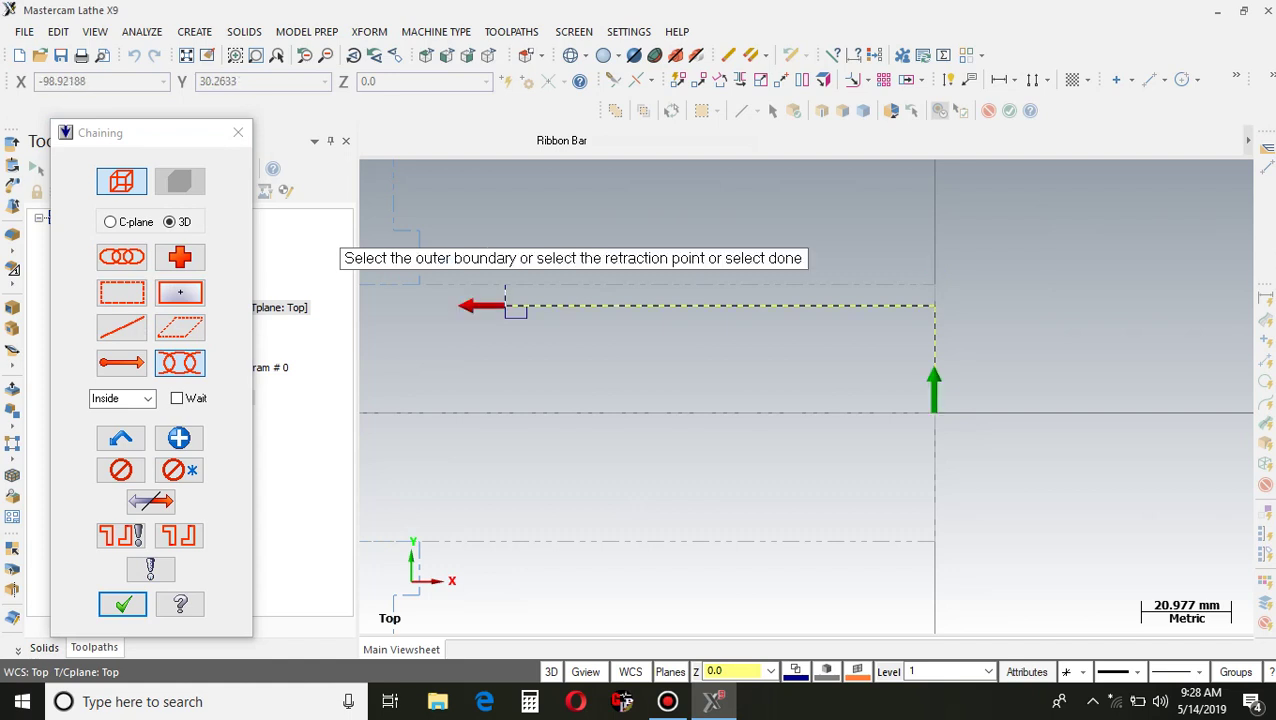
click(504, 289)
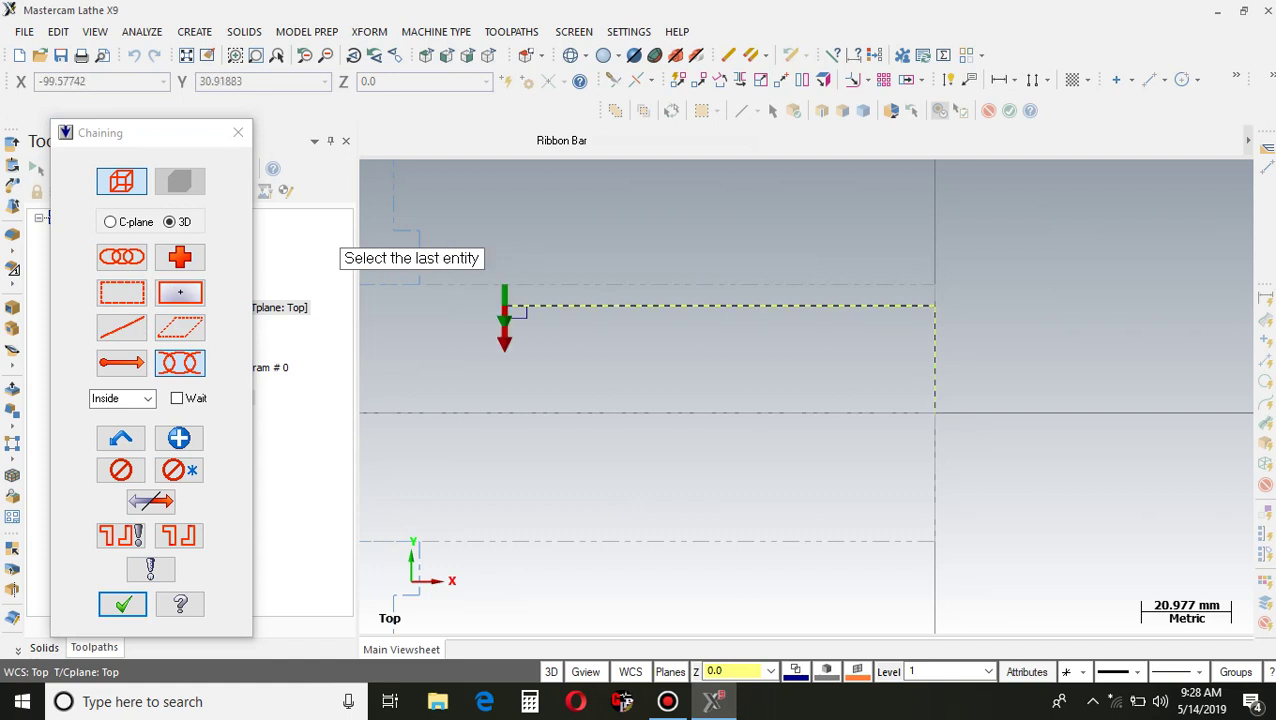
click(509, 281)
click(505, 291)
click(505, 291)
click(508, 280)
key(Return)
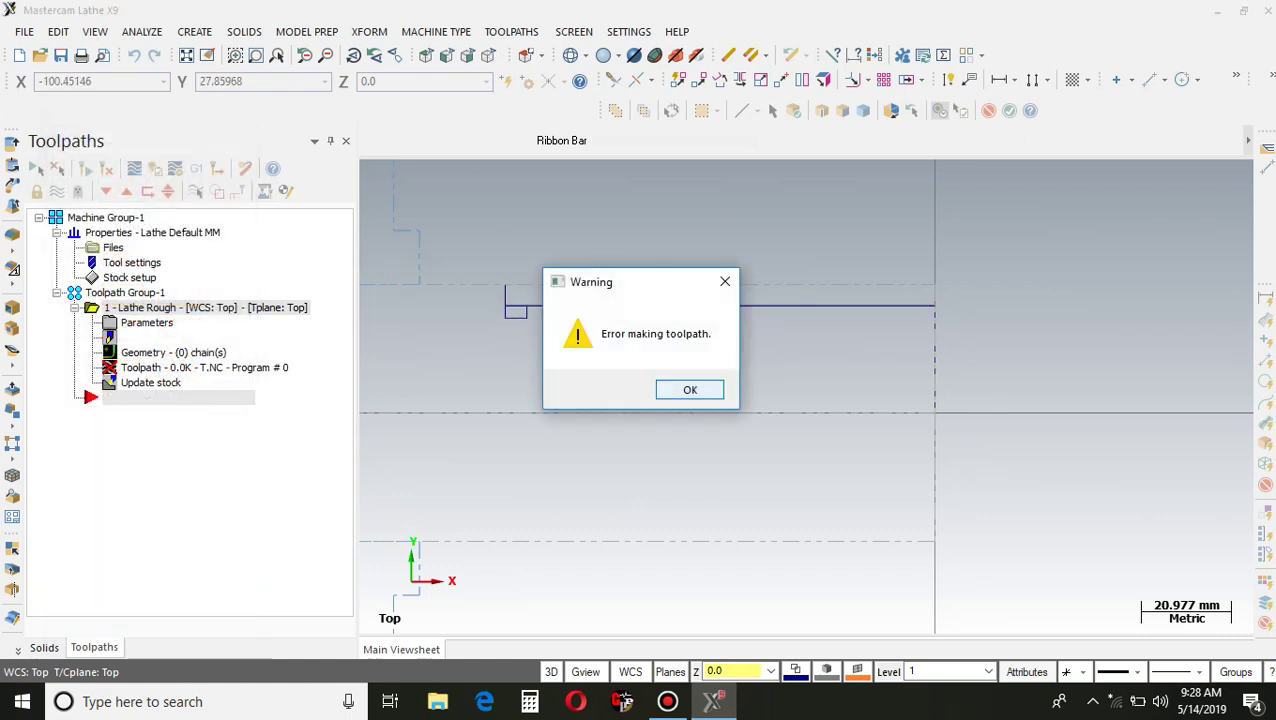
click(690, 389)
Step: Start a Rough toolpath with NC name T and chain the 100 mm horizontal line through the 5 mm shoulder line
click(511, 31)
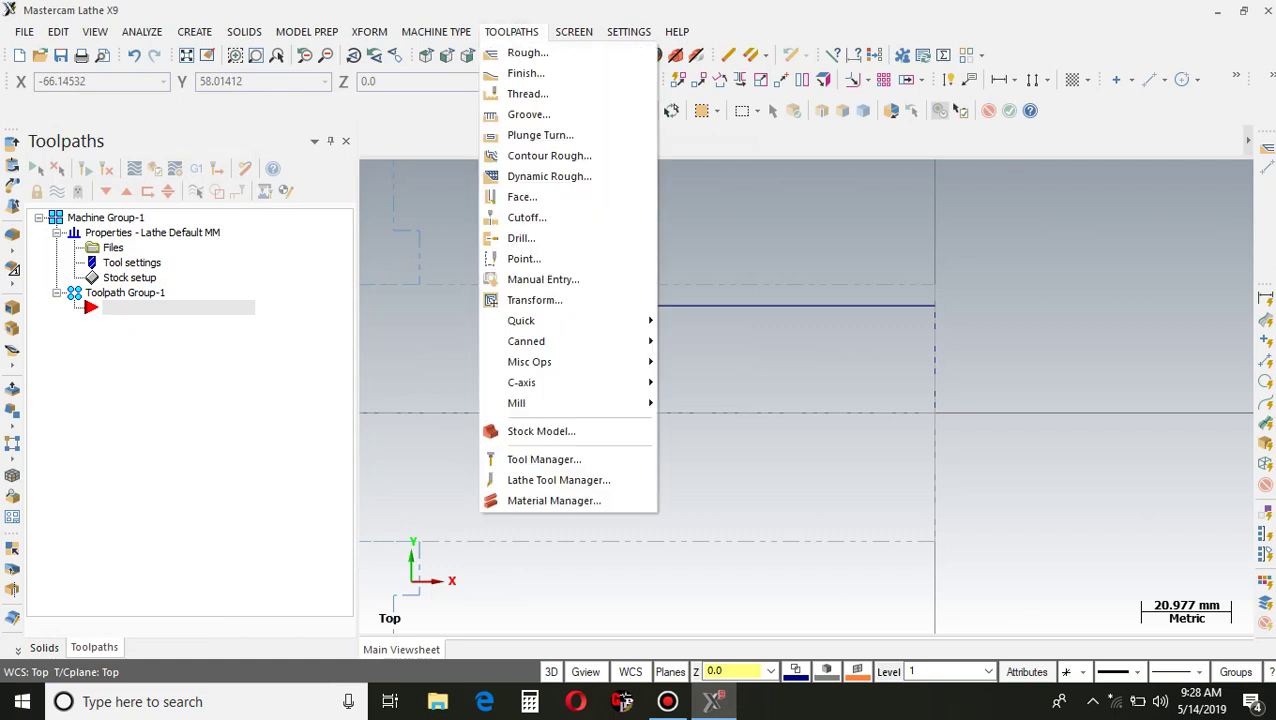
click(521, 51)
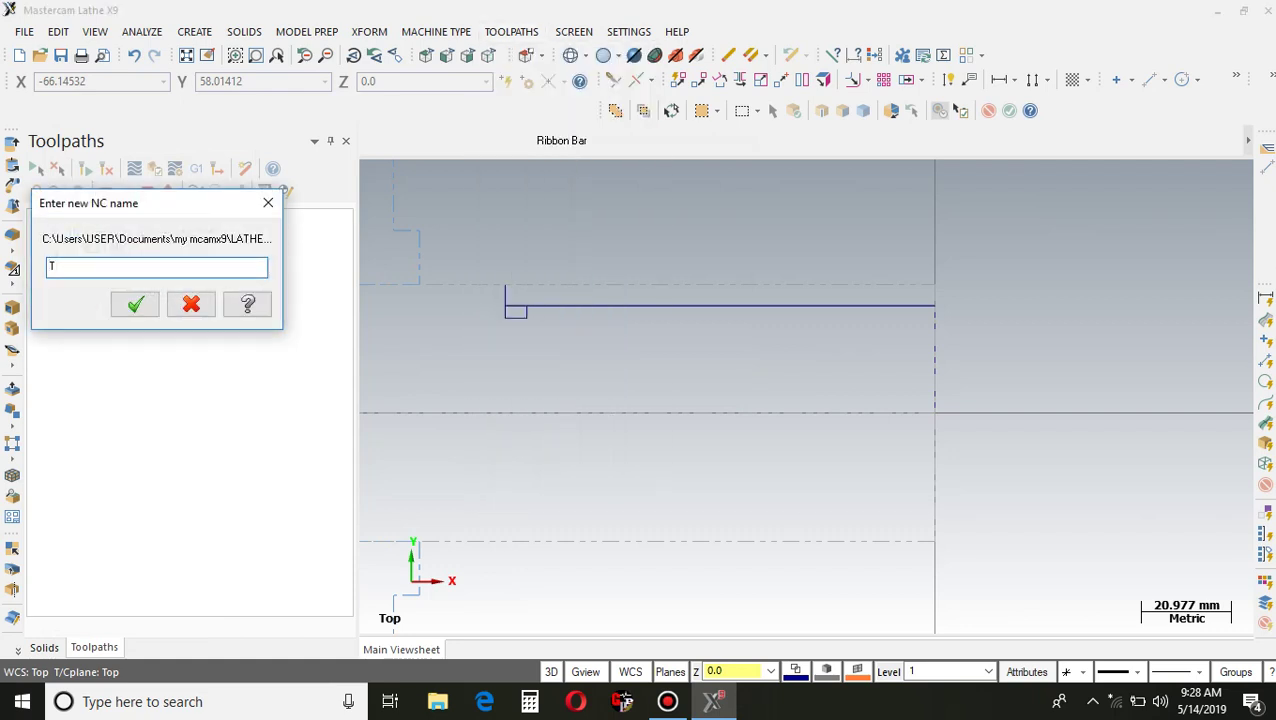
click(135, 304)
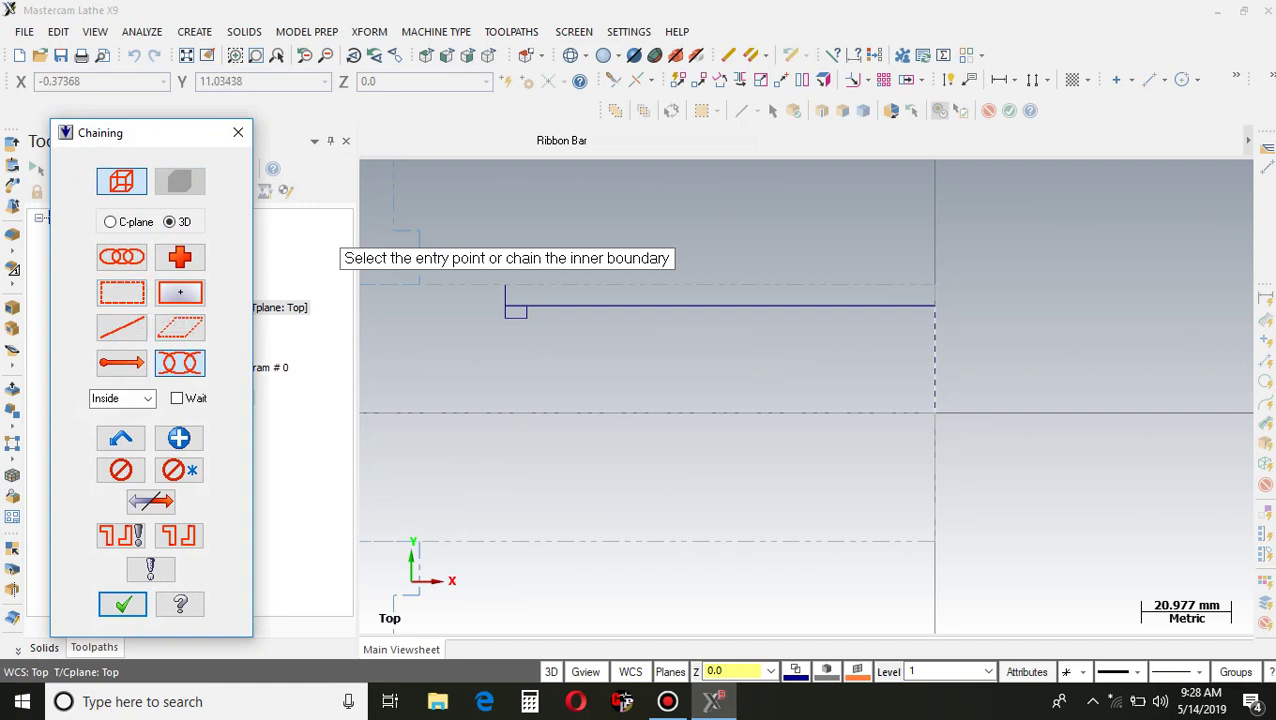
click(787, 305)
click(790, 305)
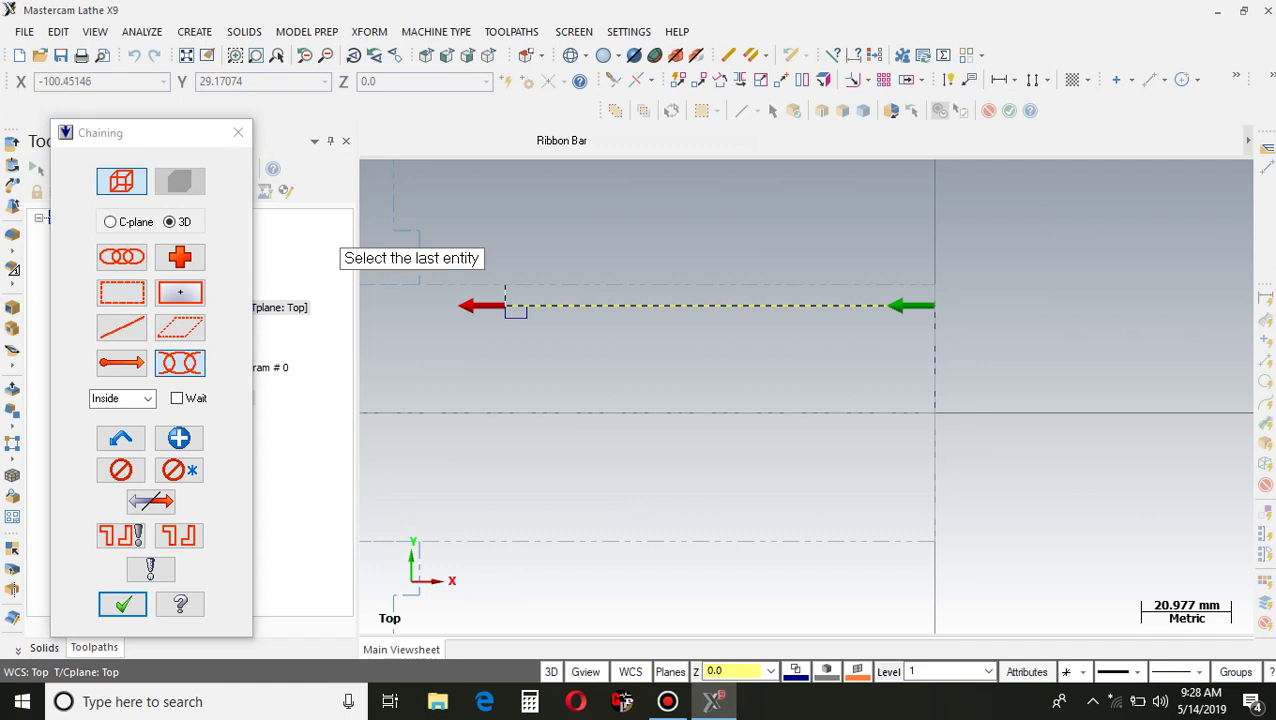
click(504, 288)
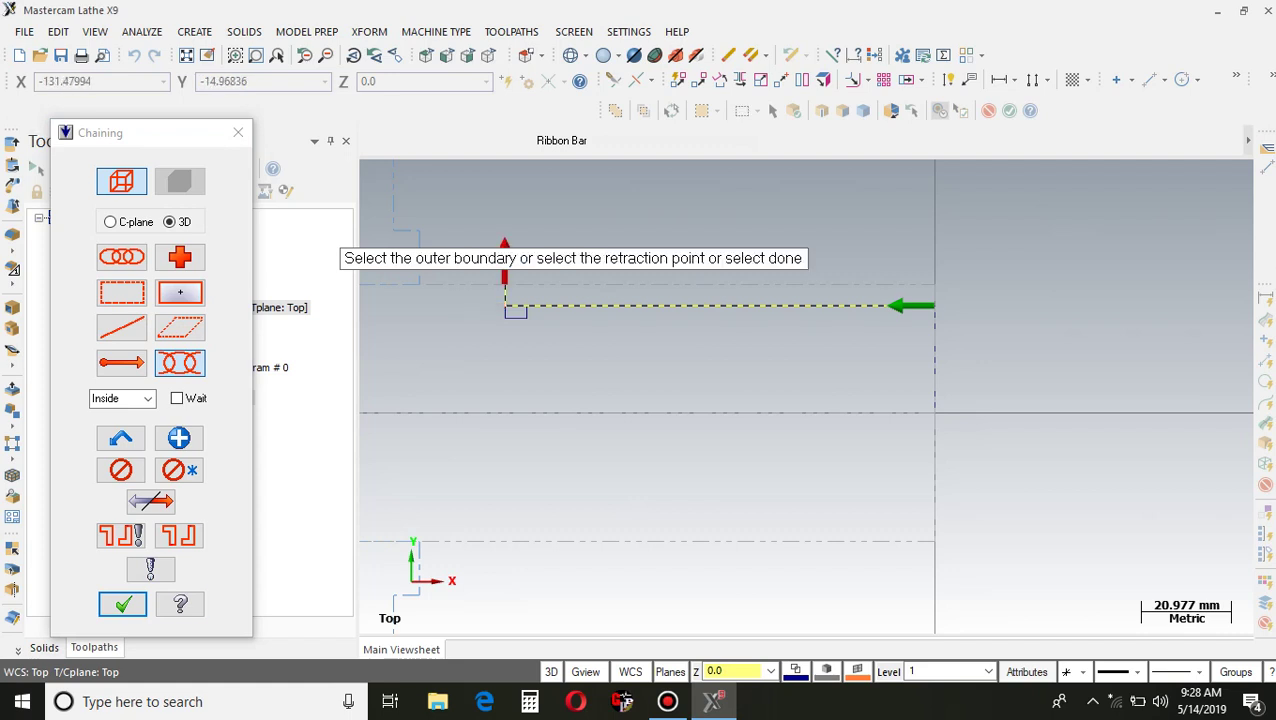
click(122, 604)
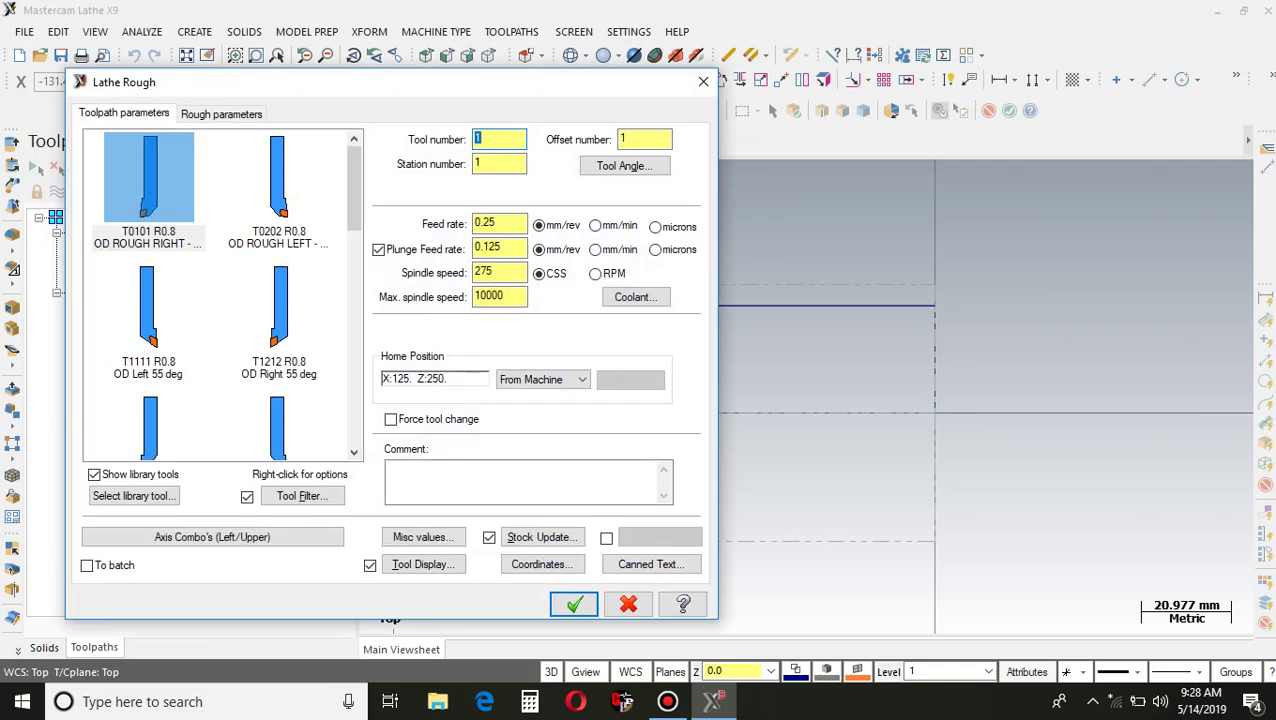
Step: Choose tool T2121 R0.8 OD Finish Right - 35 deg. for roughing and set its spindle speed mode to RPM
scroll(222, 294, down, 3)
scroll(222, 294, up, 2)
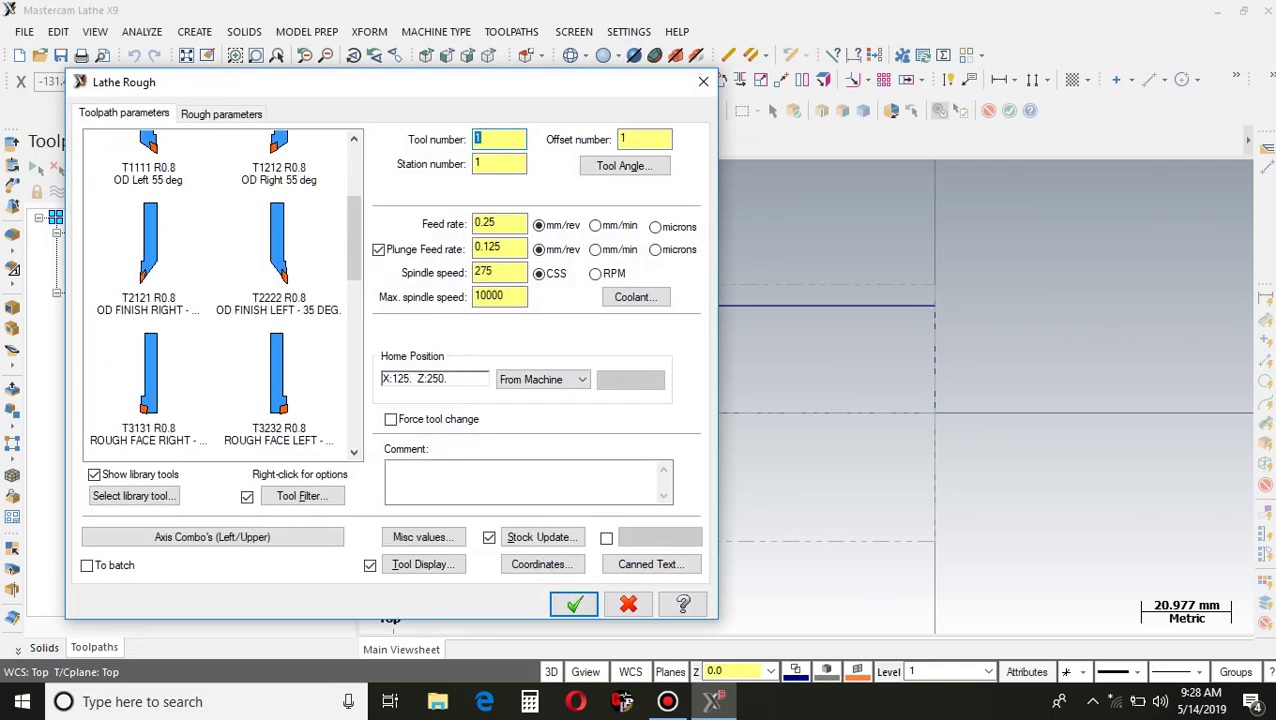
mouse_move(278, 250)
scroll(222, 295, up, 3)
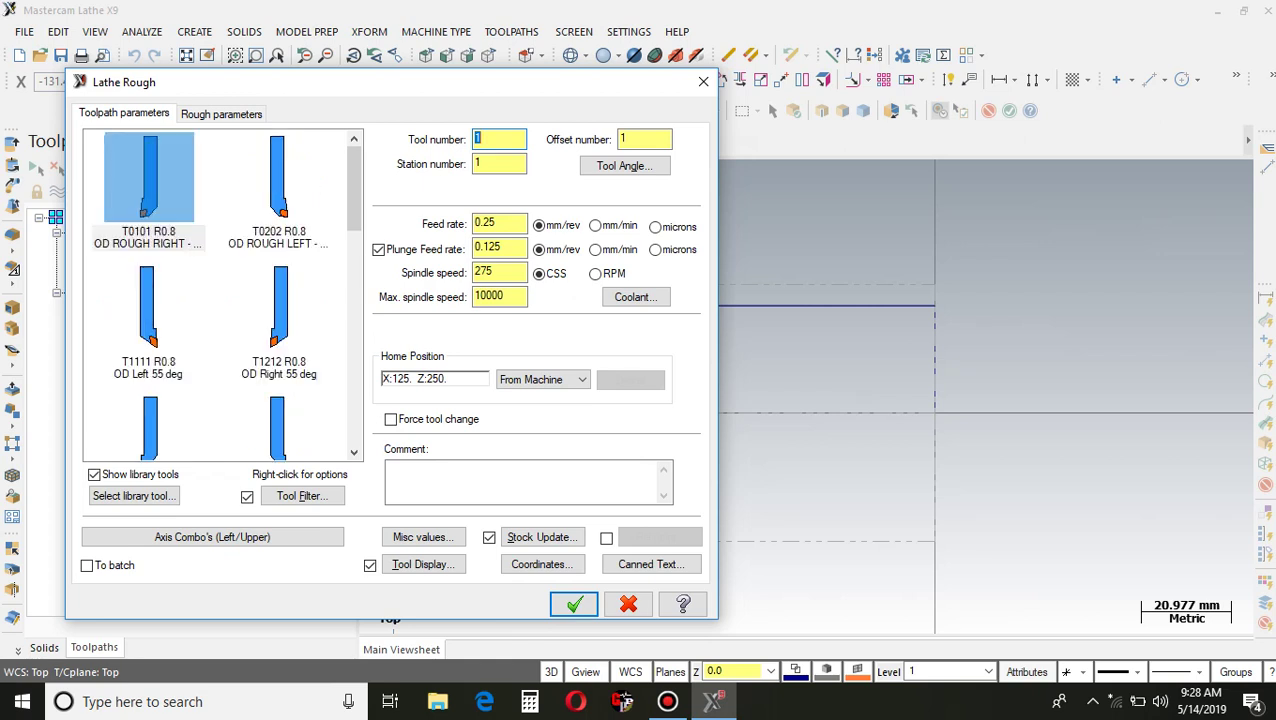
scroll(222, 295, down, 3)
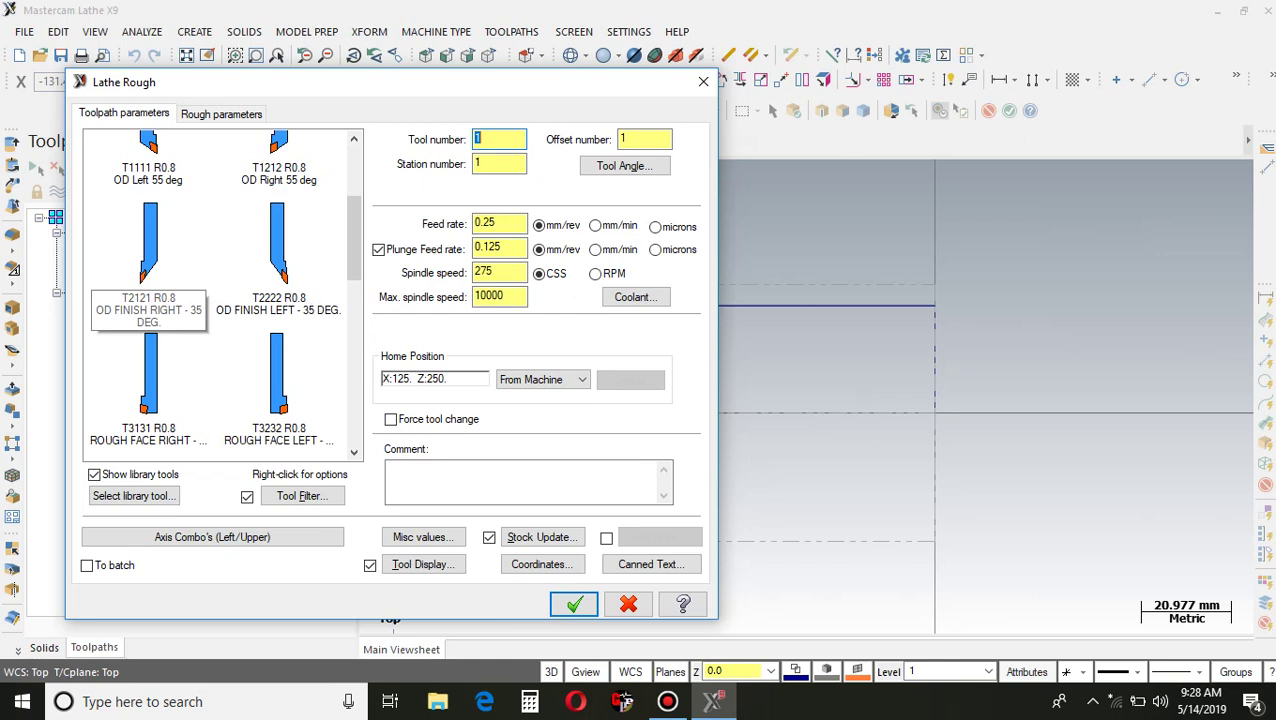
click(148, 250)
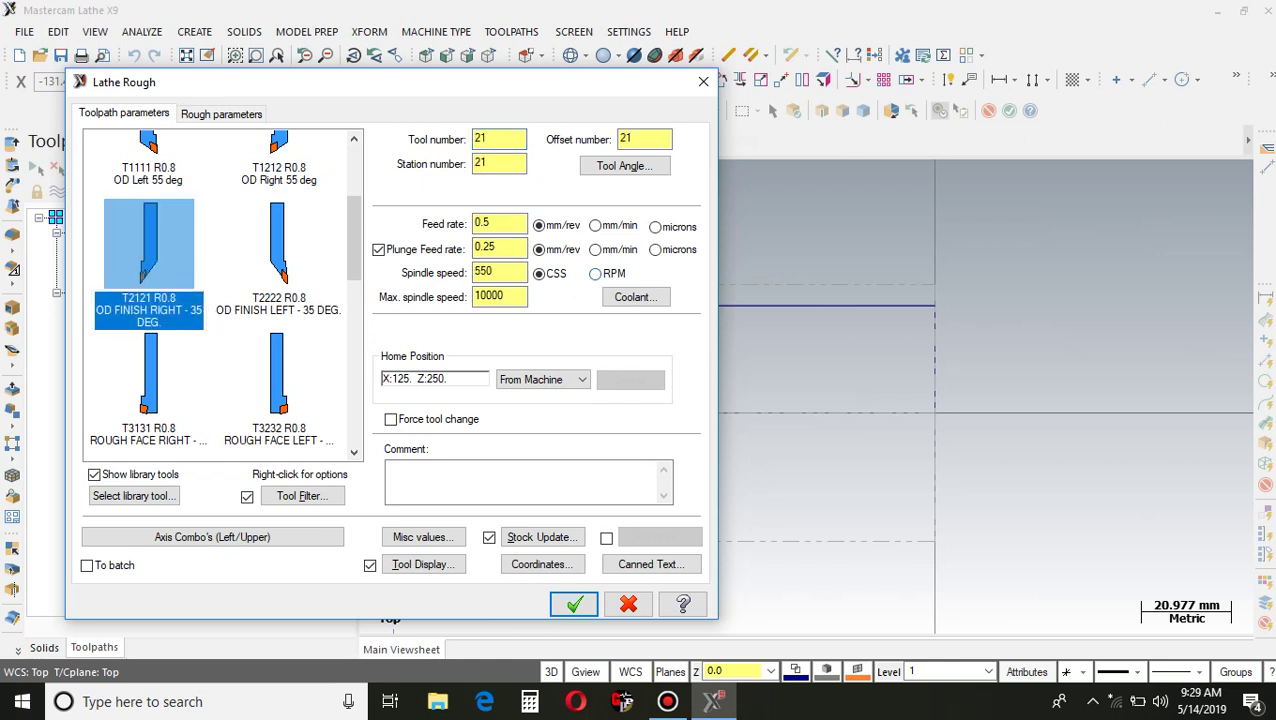
click(595, 273)
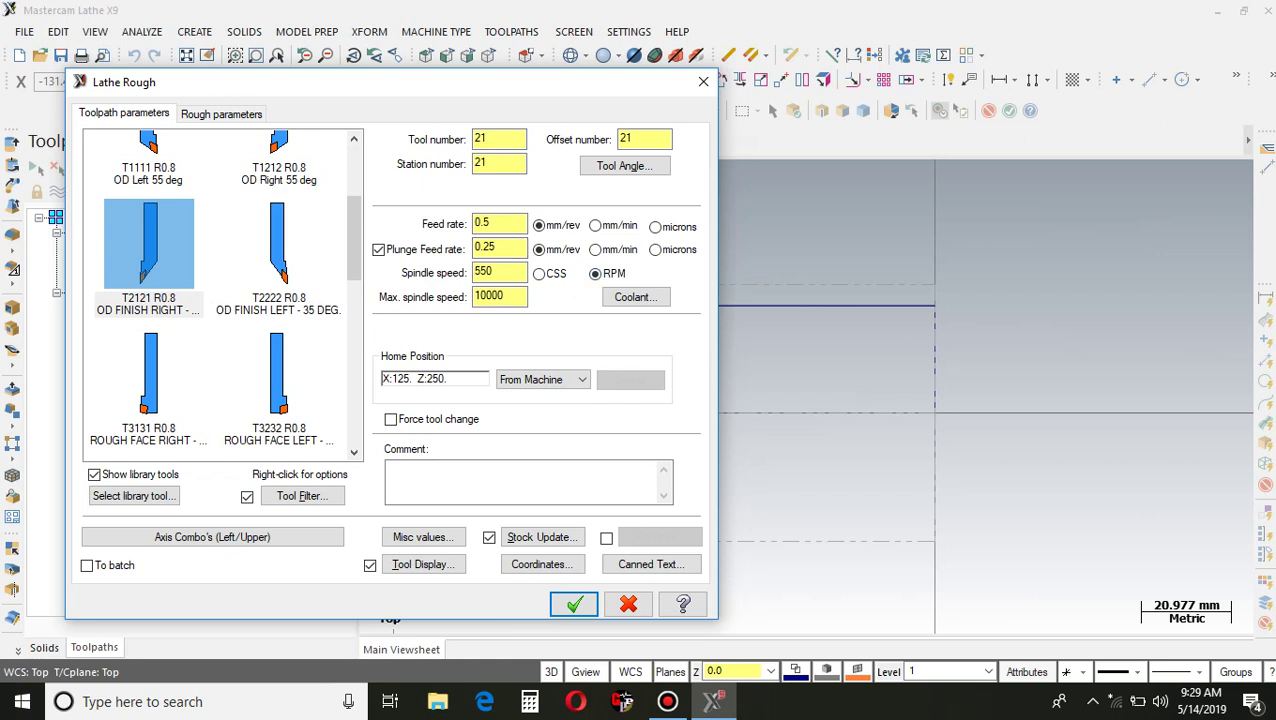
Step: Set the roughing depth of cut to 0.3 mm and generate the toolpath
click(221, 113)
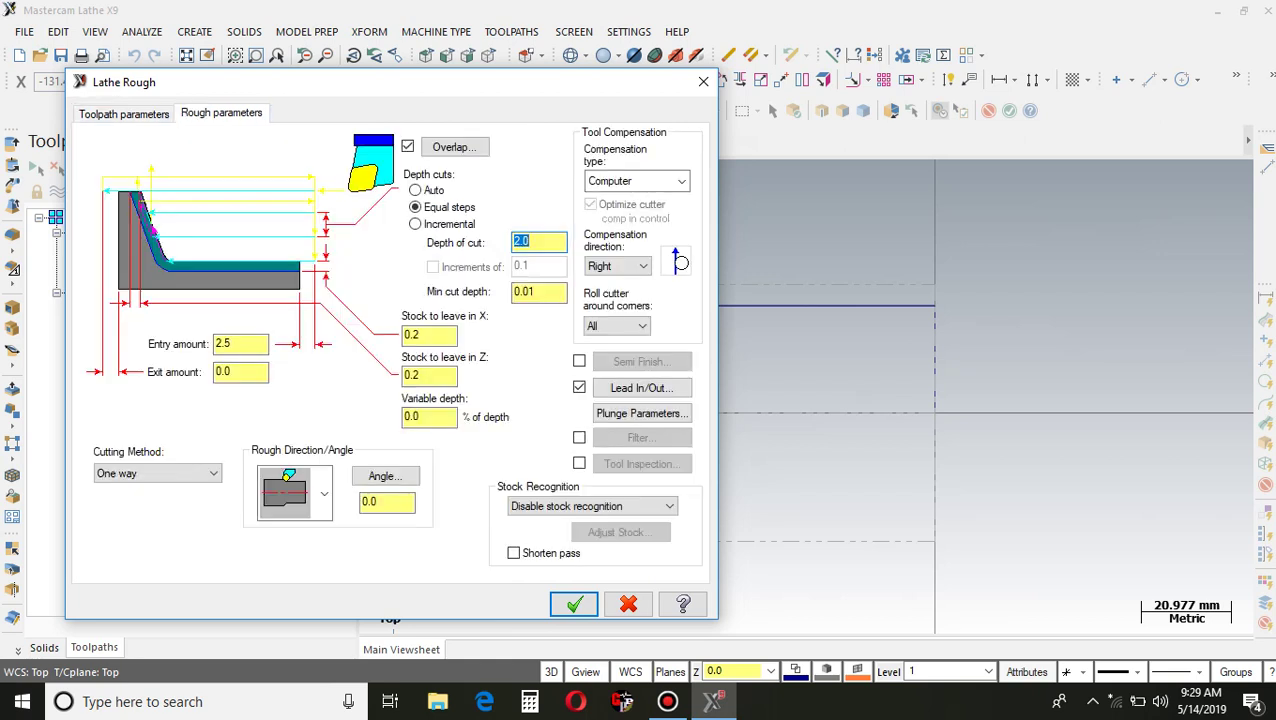
click(532, 241)
double_click(525, 241)
text(0.3)
key(Return)
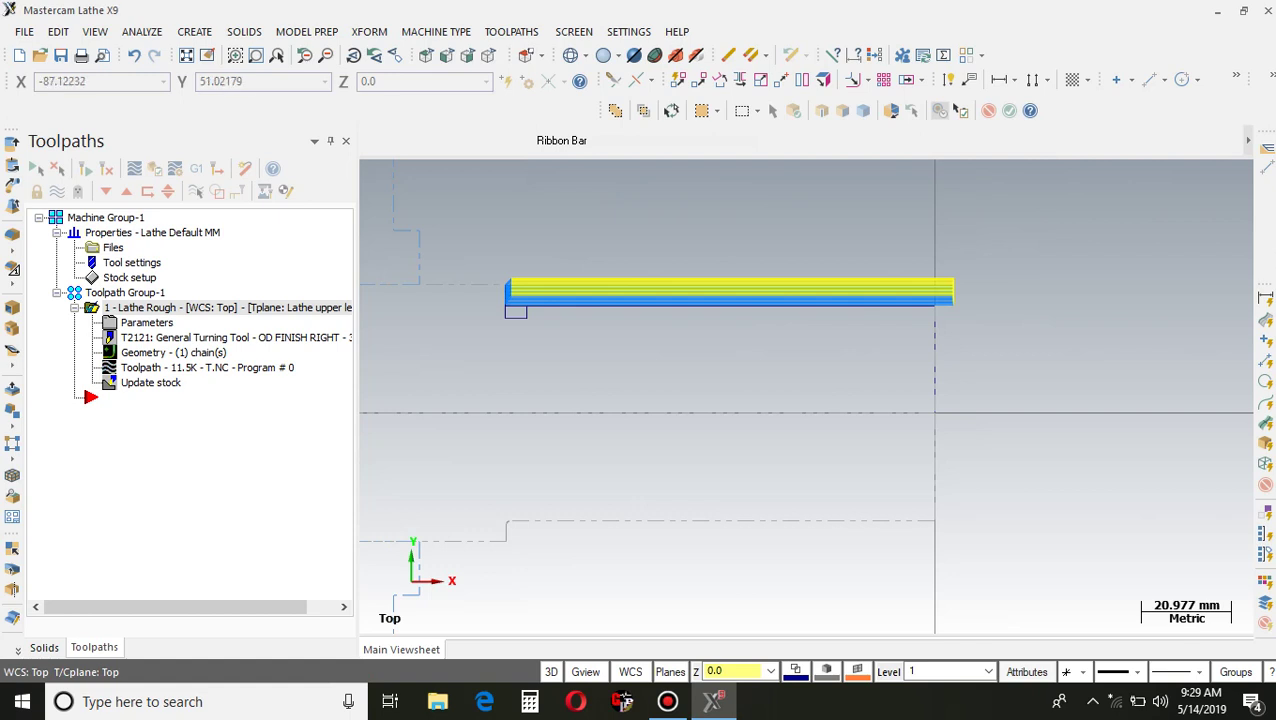
click(511, 31)
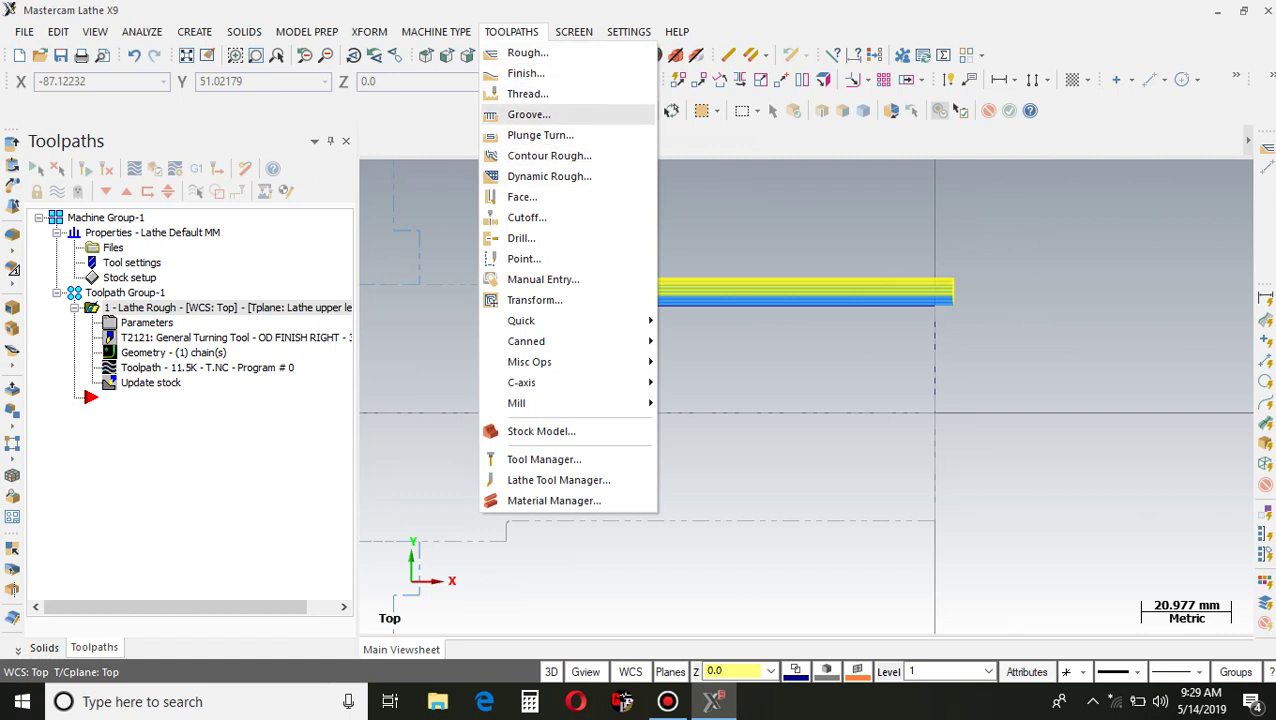
click(530, 114)
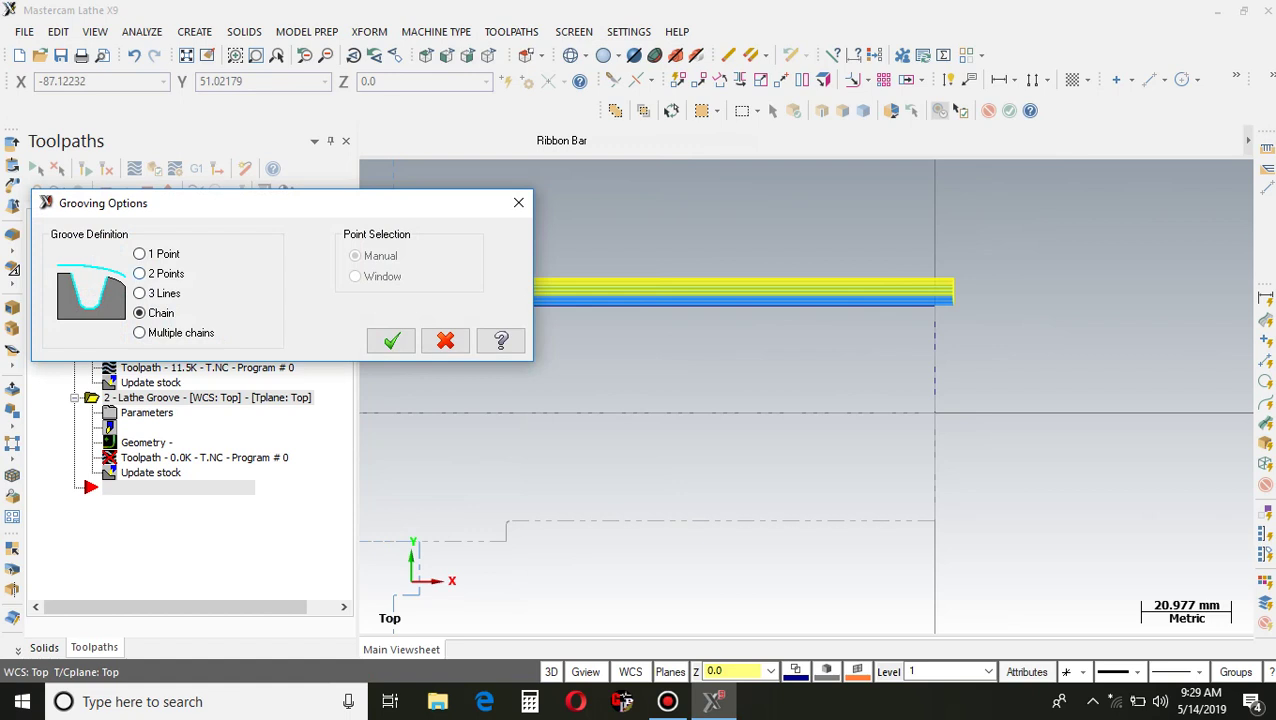
click(139, 273)
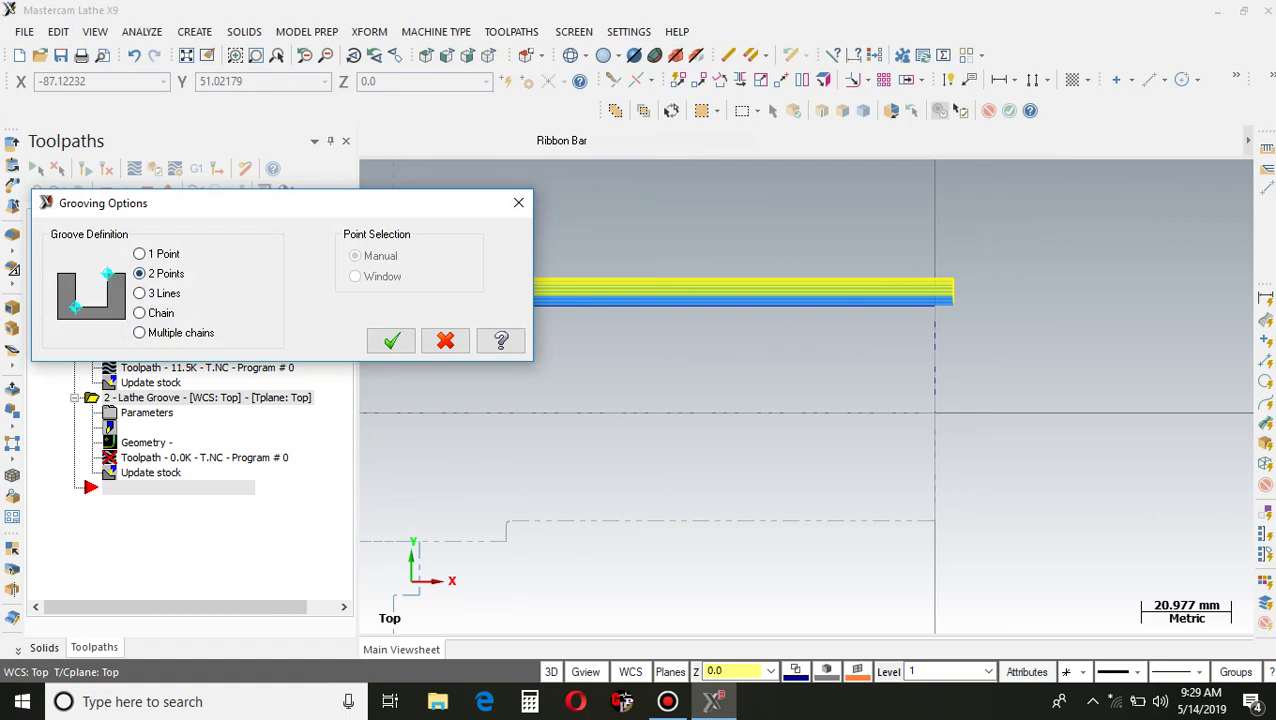
click(391, 341)
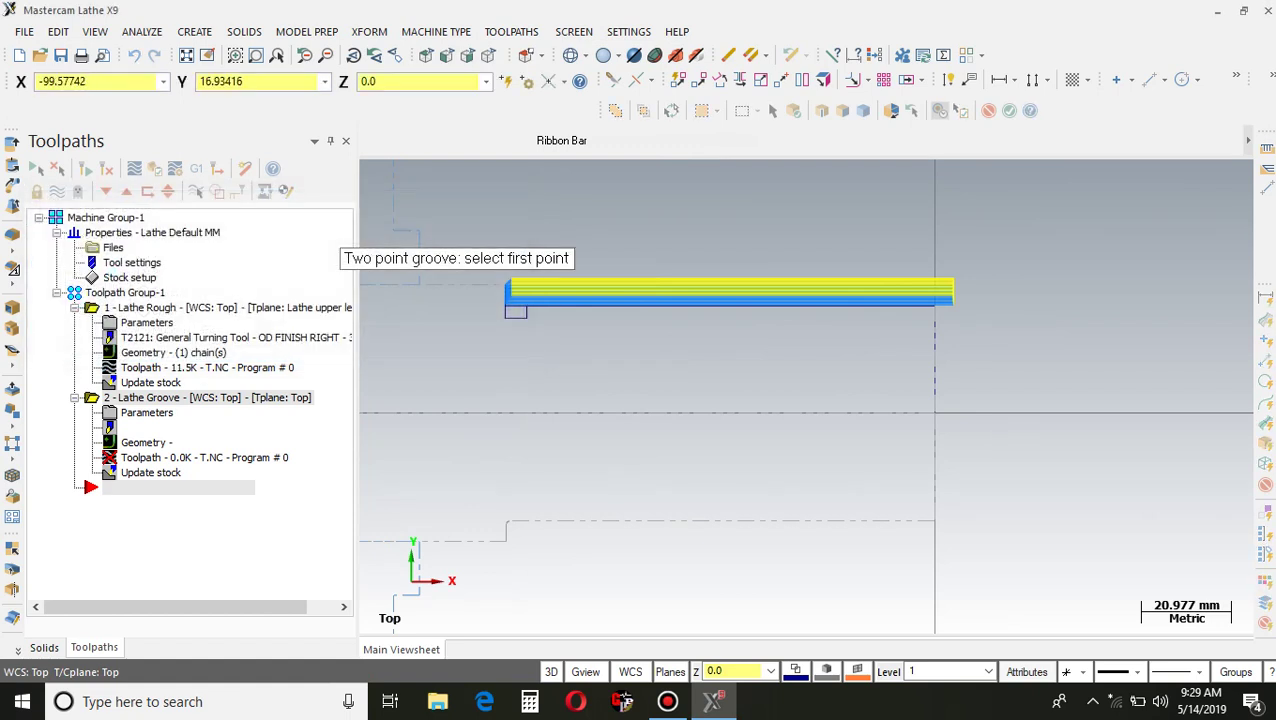
scroll(539, 321, up, 5)
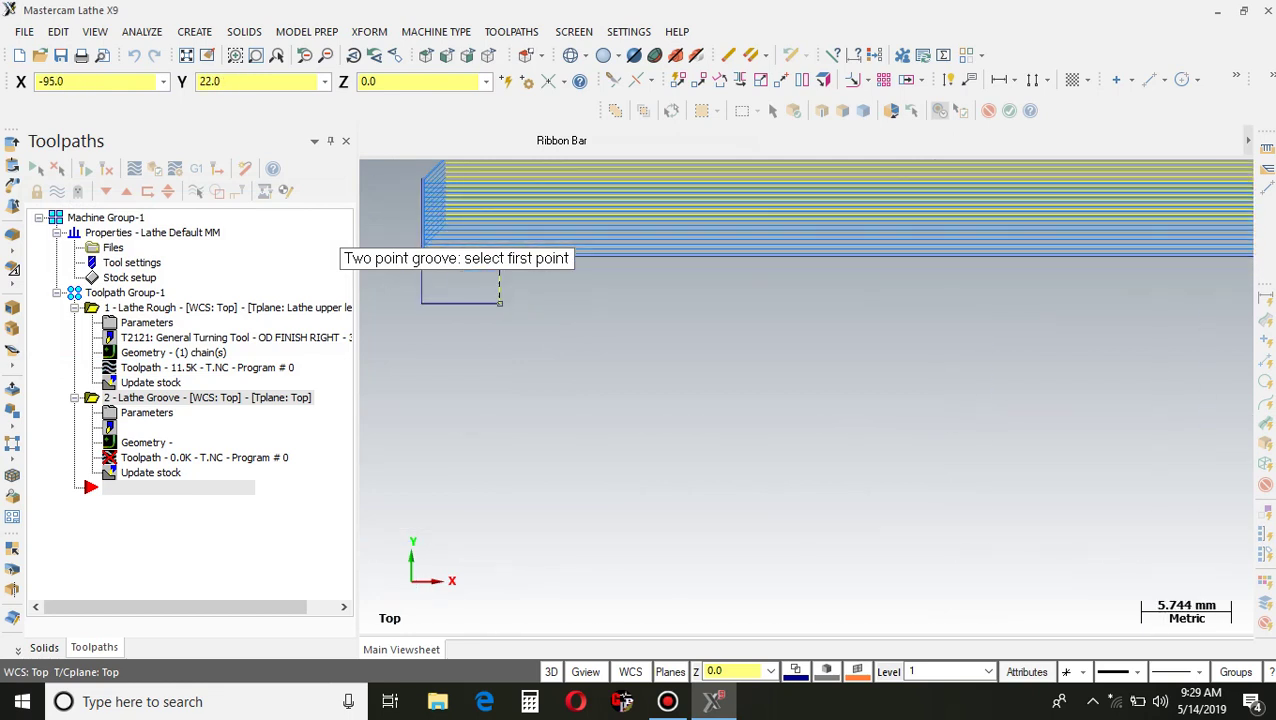
click(499, 302)
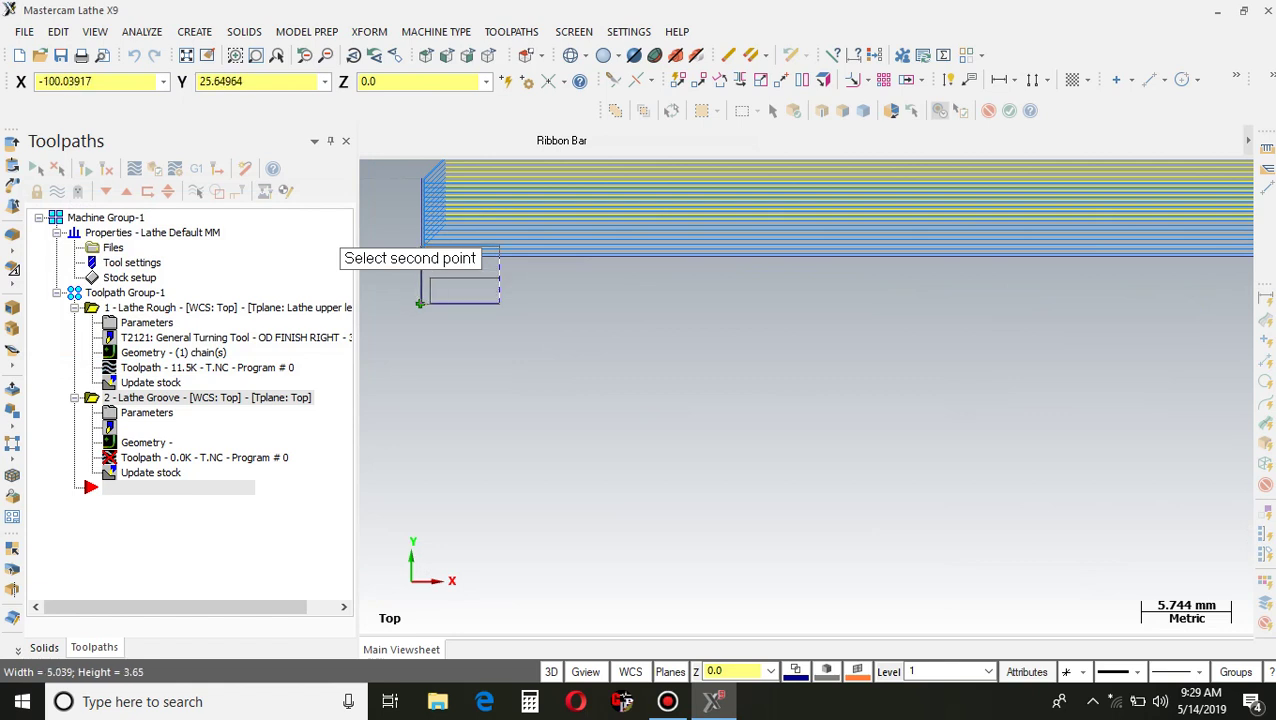
scroll(428, 310, down, 2)
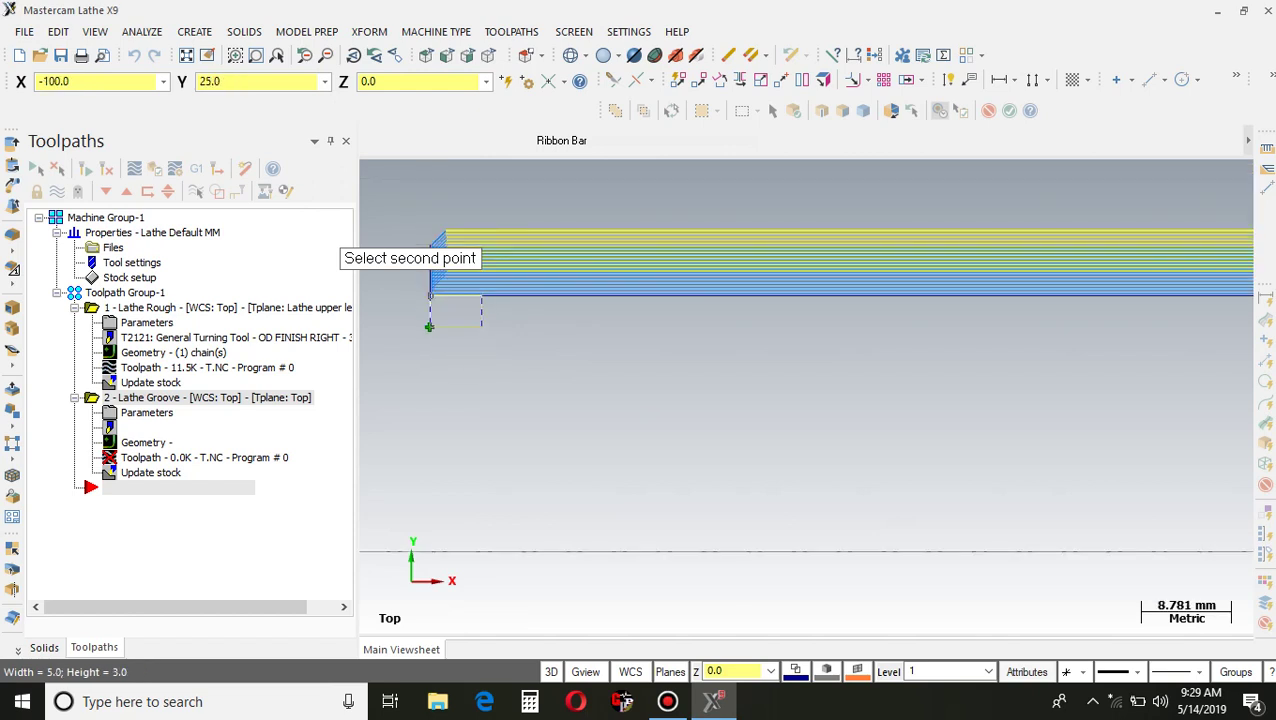
click(429, 326)
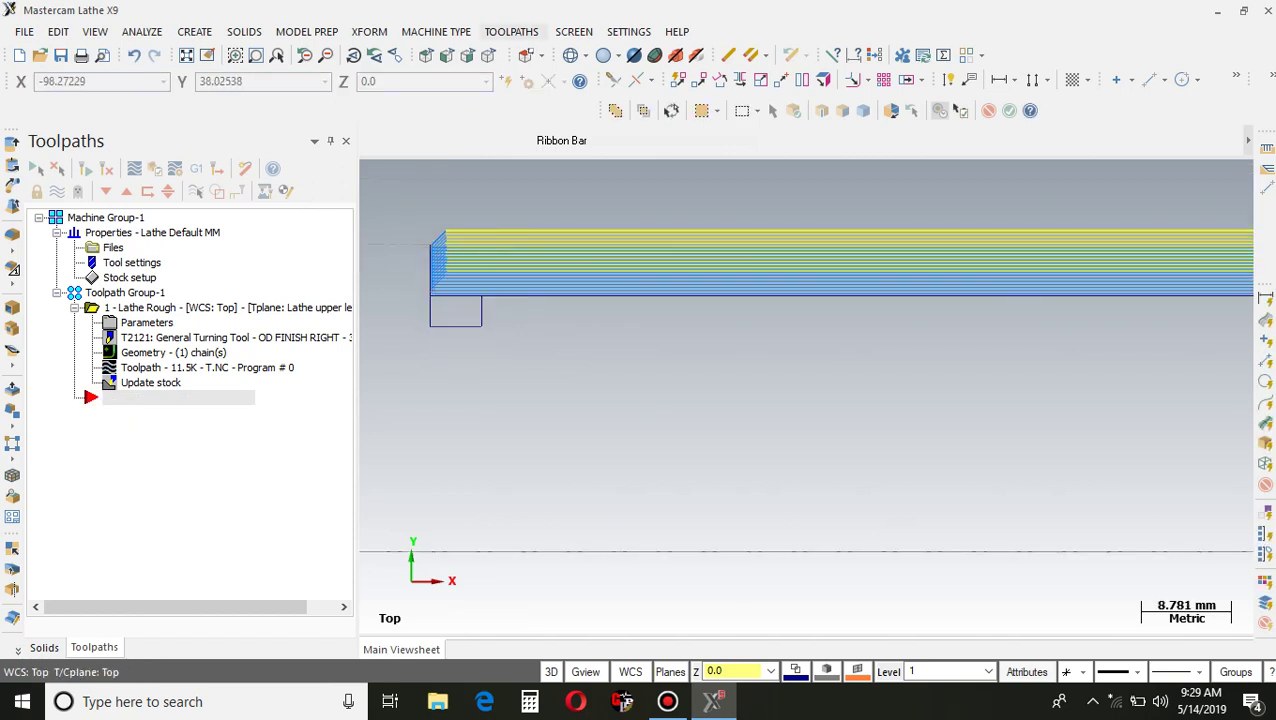
Step: Start a Groove toolpath defined by 2 Points, picking the groove's outer front corner and its inner back corner at the shoulder
click(511, 31)
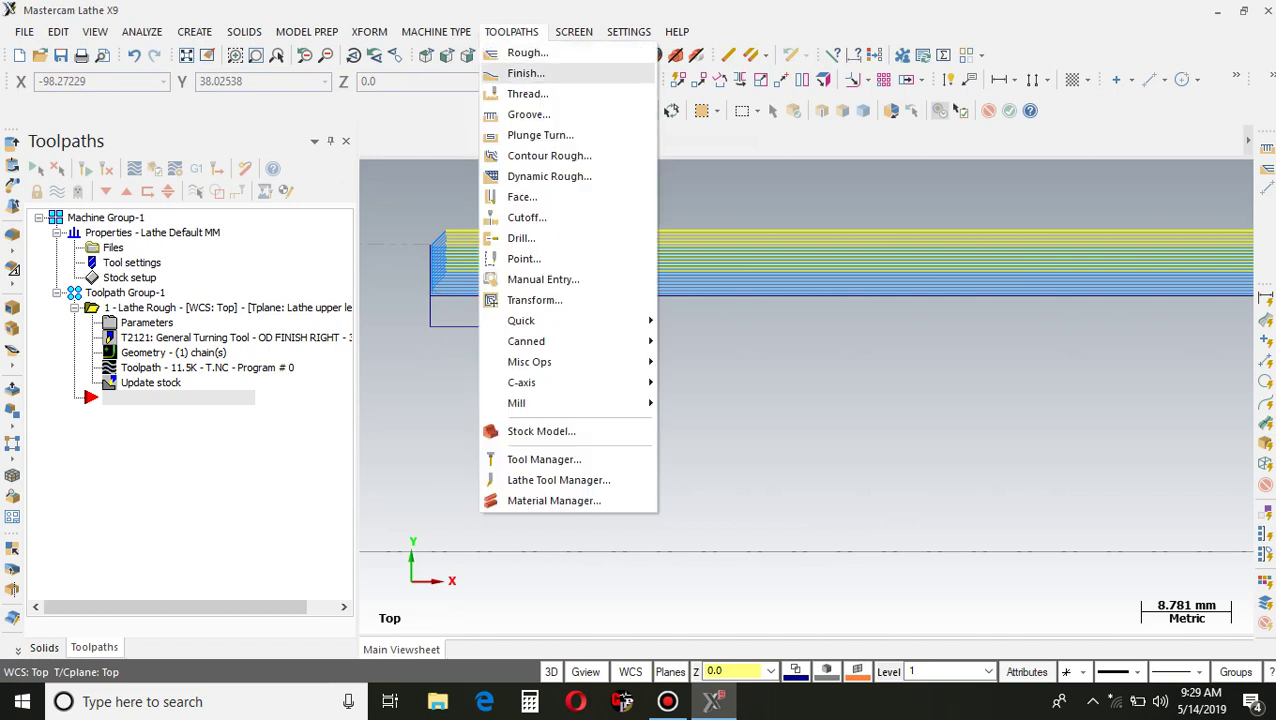
click(525, 114)
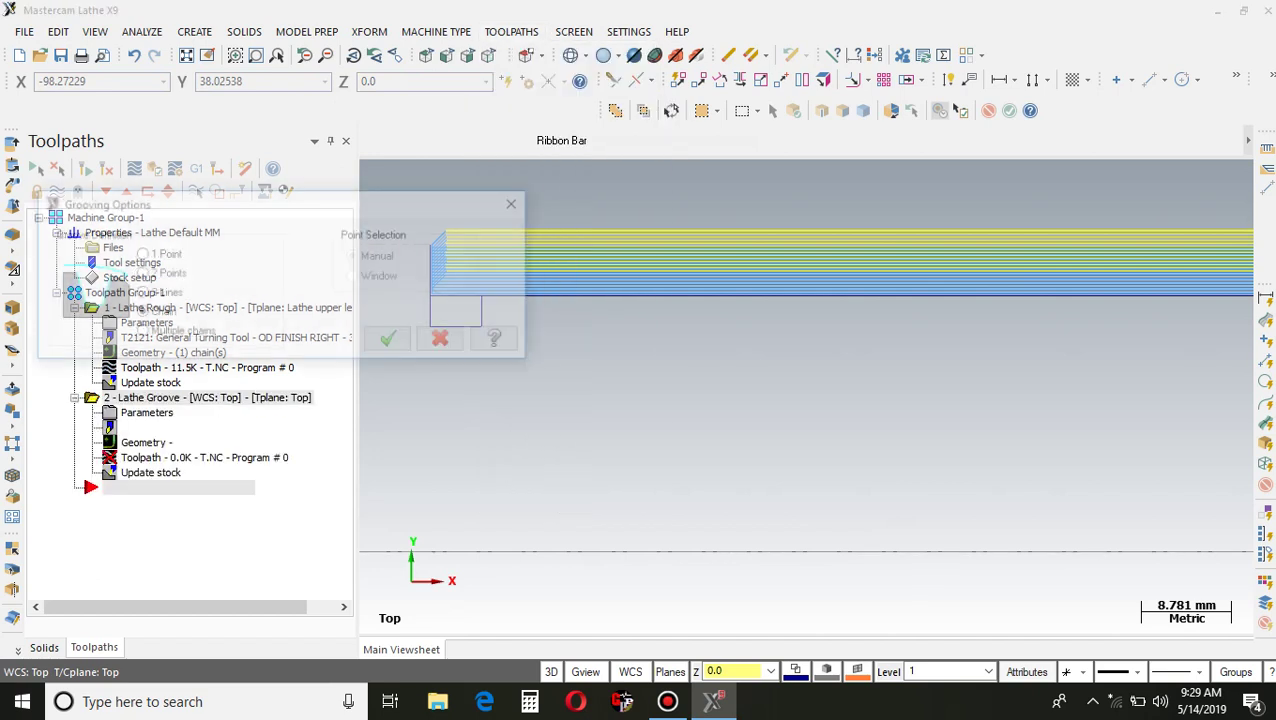
click(139, 273)
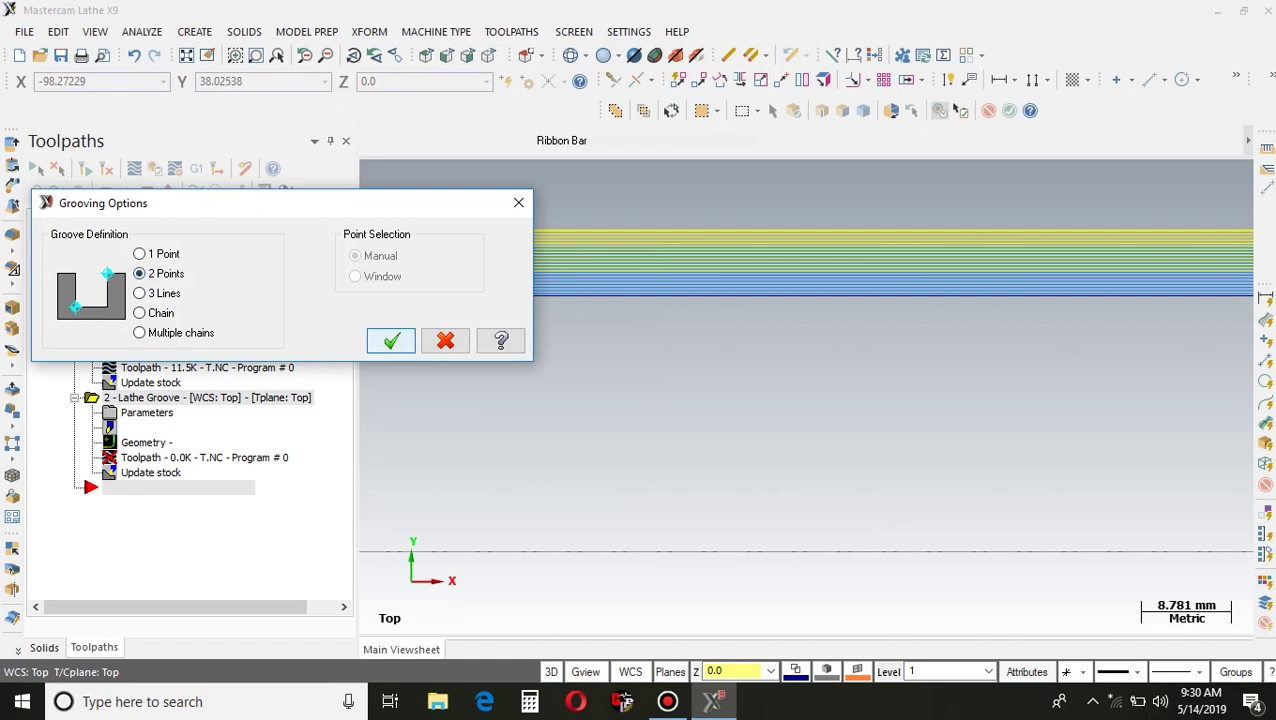
click(391, 341)
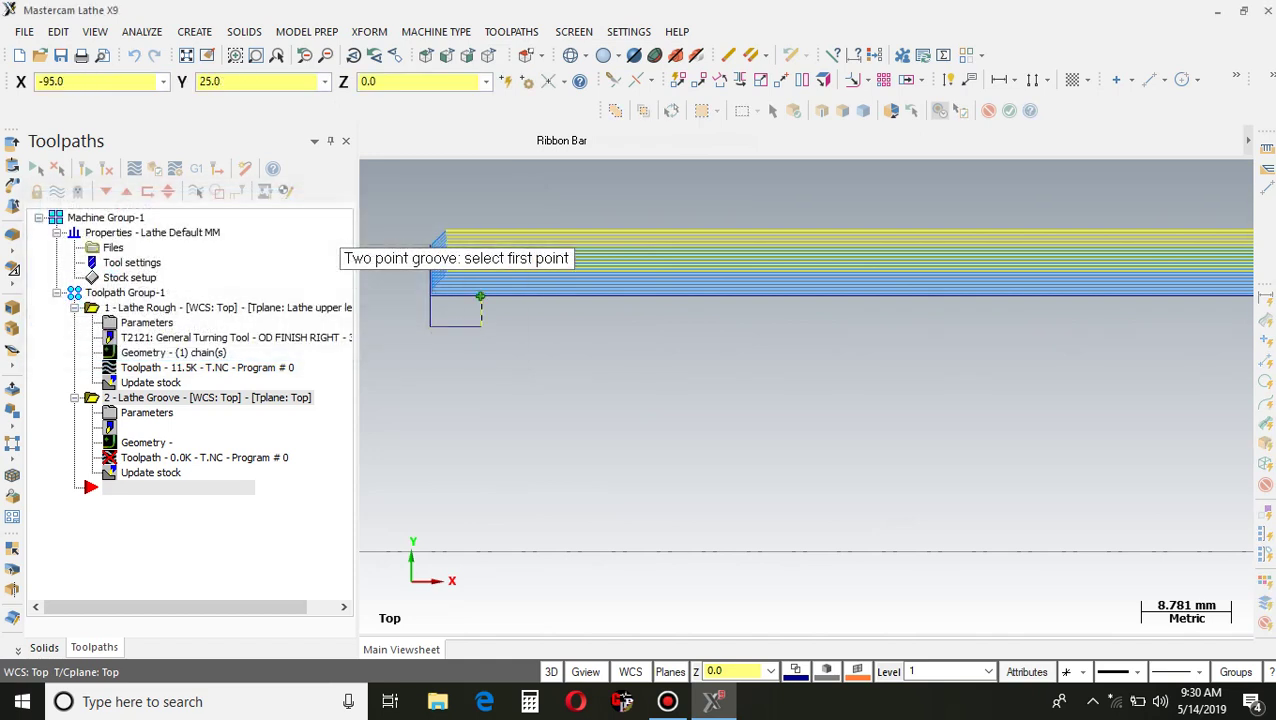
click(481, 296)
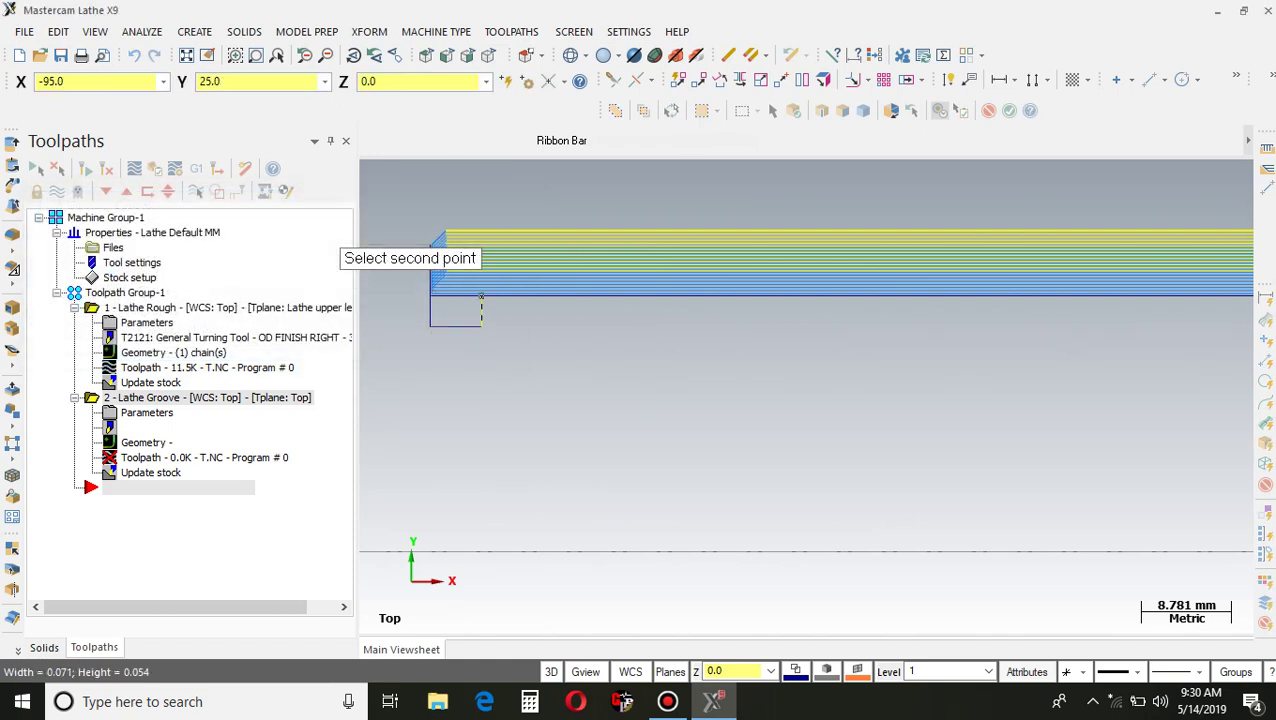
click(429, 327)
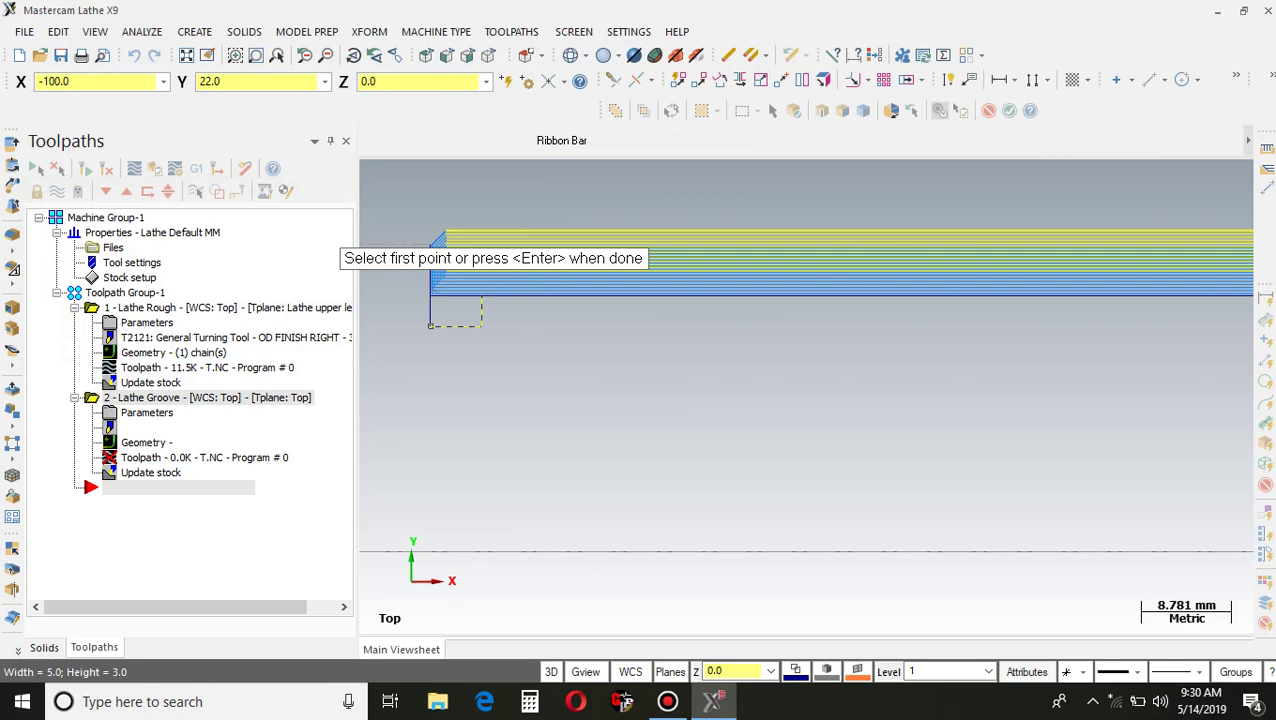
key(Return)
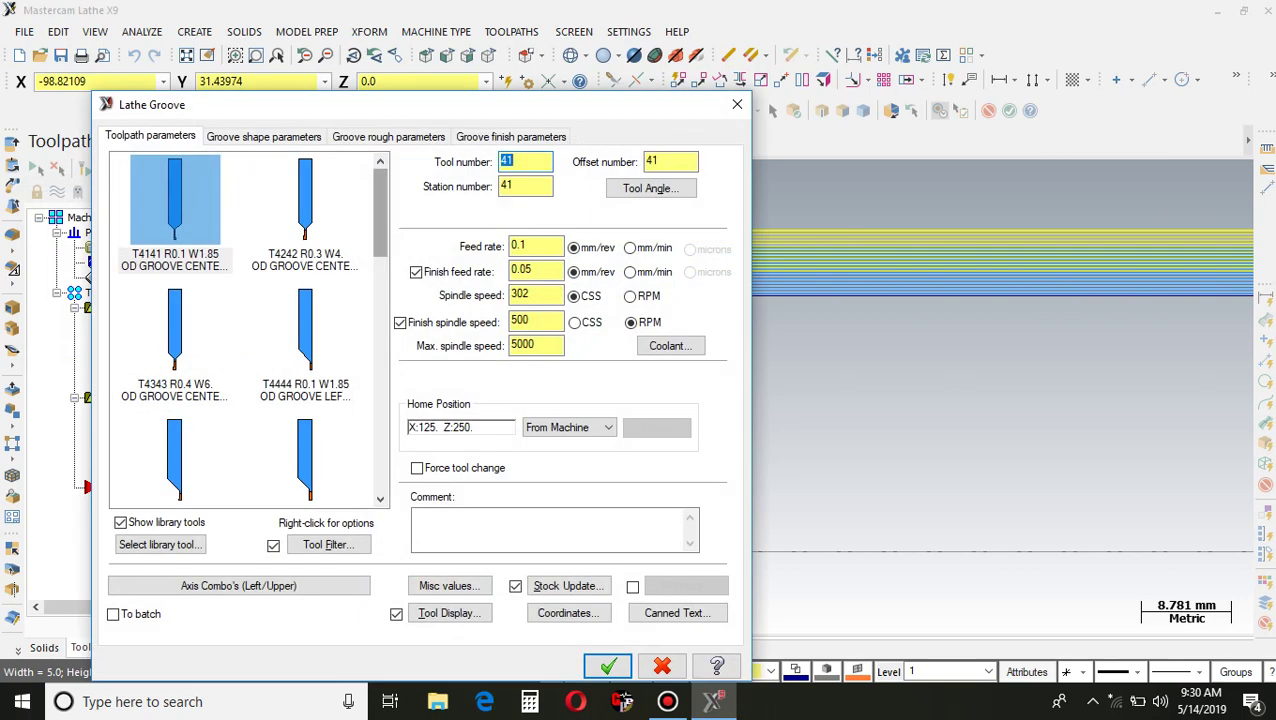
Step: Choose tool T4141 R0.1 W1.85 OD Groove Center - Narrow for the groove toolpath
scroll(175, 390, down, 3)
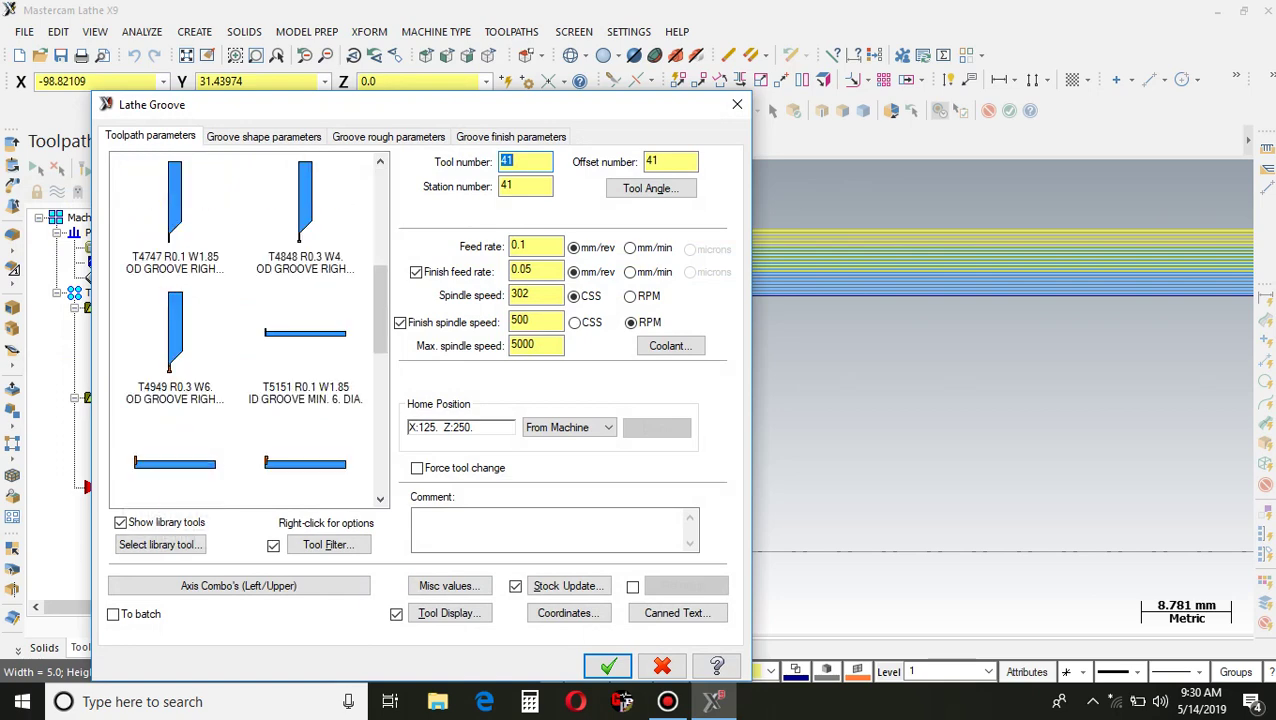
scroll(175, 392, up, 3)
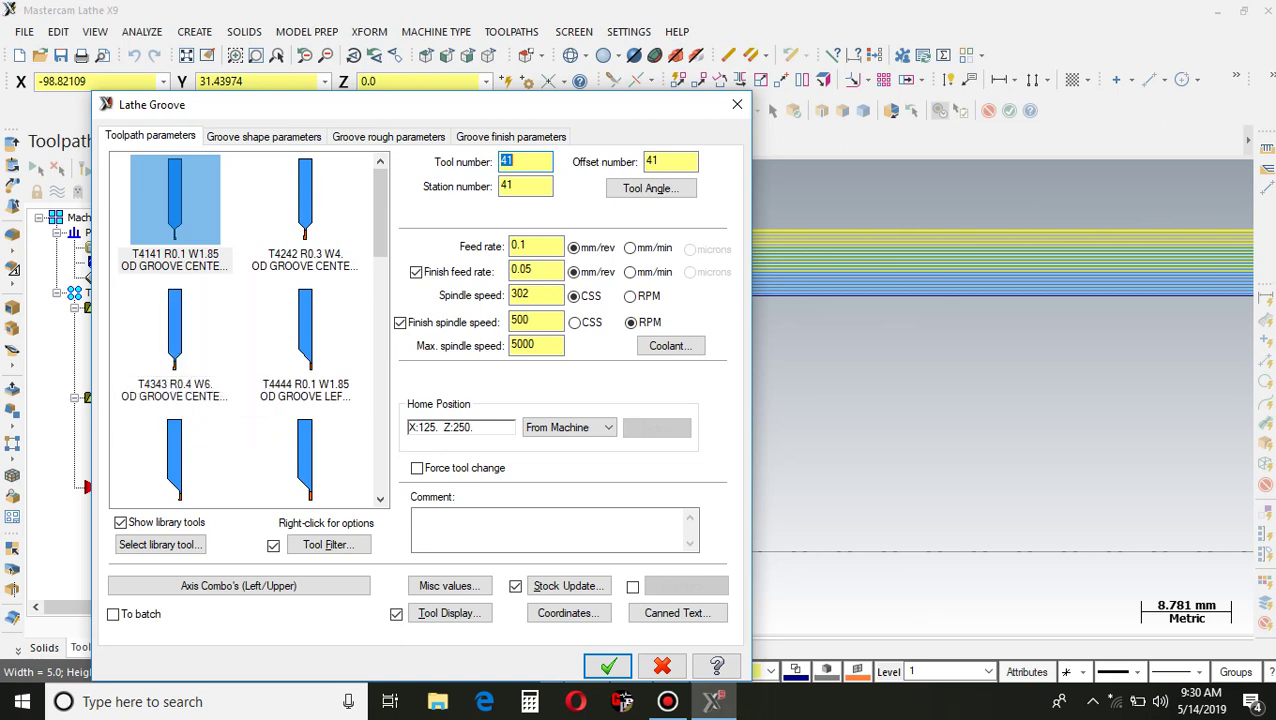
click(175, 262)
mouse_move(175, 262)
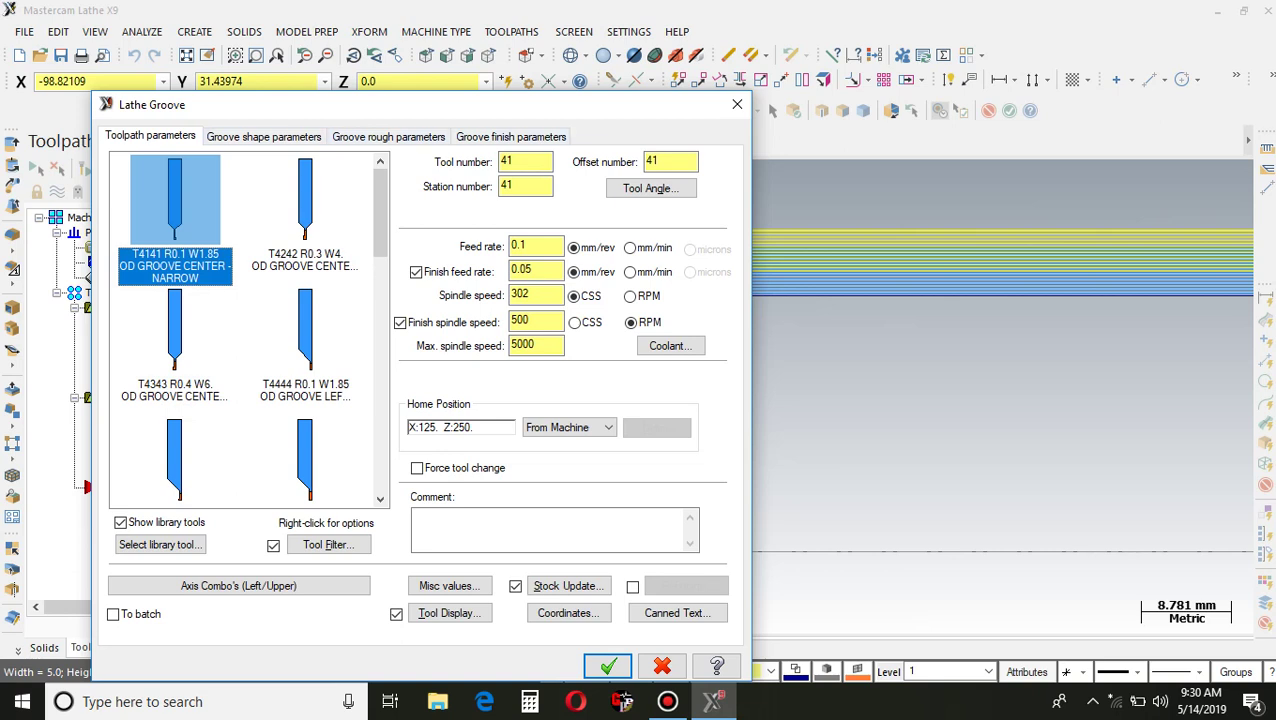
Step: Disable the groove's finish pass and generate the grooving toolpath
click(388, 136)
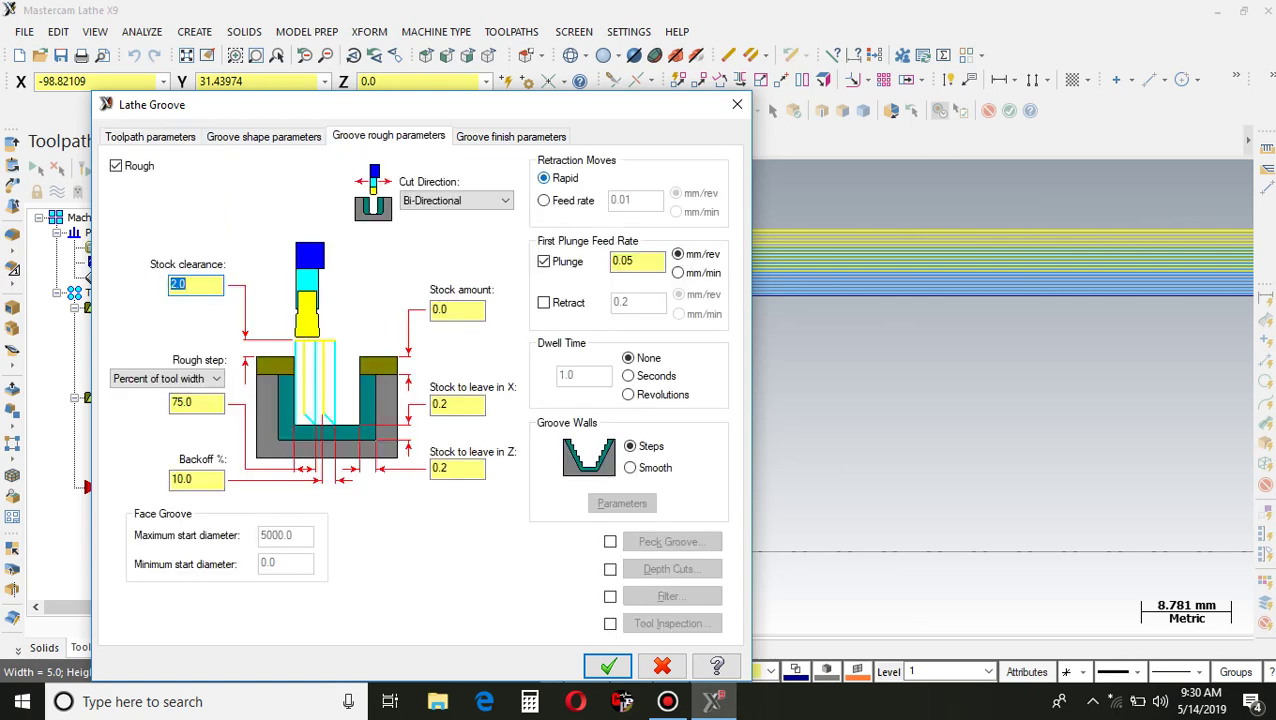
click(511, 136)
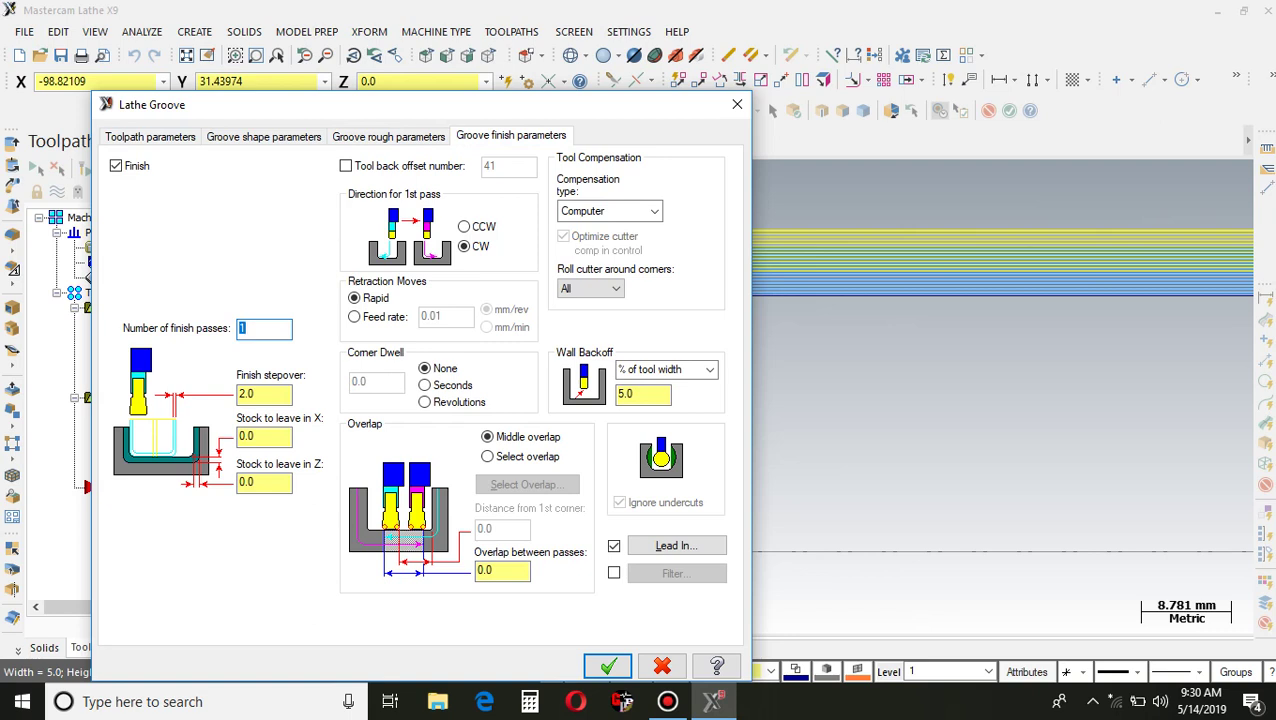
click(116, 165)
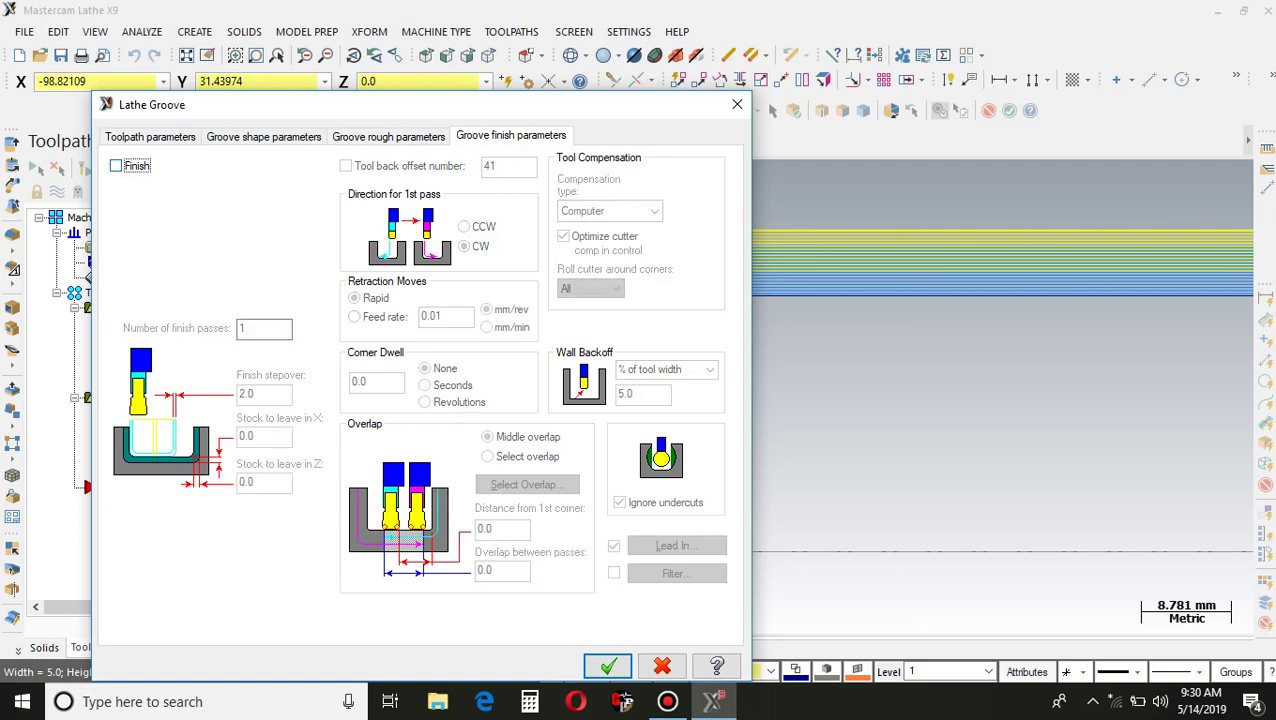
key(space)
key(space)
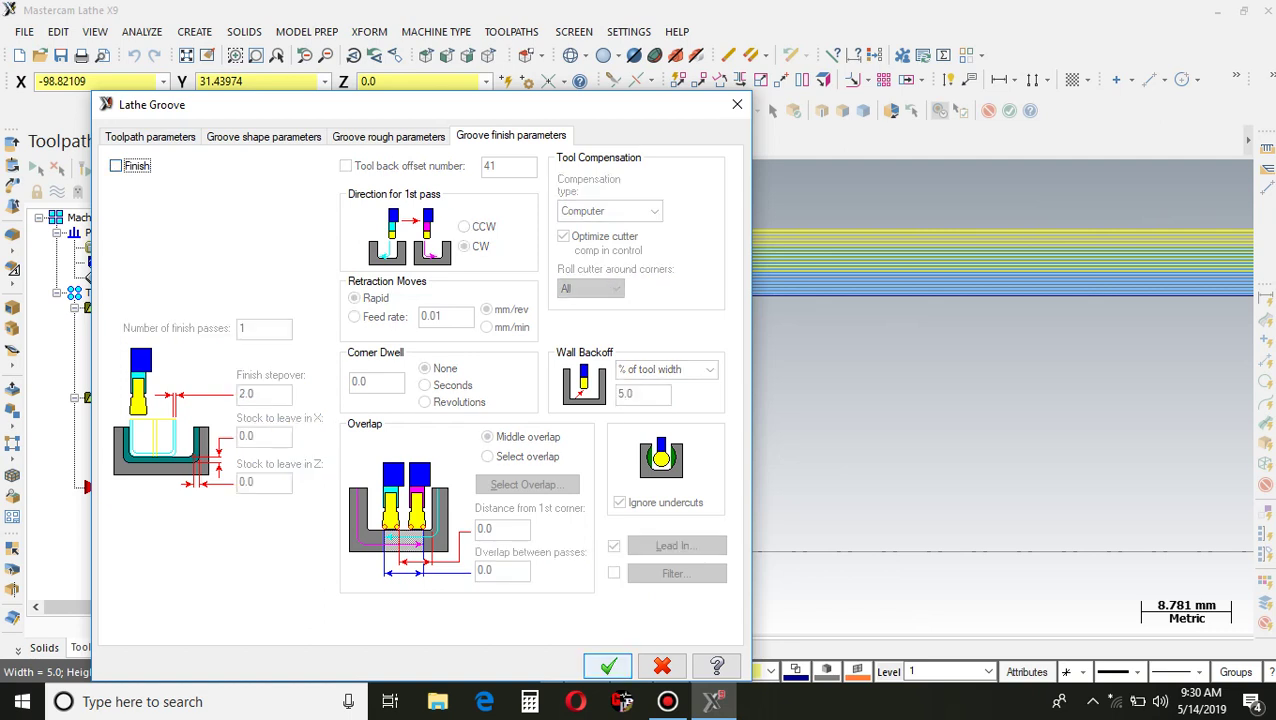
click(608, 666)
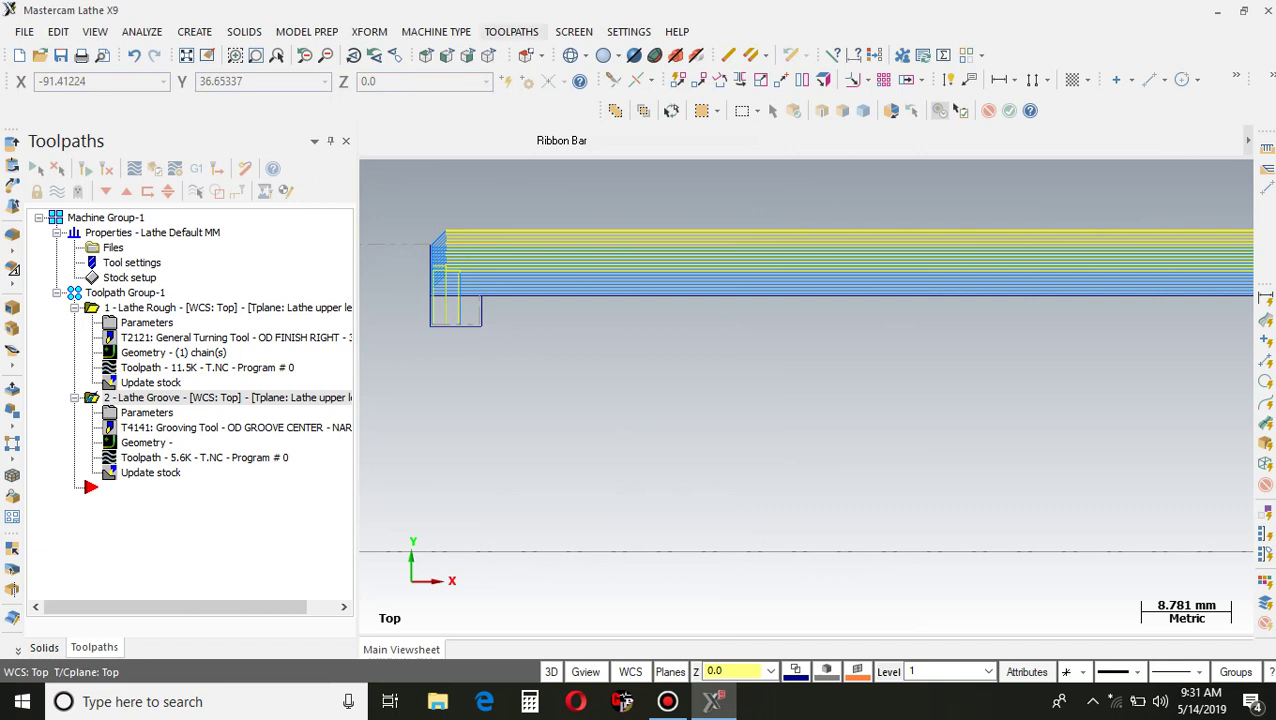
Step: Start a Thread toolpath and choose tool T9696 R0.144 OD Thread Right - Large
click(511, 31)
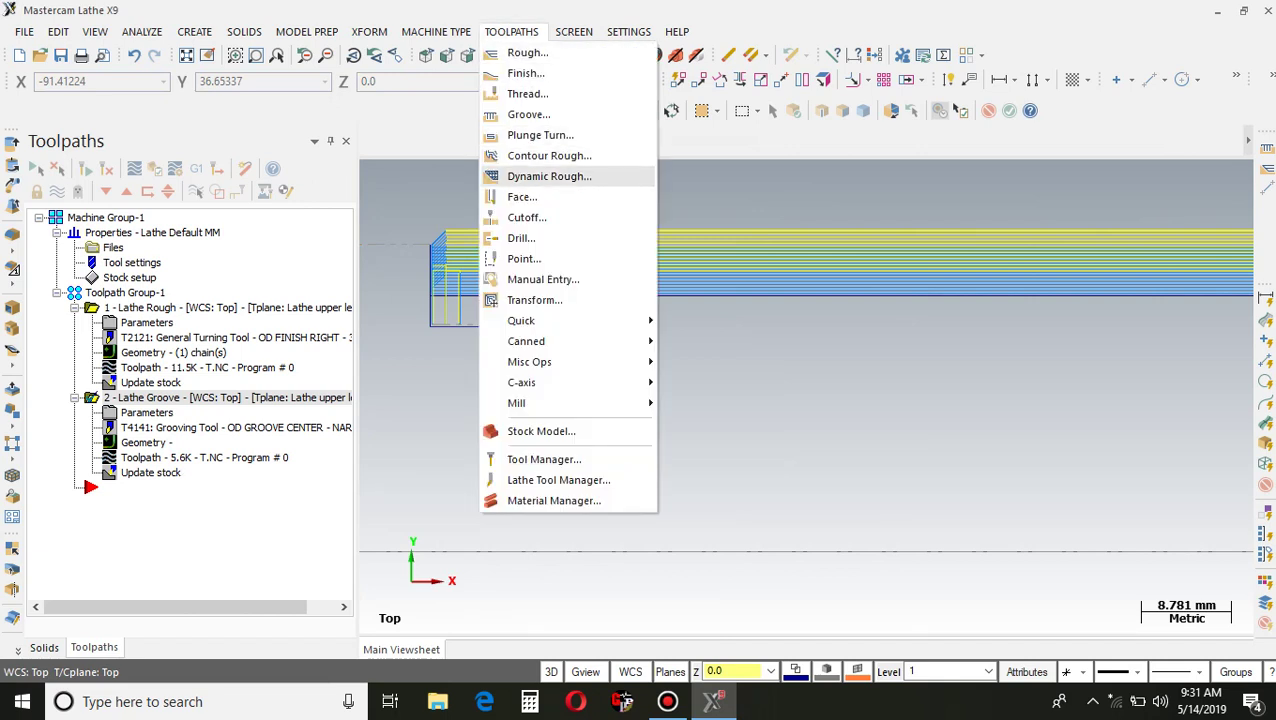
click(527, 93)
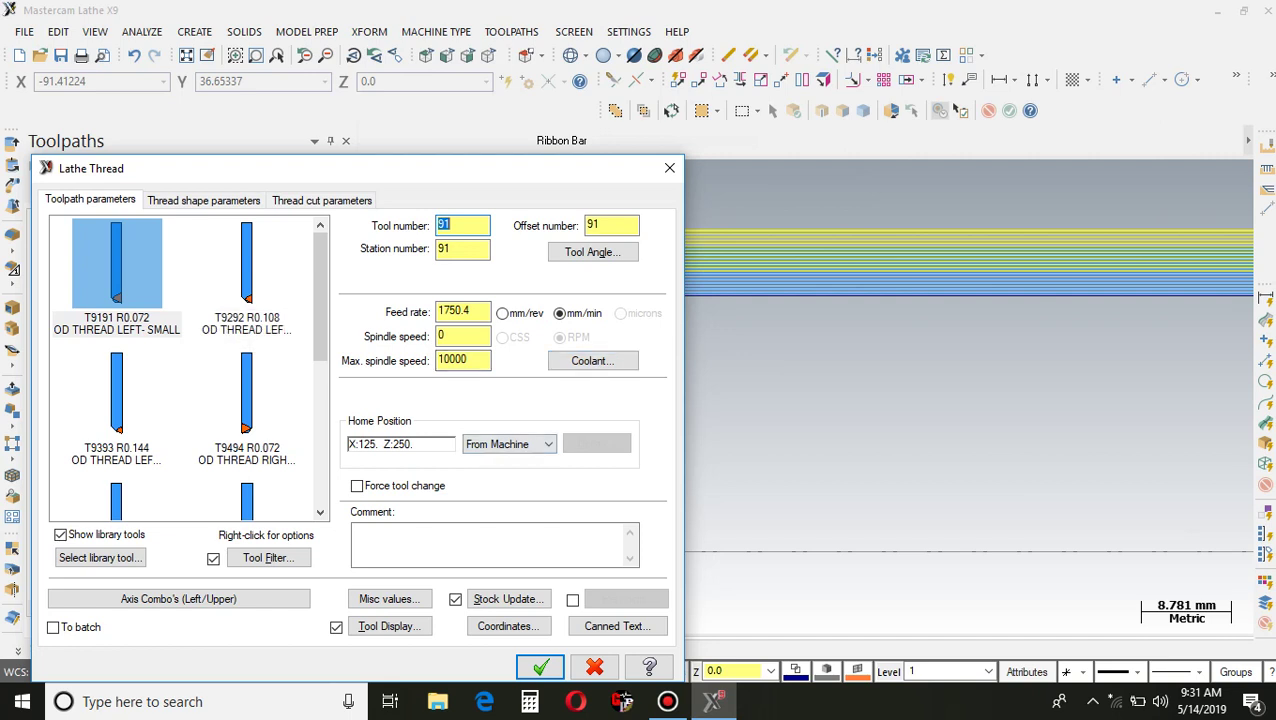
click(509, 444)
click(509, 444)
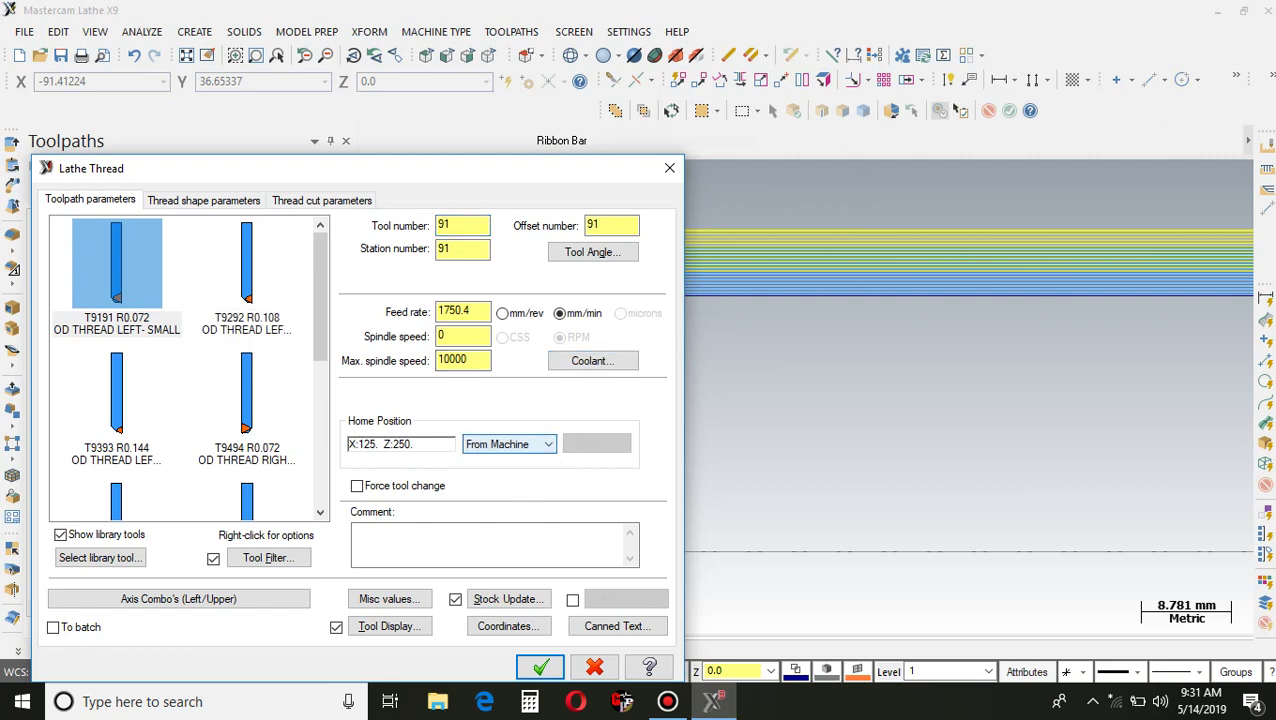
scroll(185, 367, down, 3)
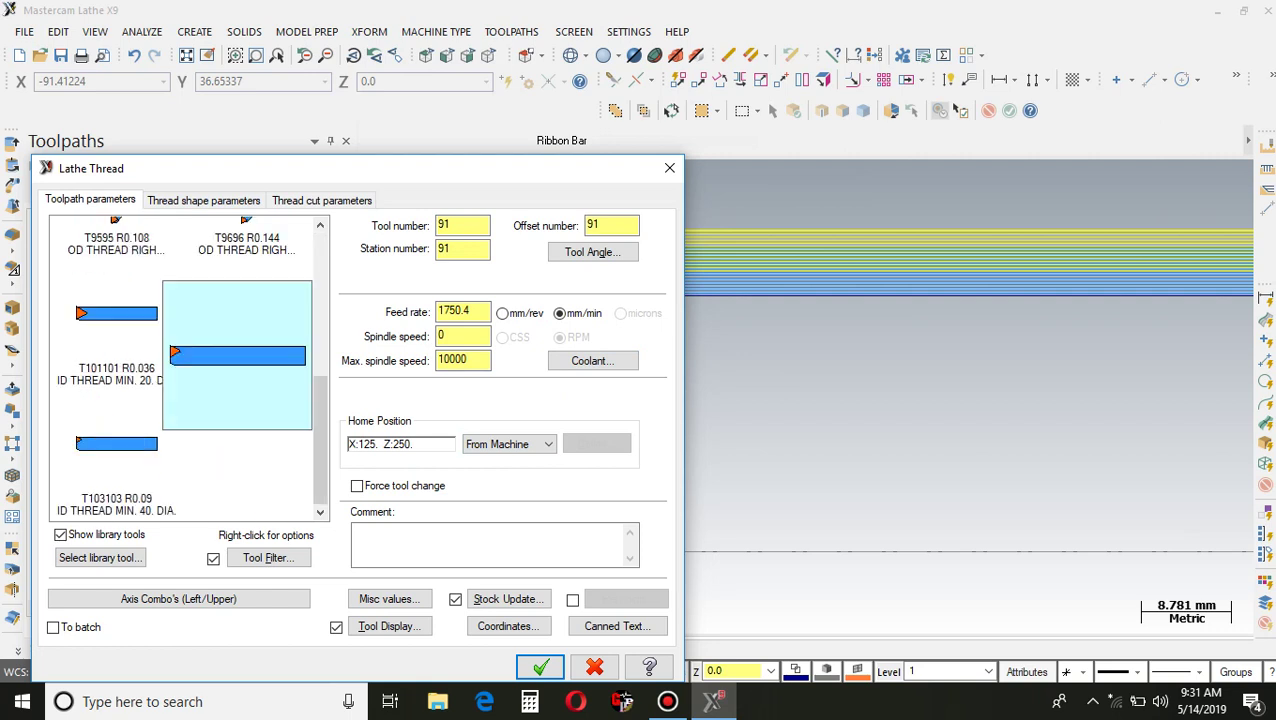
scroll(235, 365, up, 3)
scroll(235, 365, down, 1)
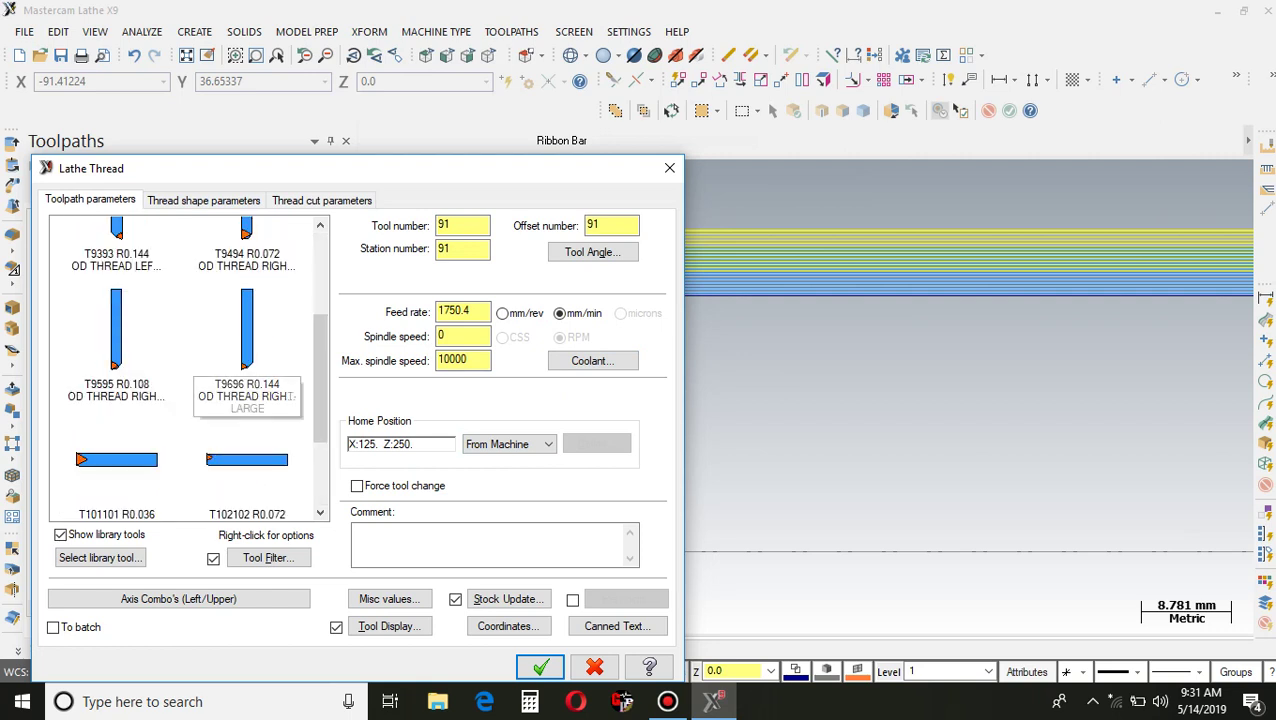
scroll(235, 365, up, 1)
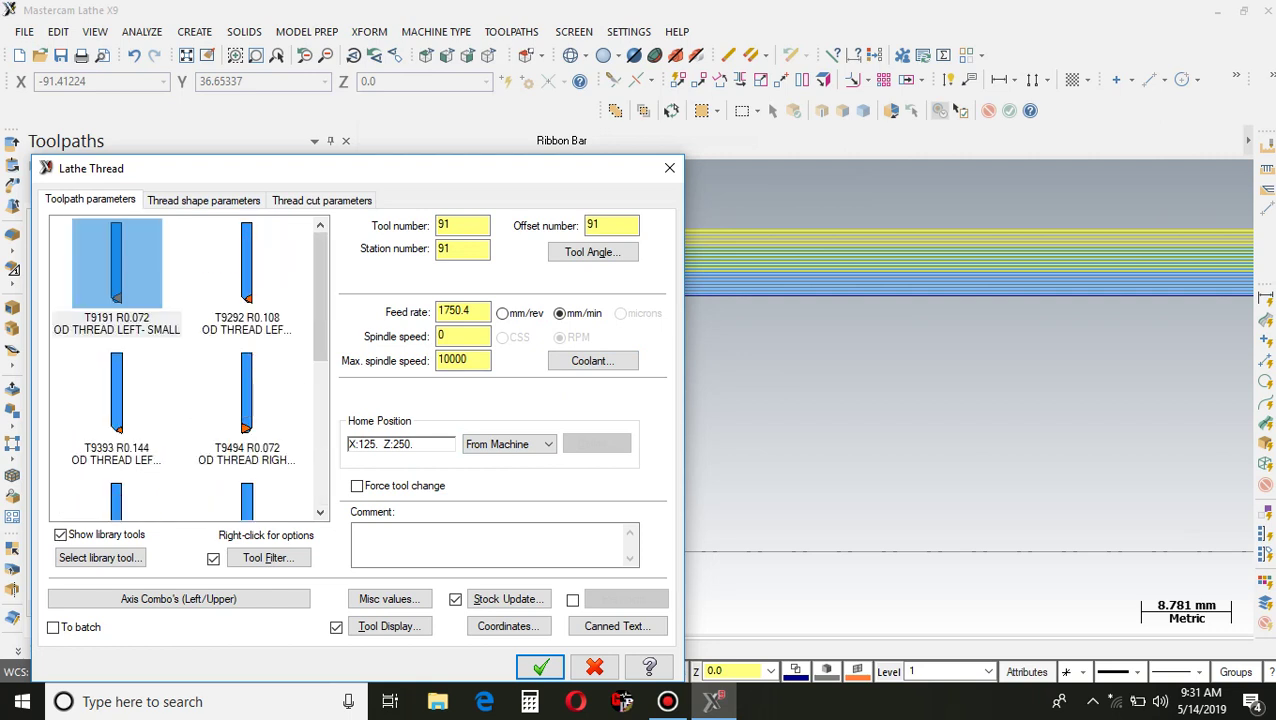
scroll(235, 365, down, 2)
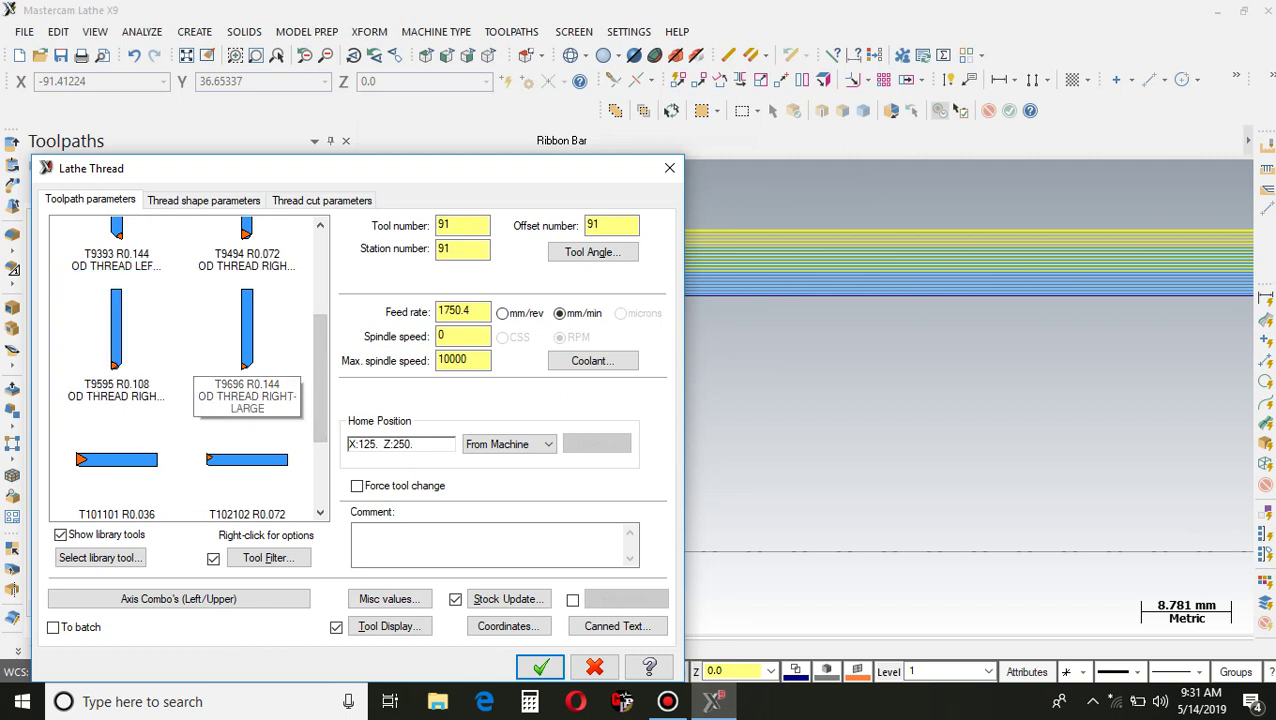
click(247, 340)
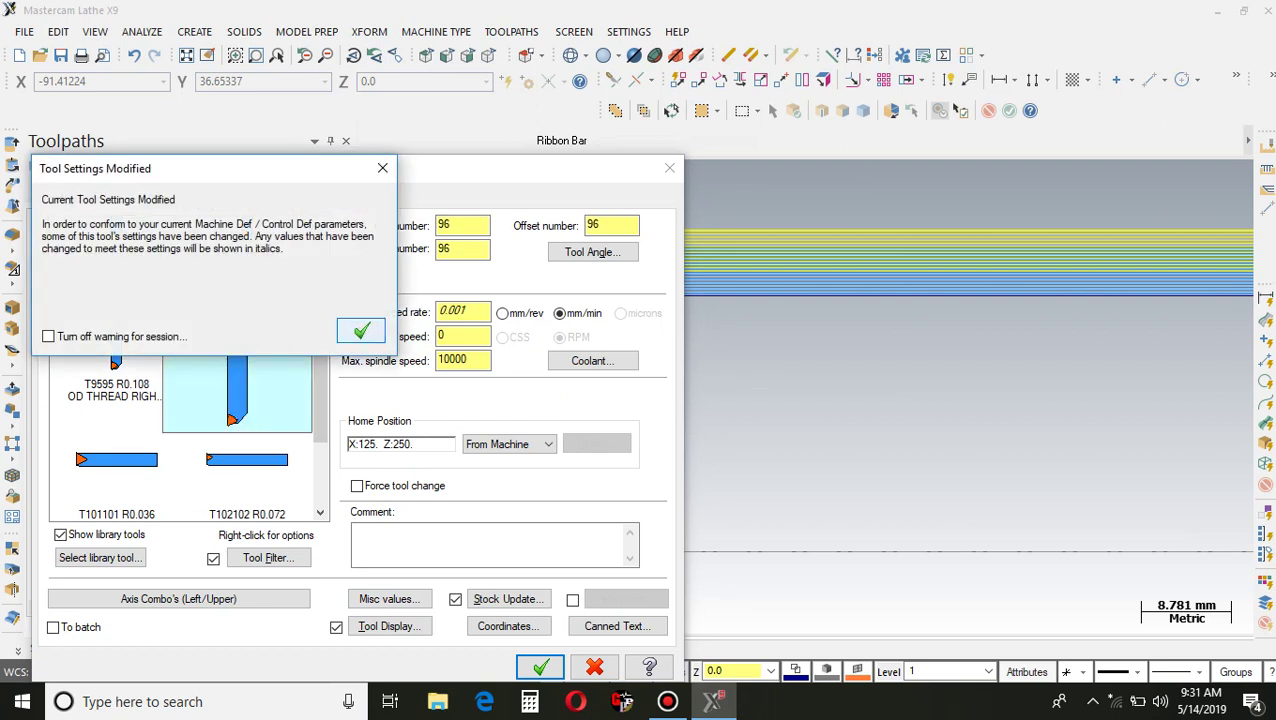
click(361, 330)
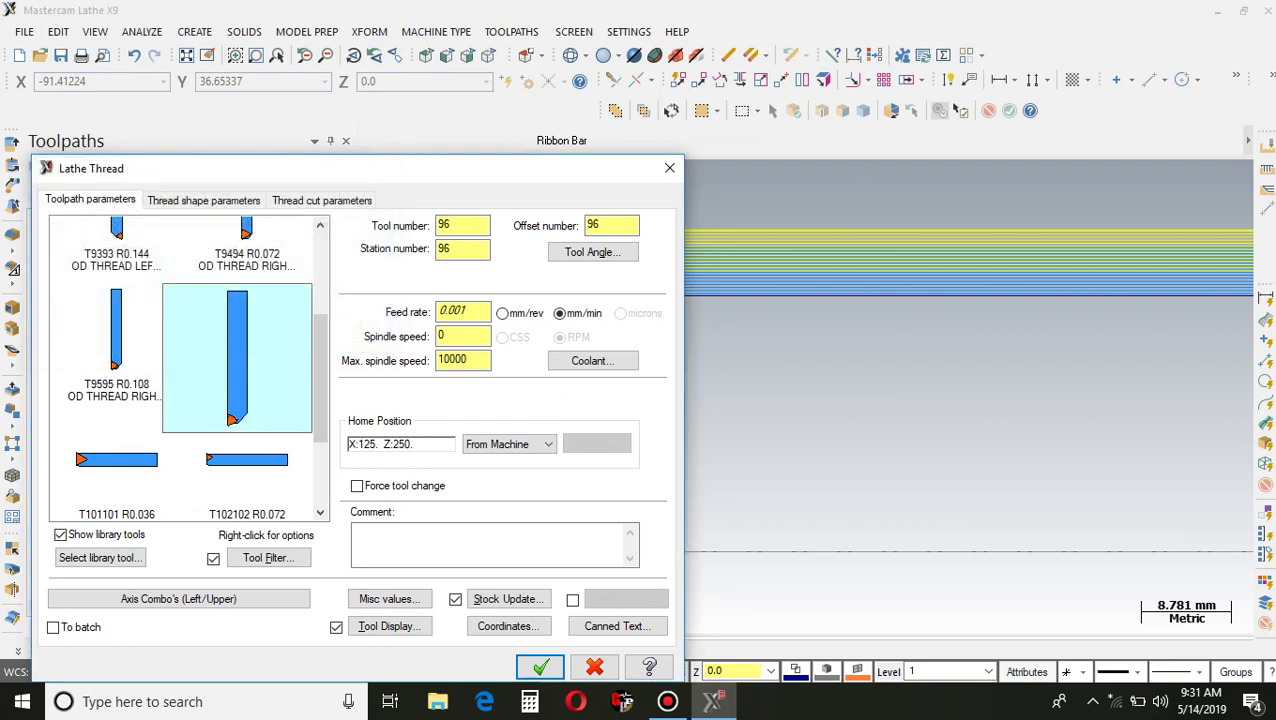
Step: Set the thread's start position at the profile's front end, Z 0, and its end position at the groove edge, Z -95
click(203, 200)
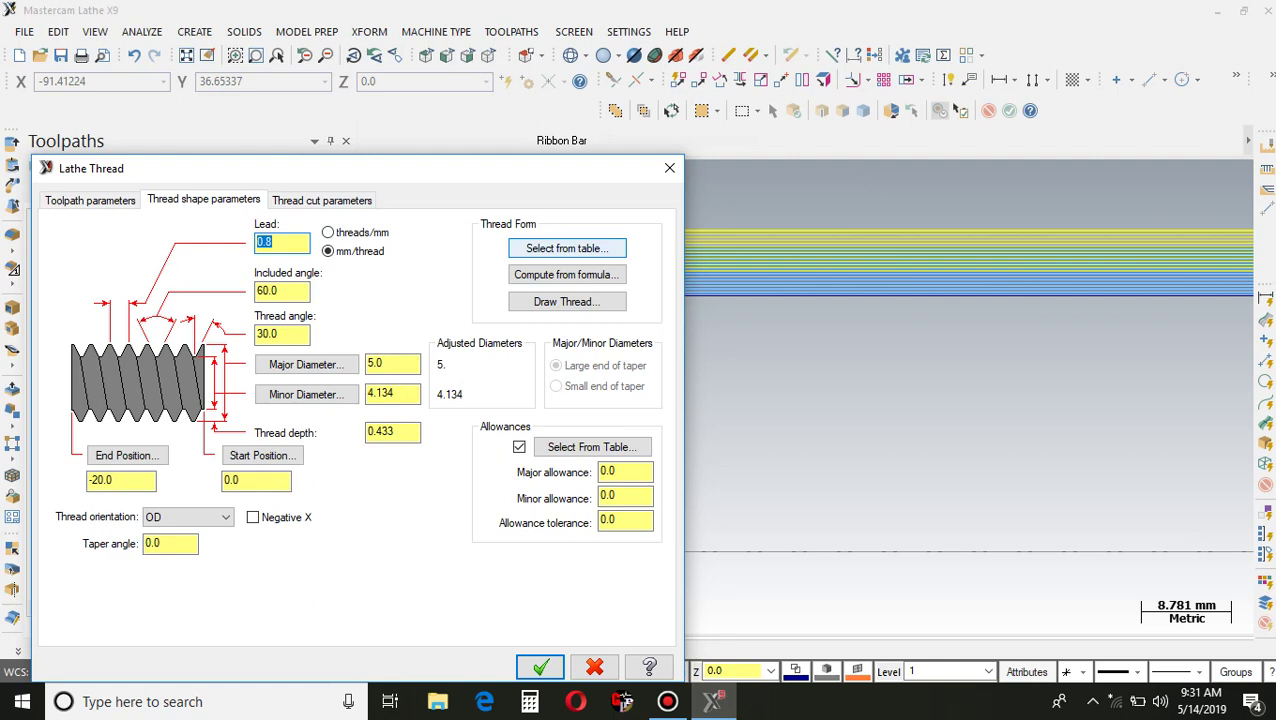
click(262, 455)
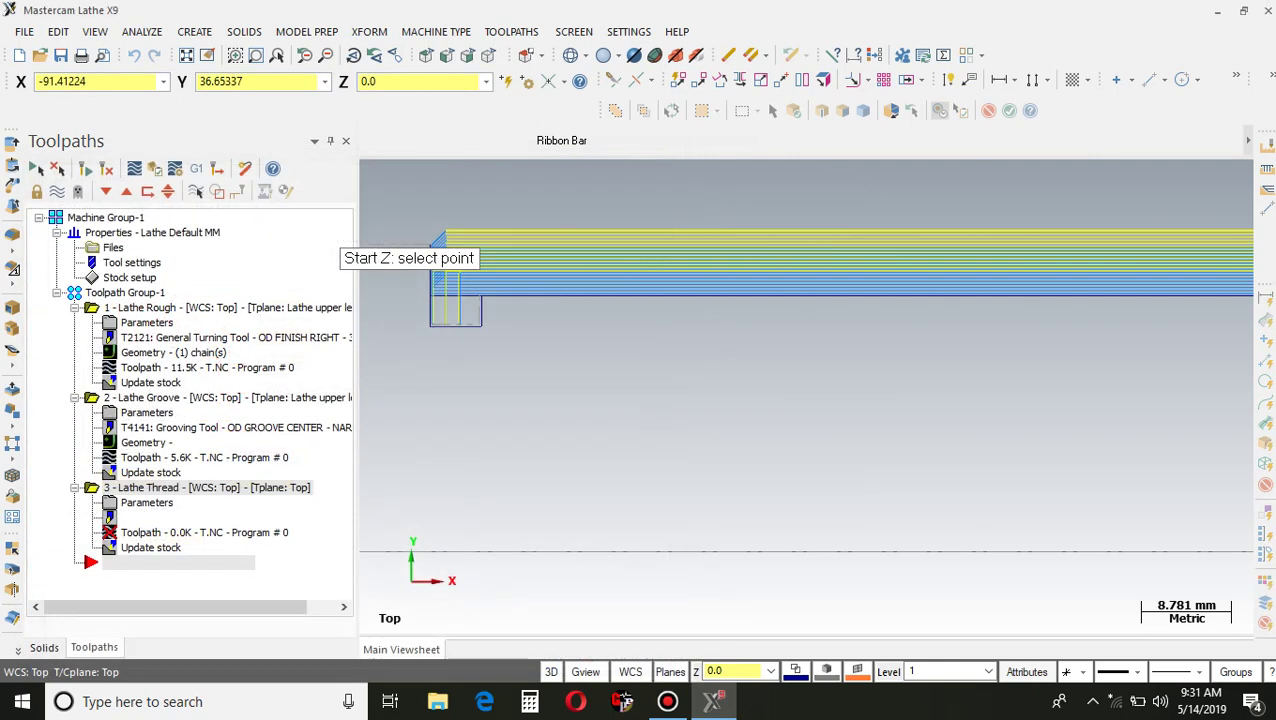
scroll(840, 337, down, 3)
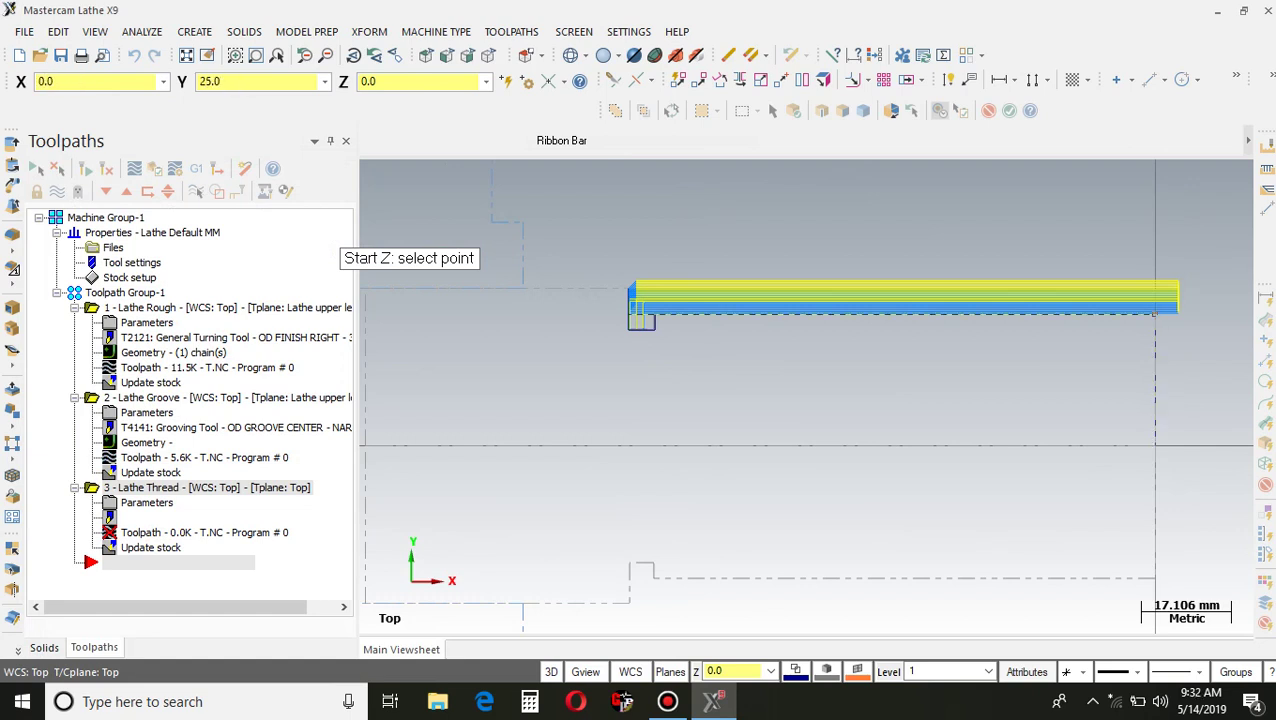
click(1153, 315)
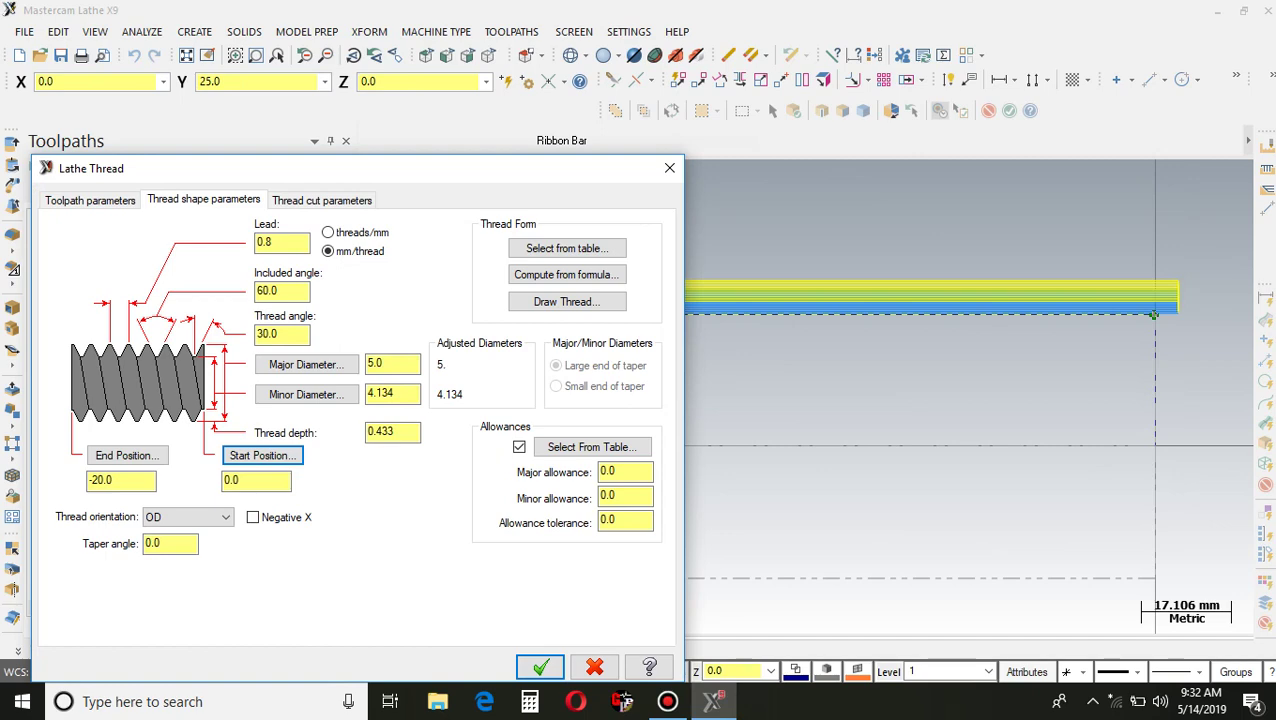
click(127, 455)
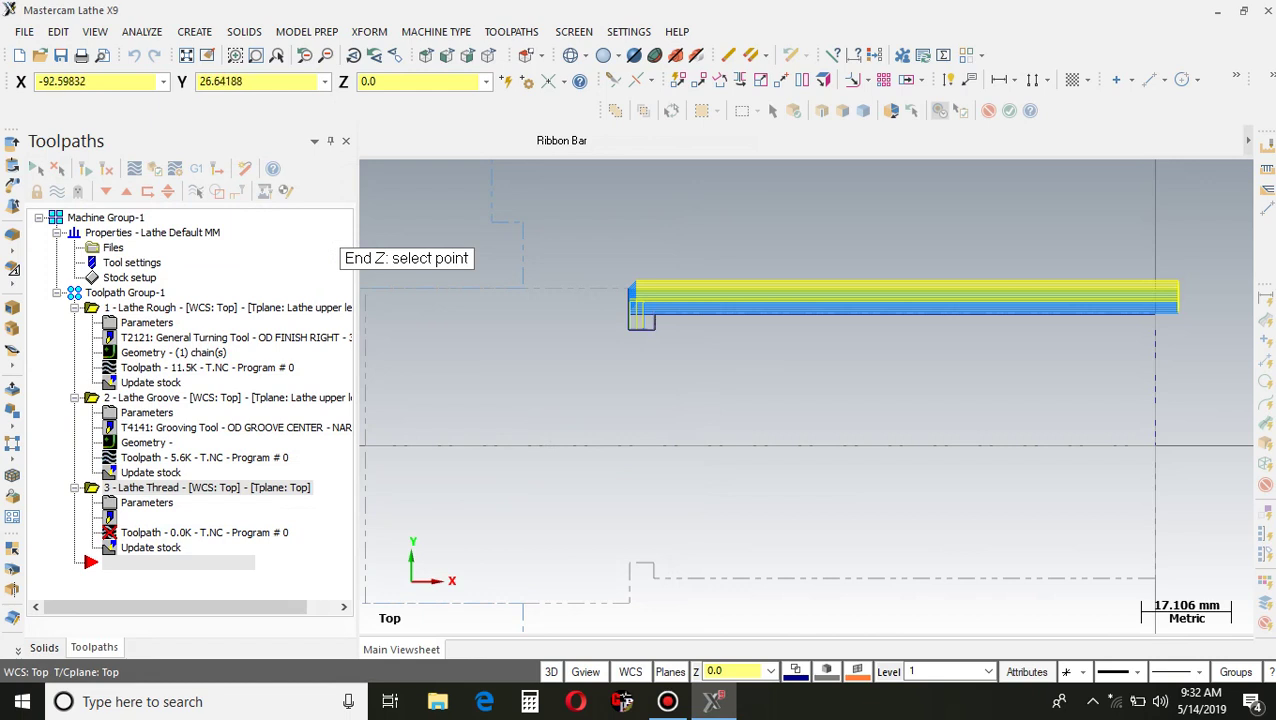
click(655, 315)
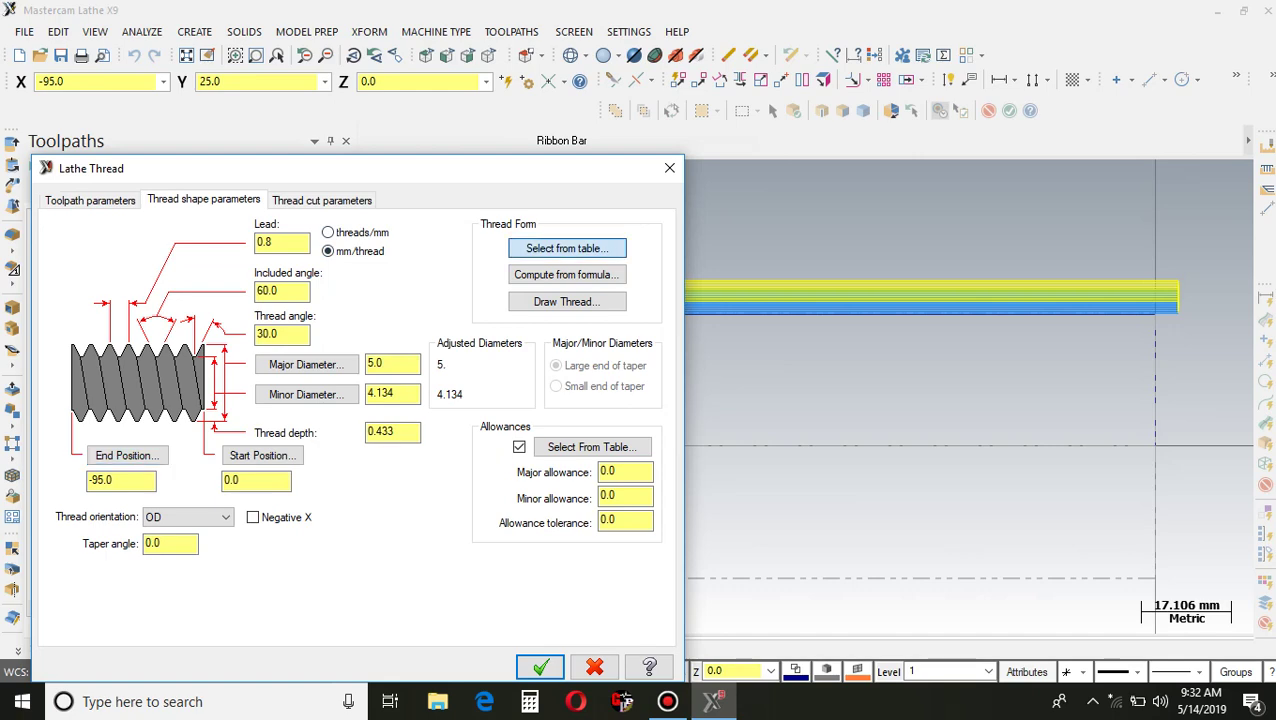
Step: Select the fine 60 mm thread with 1.5 mm lead from the Metric M Profile table and generate the thread toolpath
click(567, 248)
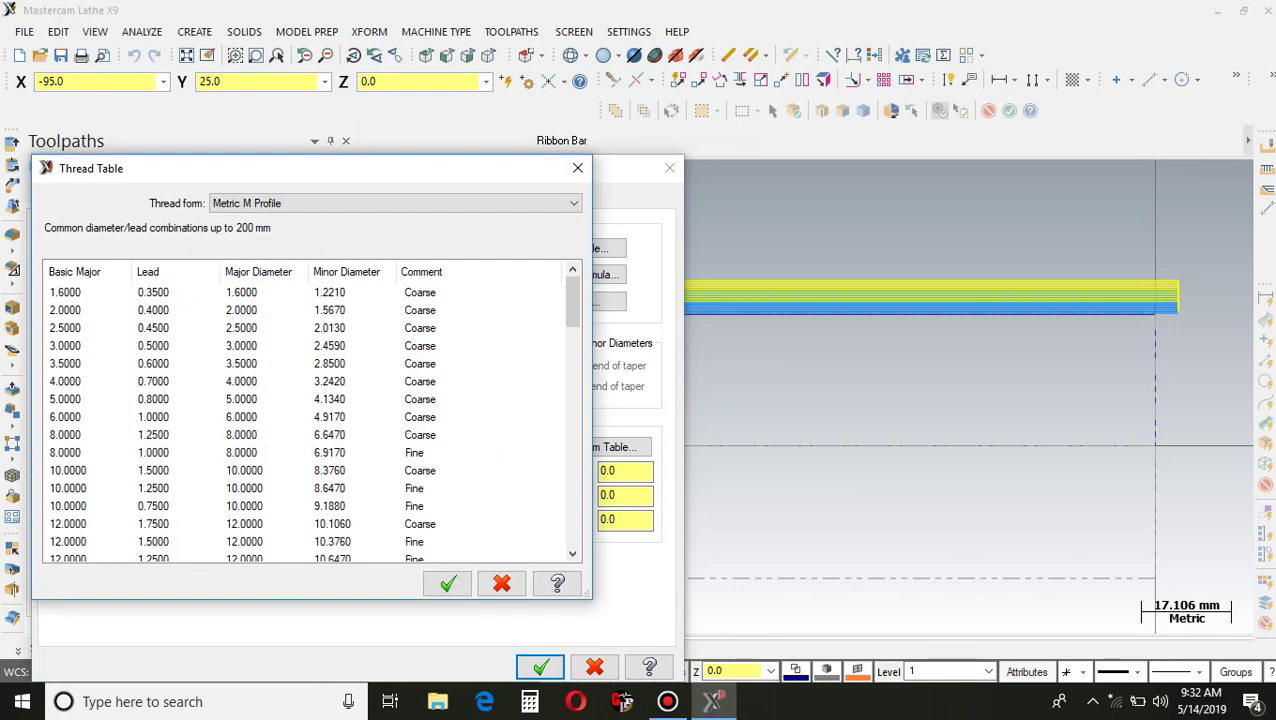
scroll(310, 420, down, 4)
scroll(310, 420, down, 13)
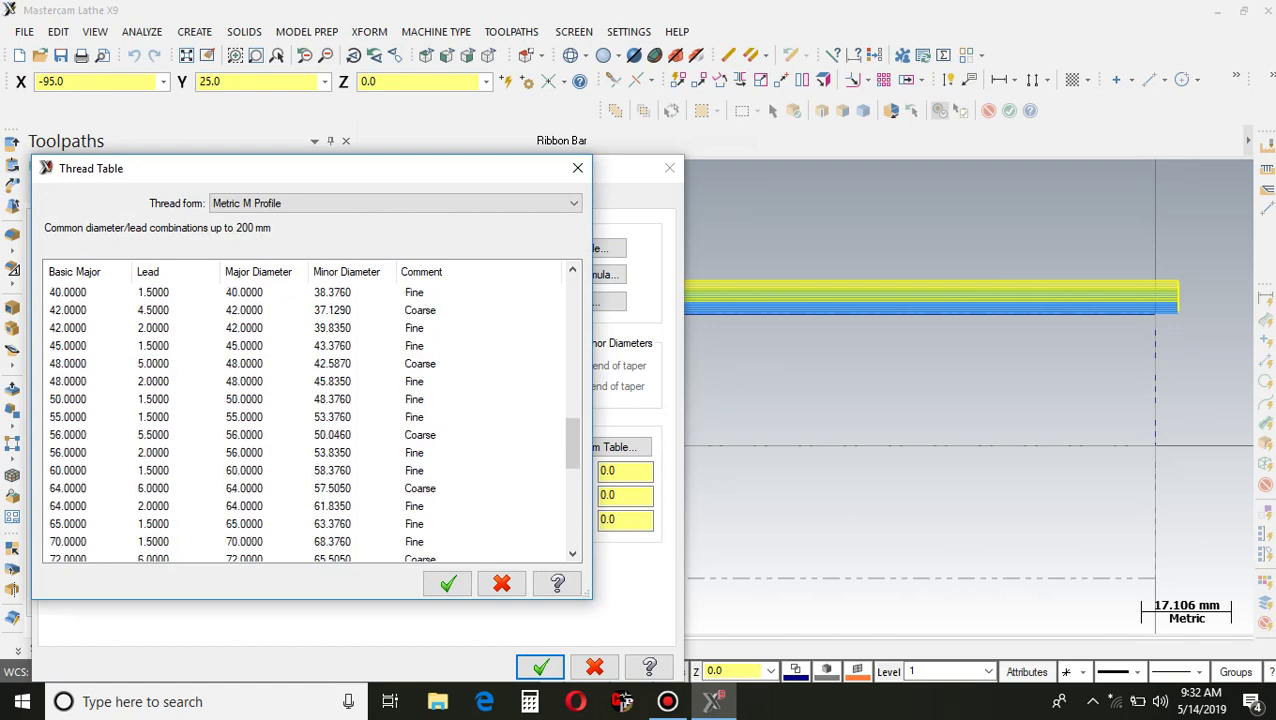
click(302, 470)
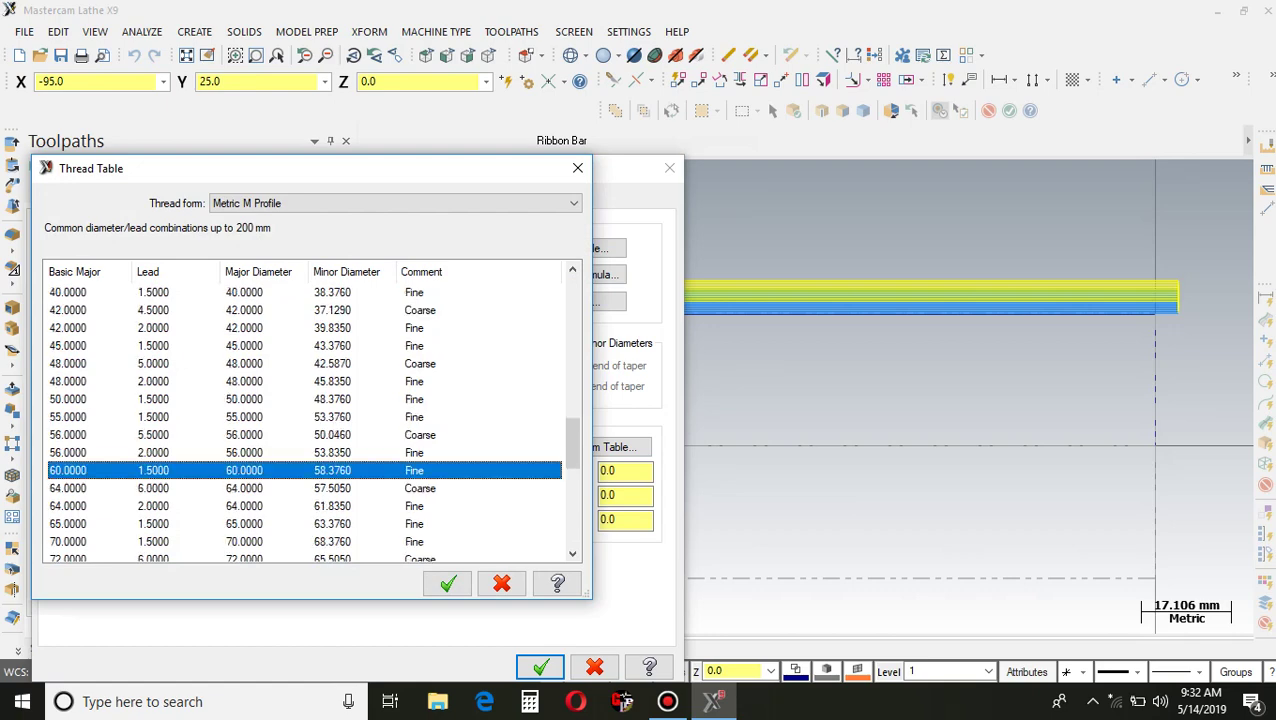
click(447, 583)
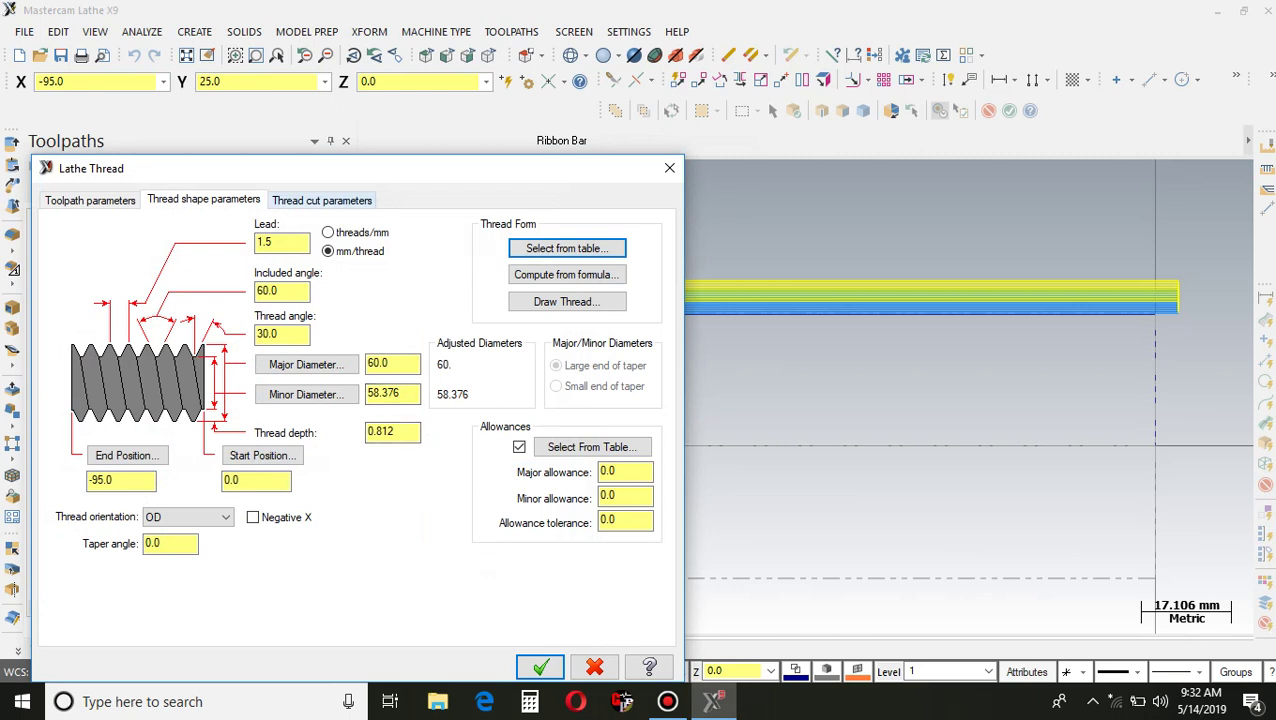
click(321, 200)
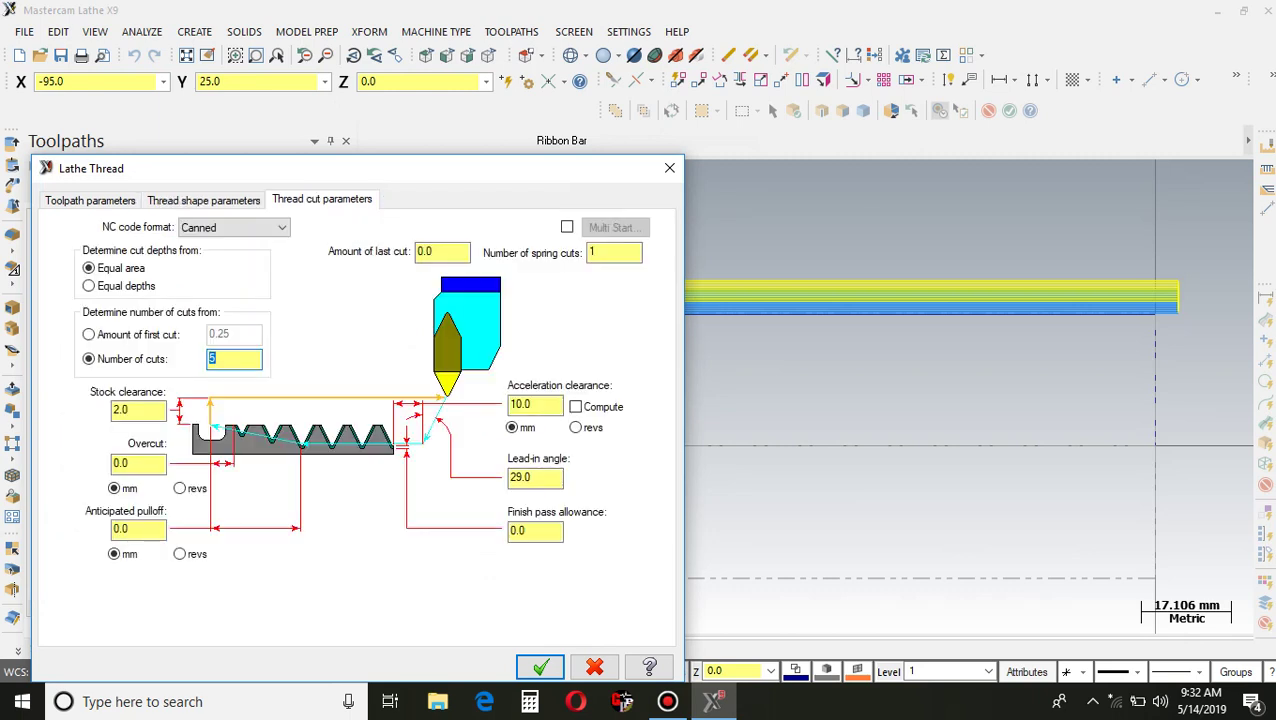
click(540, 667)
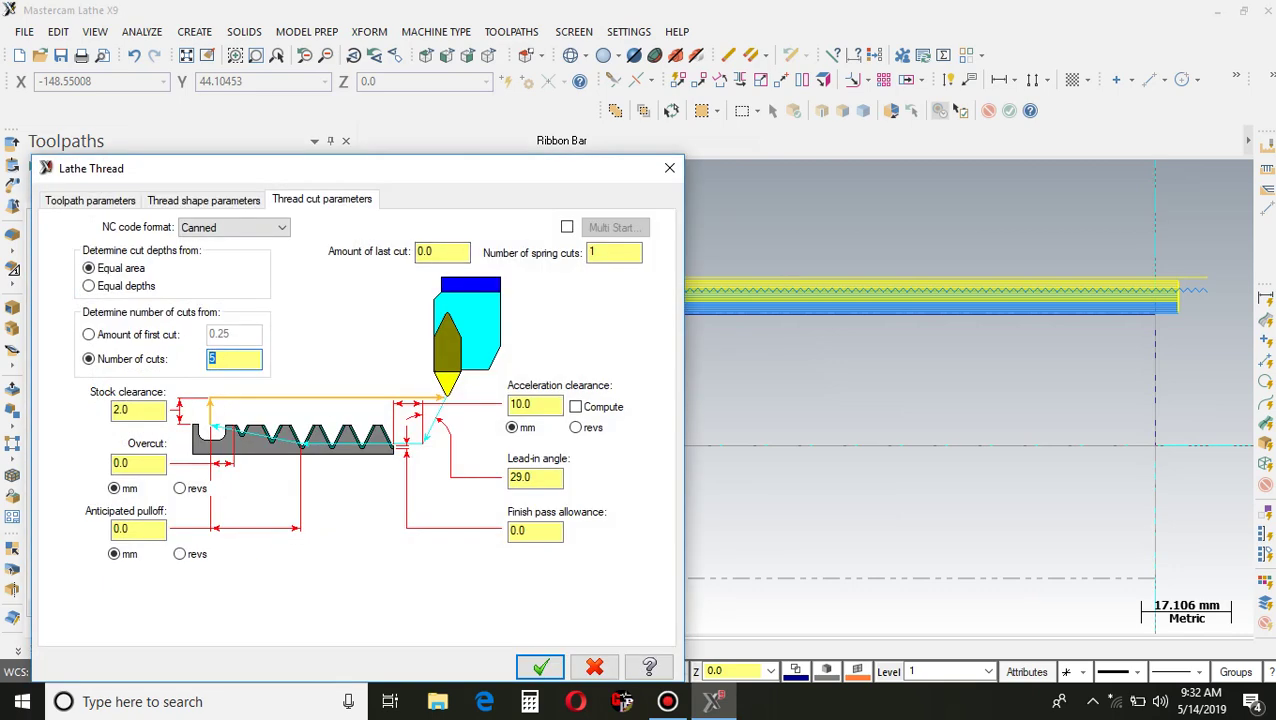
Step: Change the thread toolpath's form to the fine 50 mm thread with 1.5 mm lead from the Metric M Profile table
click(233, 227)
click(233, 227)
click(100, 200)
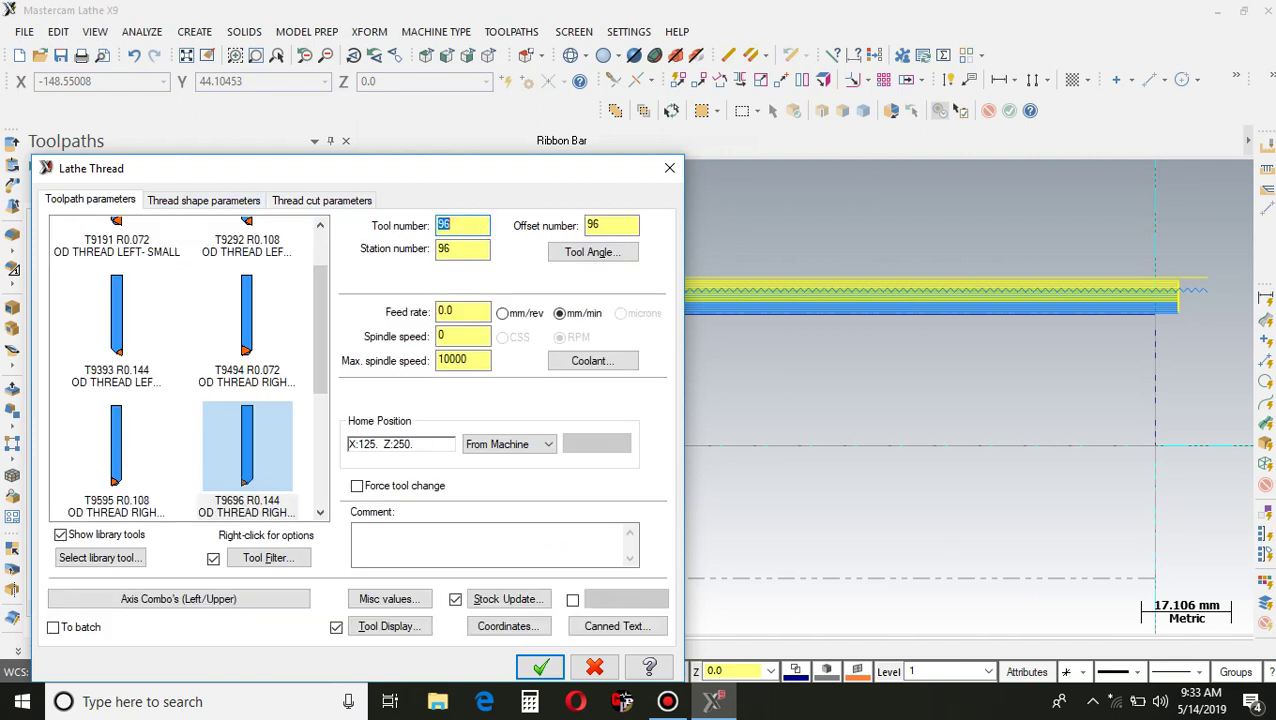
click(203, 200)
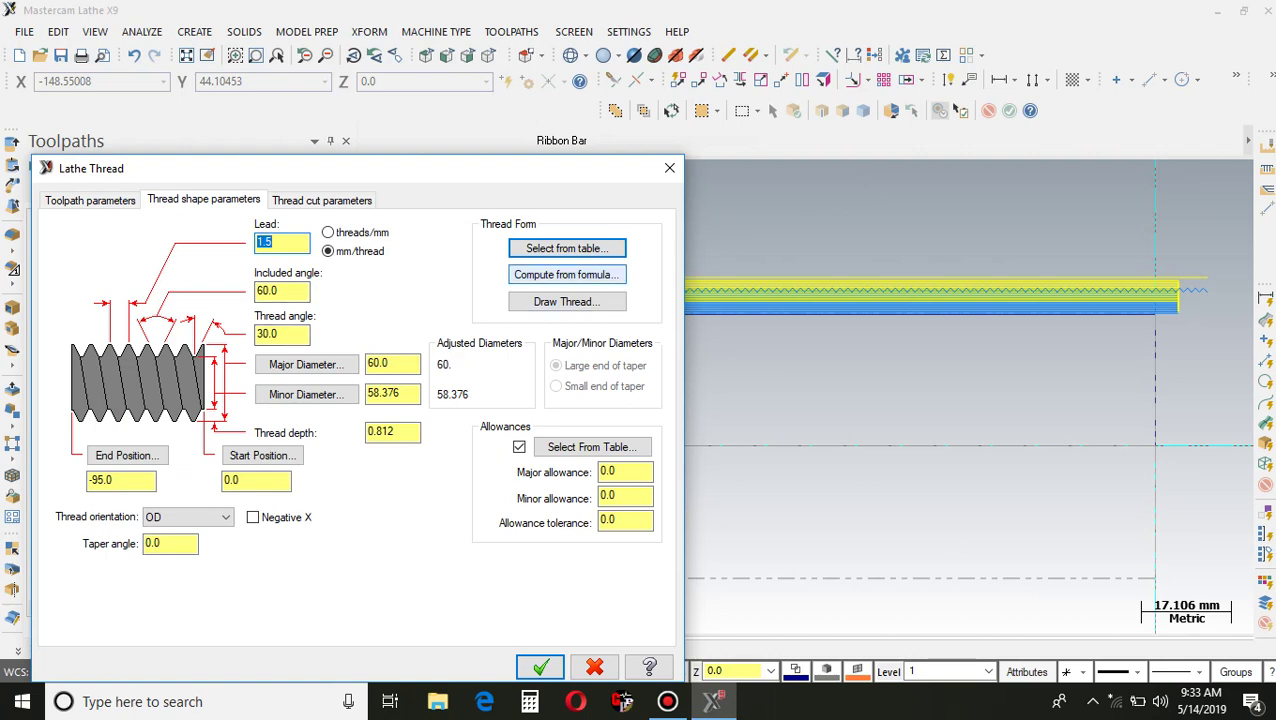
click(567, 248)
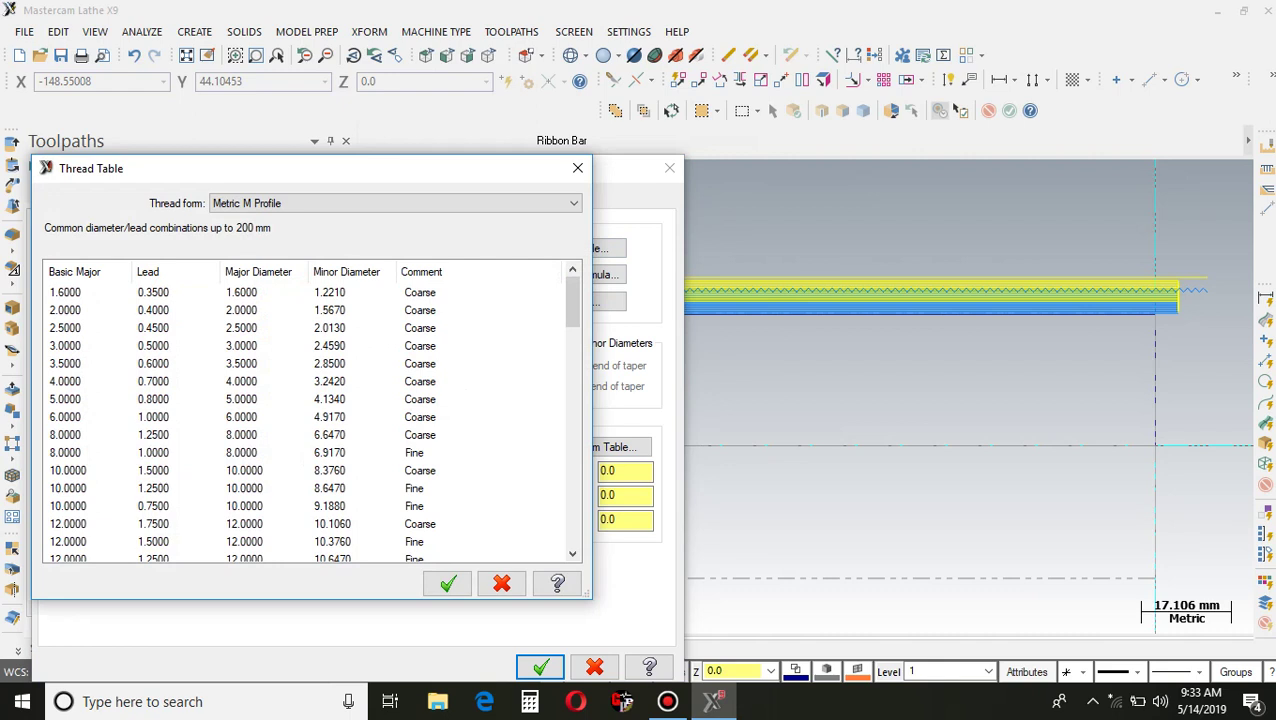
scroll(305, 420, down, 18)
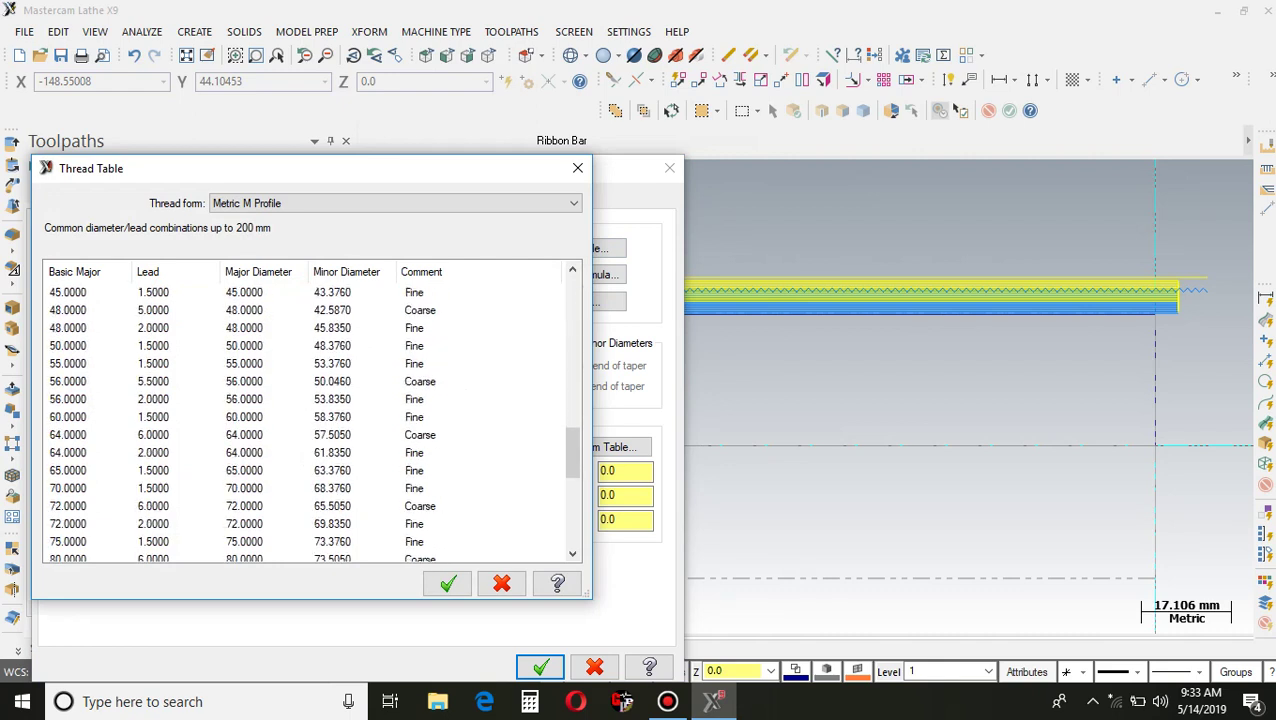
scroll(310, 420, up, 1)
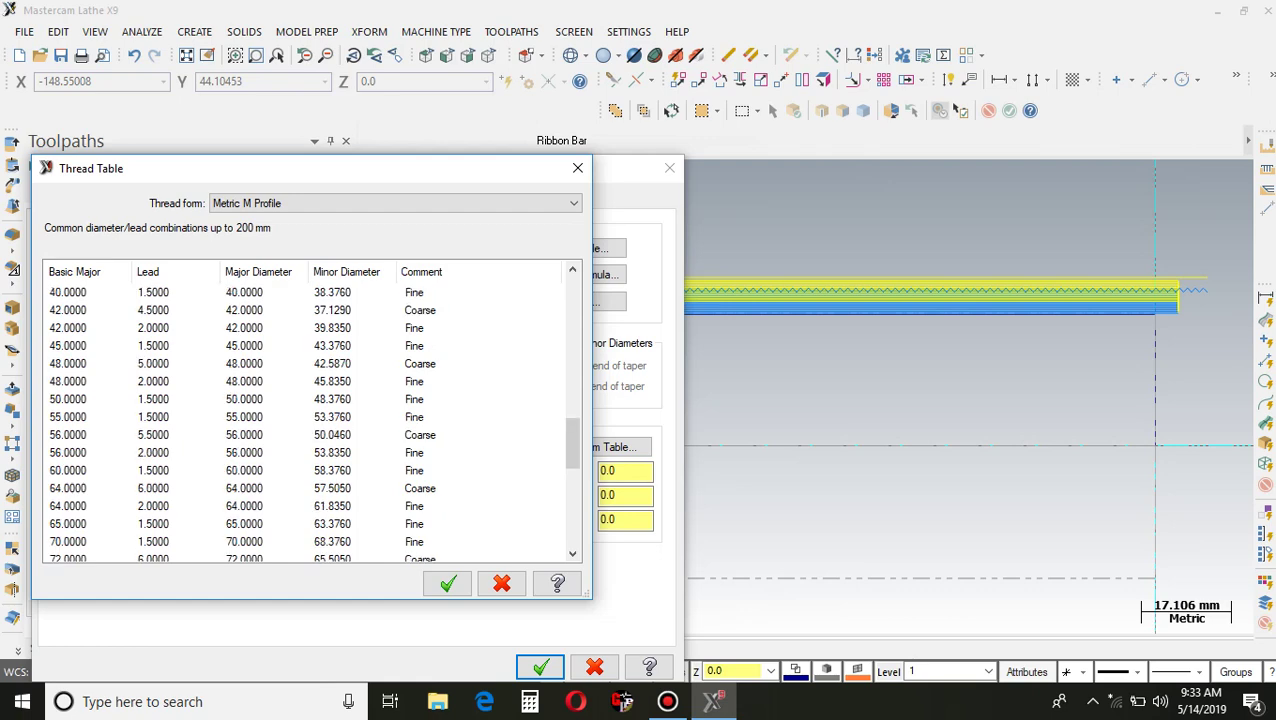
click(302, 399)
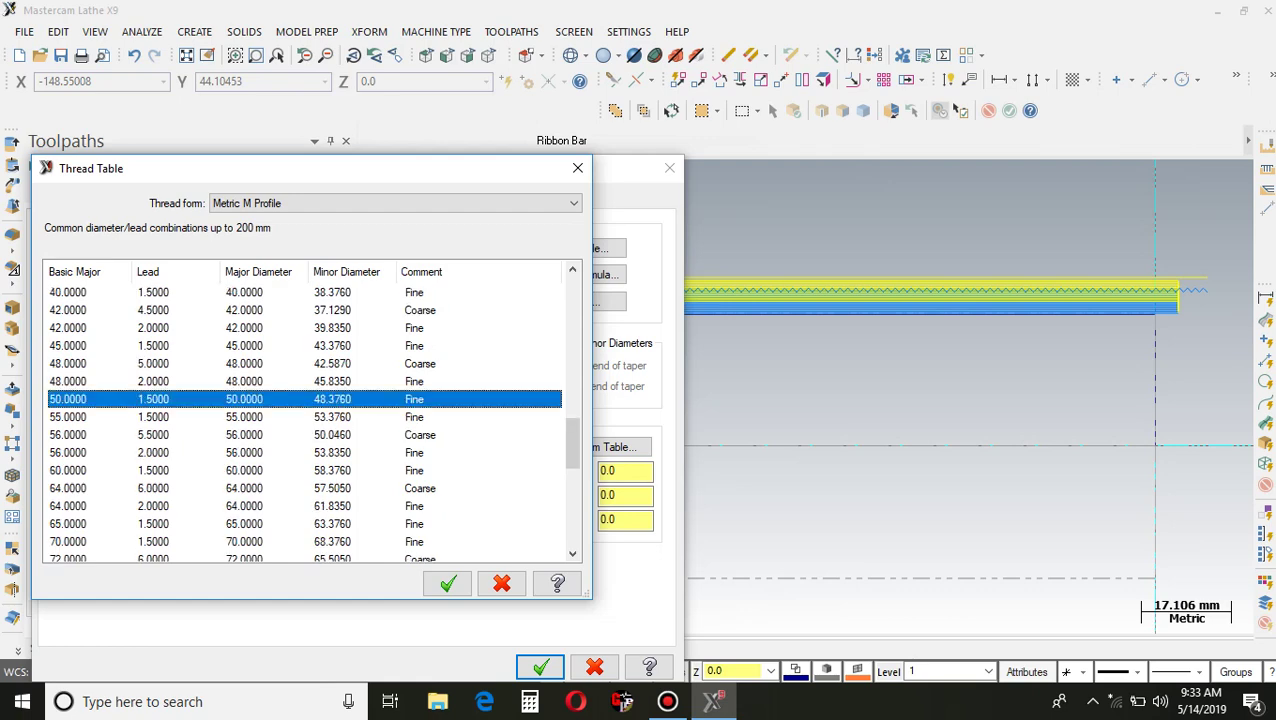
click(447, 583)
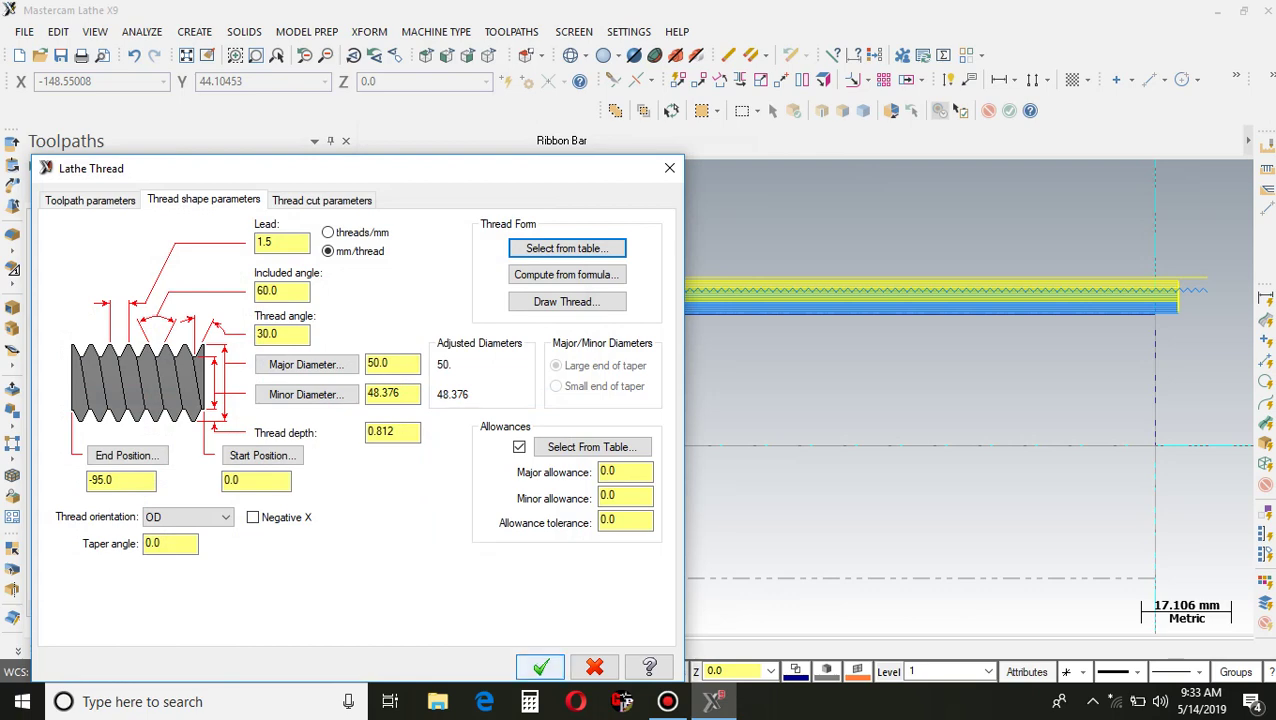
click(540, 667)
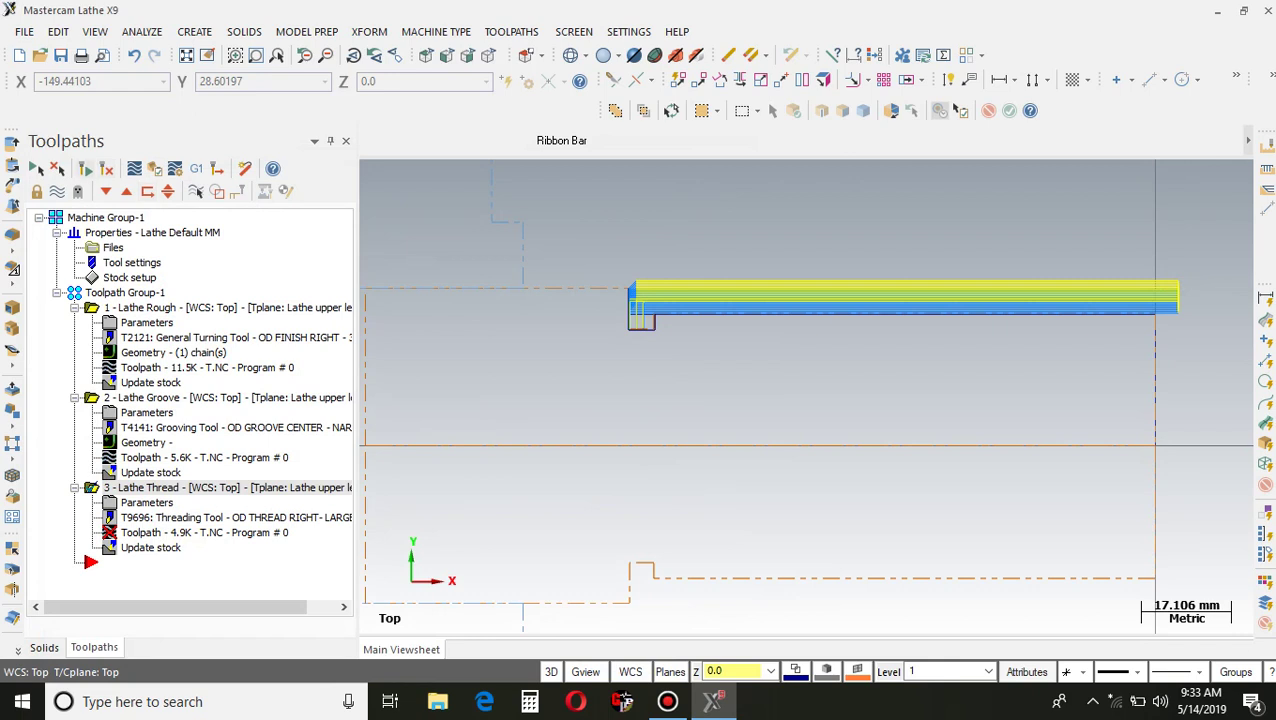
Step: Regenerate the thread toolpath and all other selected lathe operations
click(86, 169)
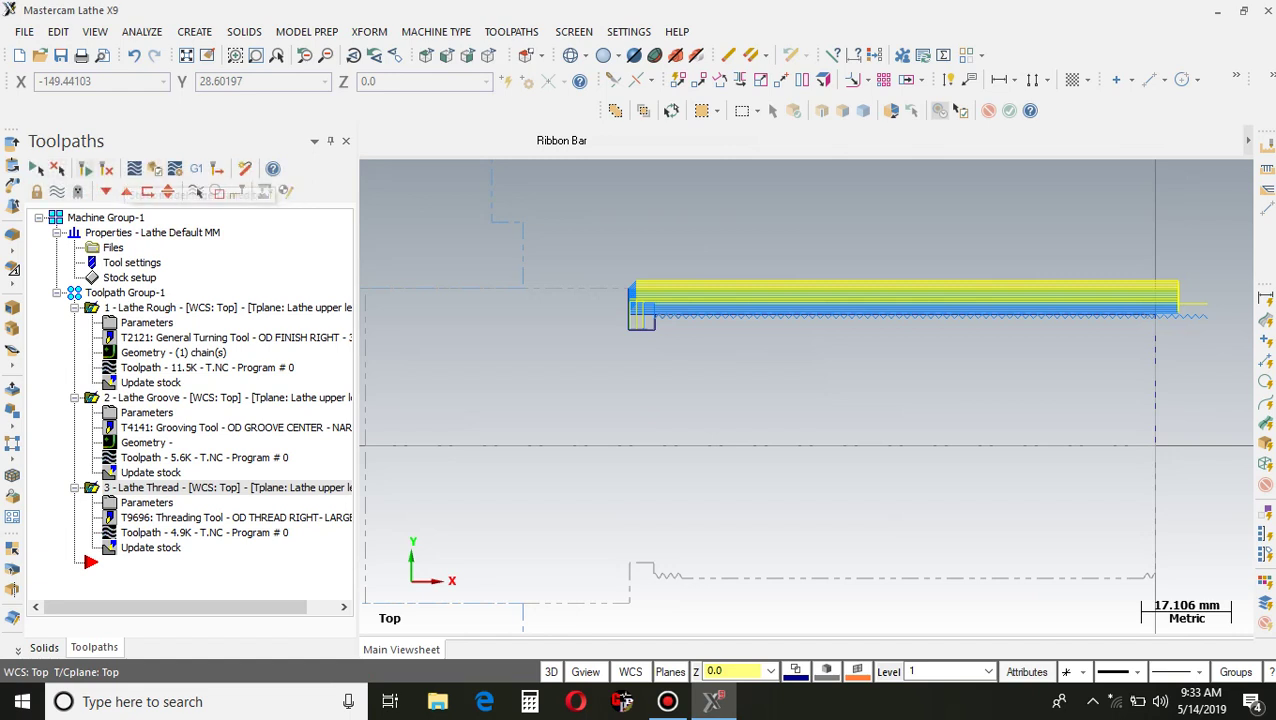
click(85, 169)
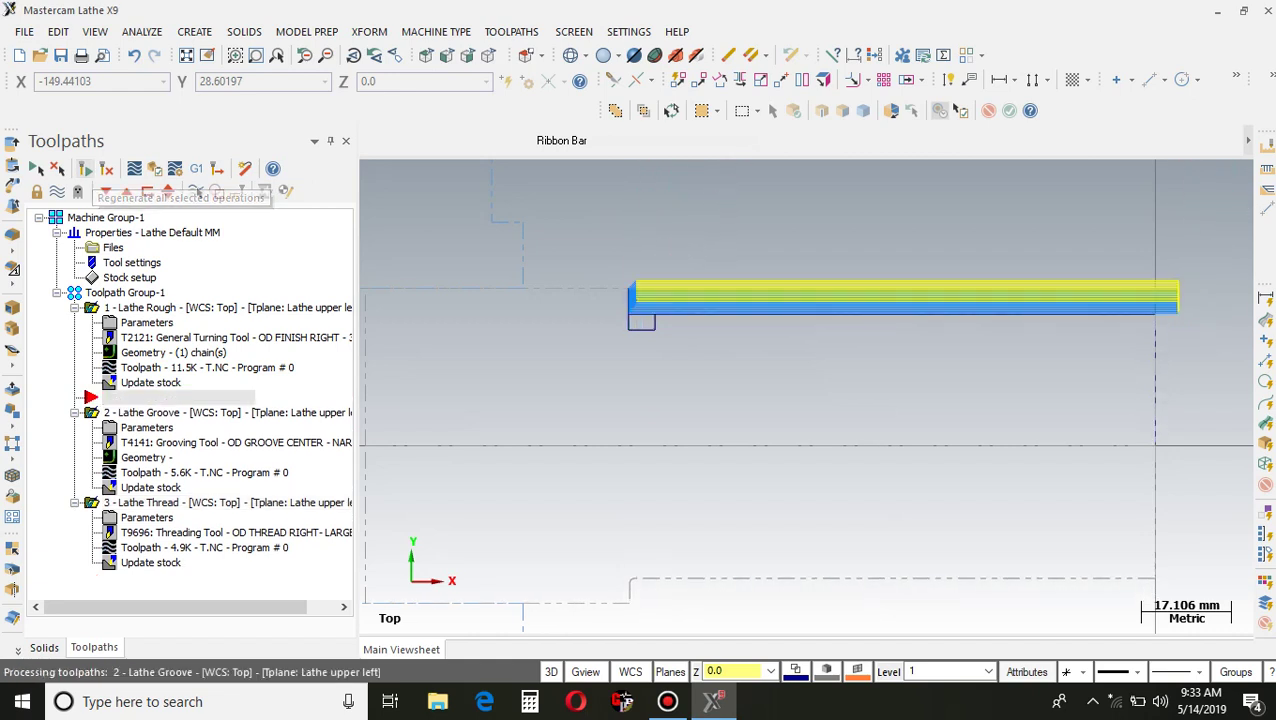
Step: Verify the rough, groove and thread operations in Mastercam Simulator by playing the machining simulation
scroll(687, 376, down, 1)
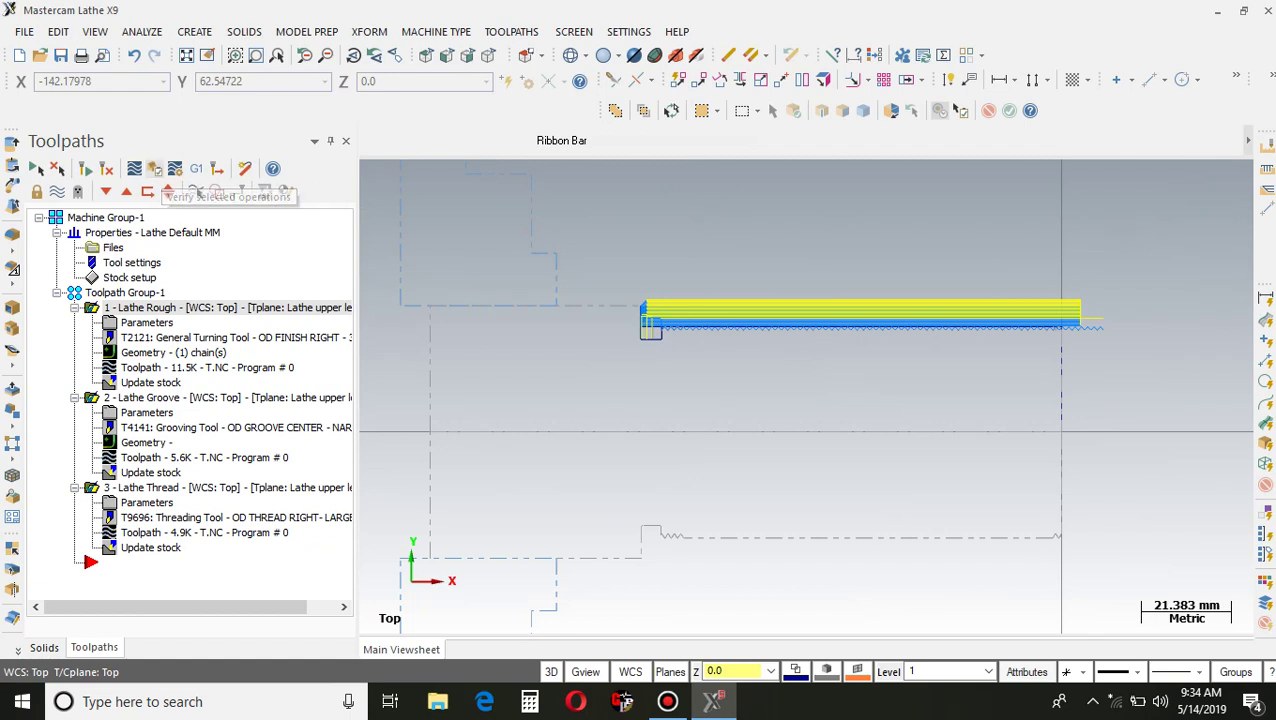
click(156, 170)
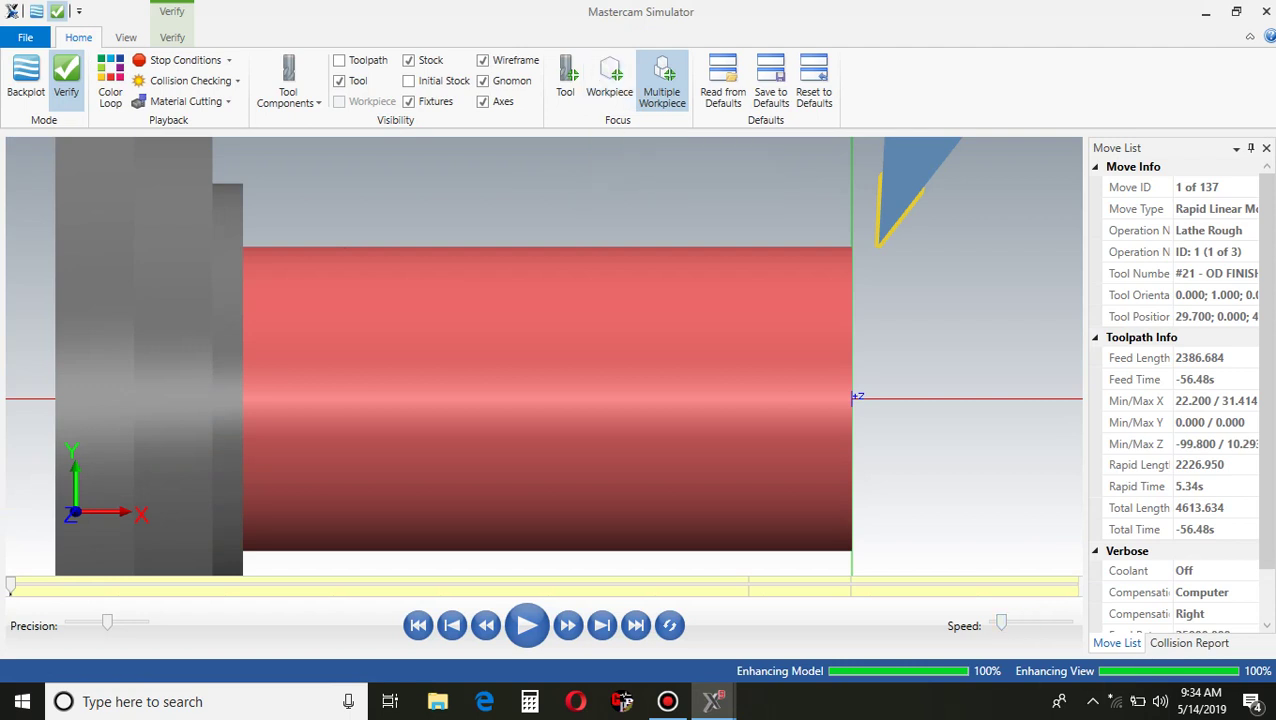
click(527, 625)
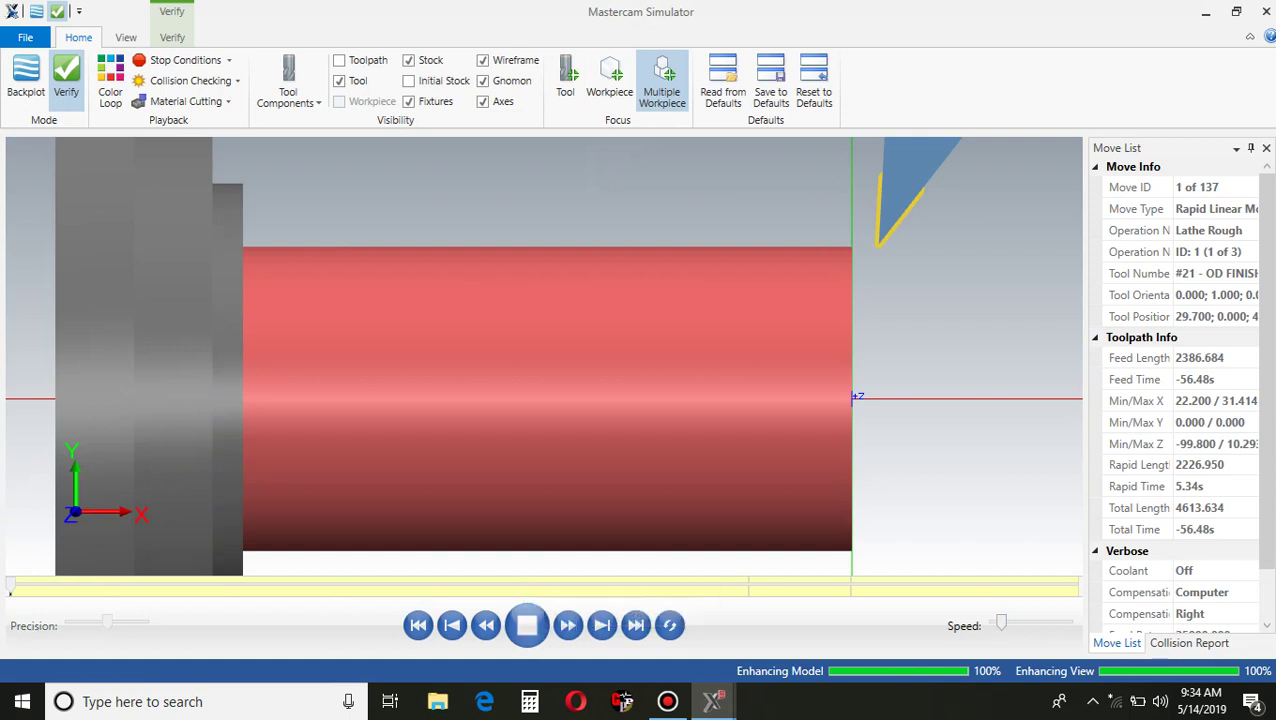